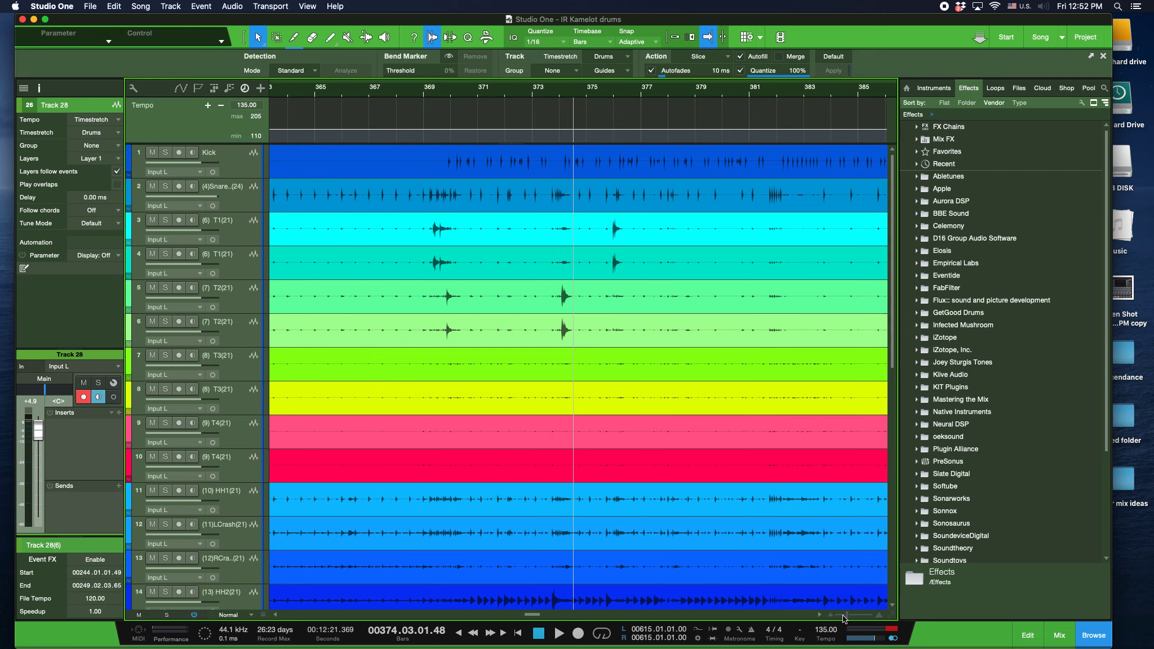
Split the grouped drum tracks just after the start of bar 371 and at about beat 376.3.
left_click(512, 171)
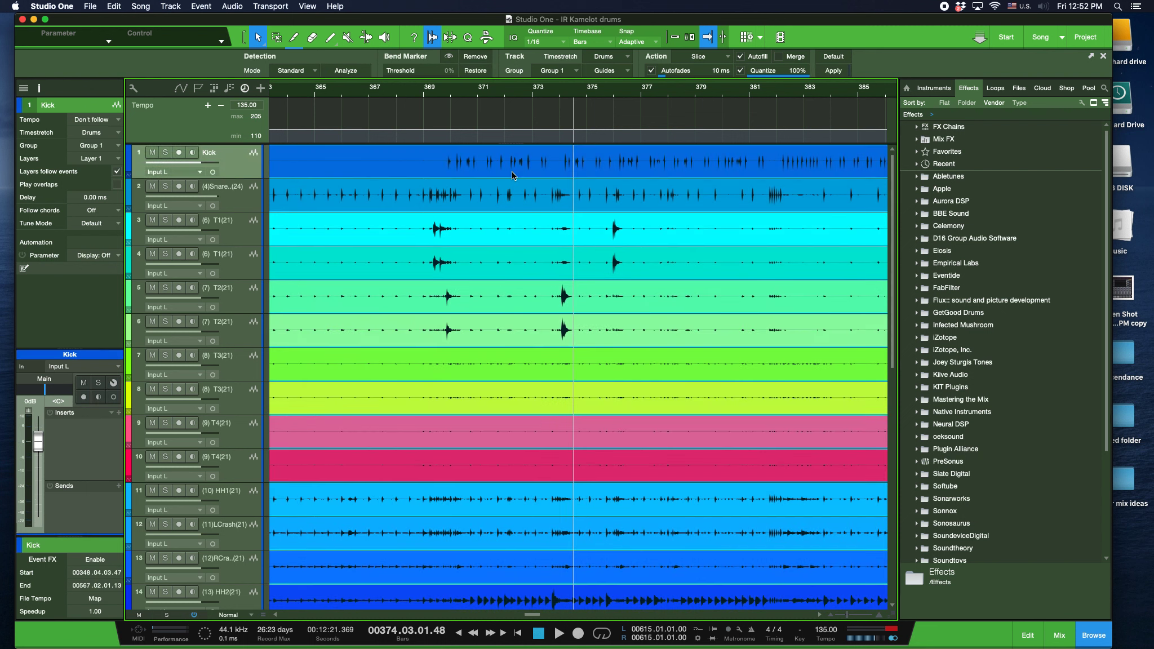
left_click(293, 37)
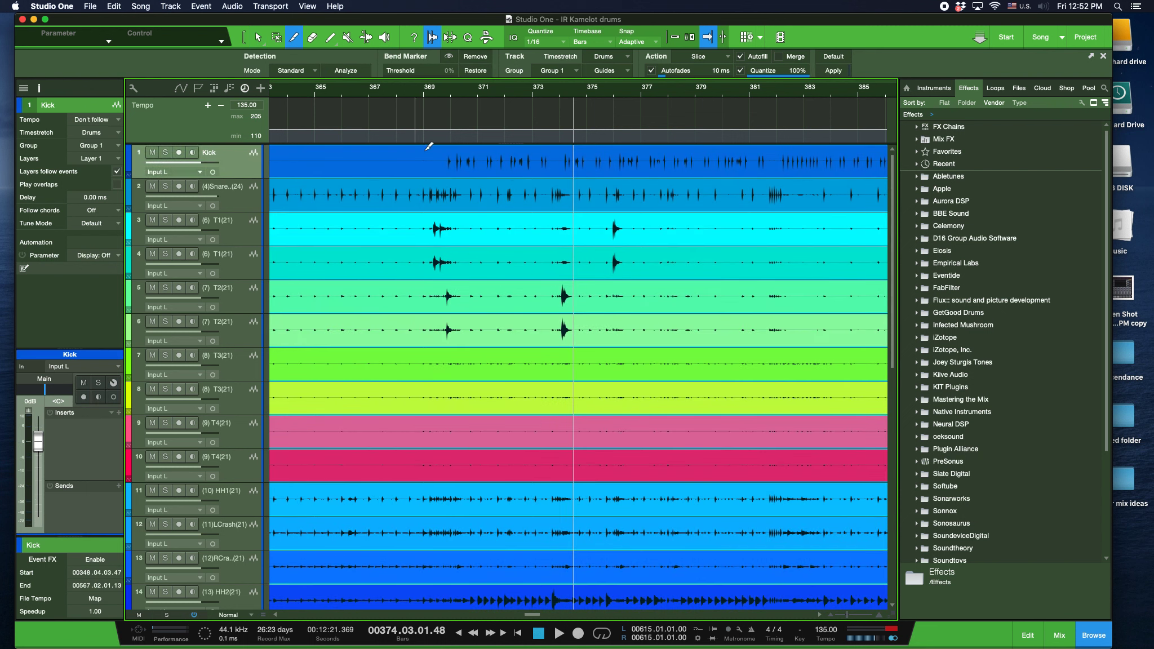
left_click(484, 177)
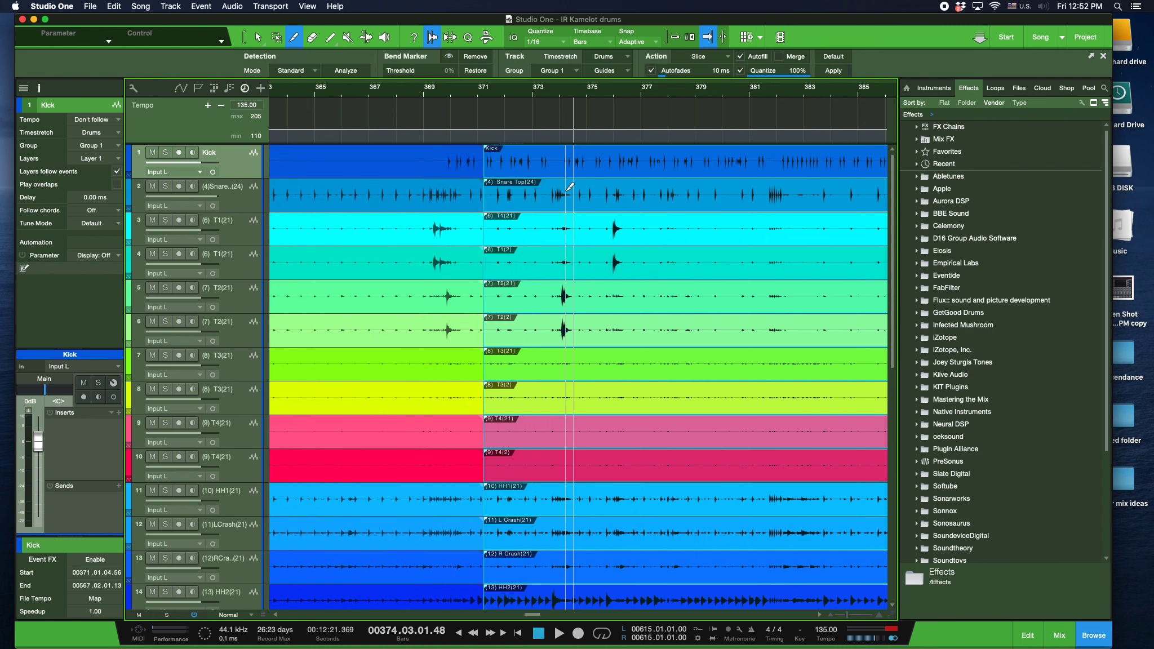
left_click(632, 191)
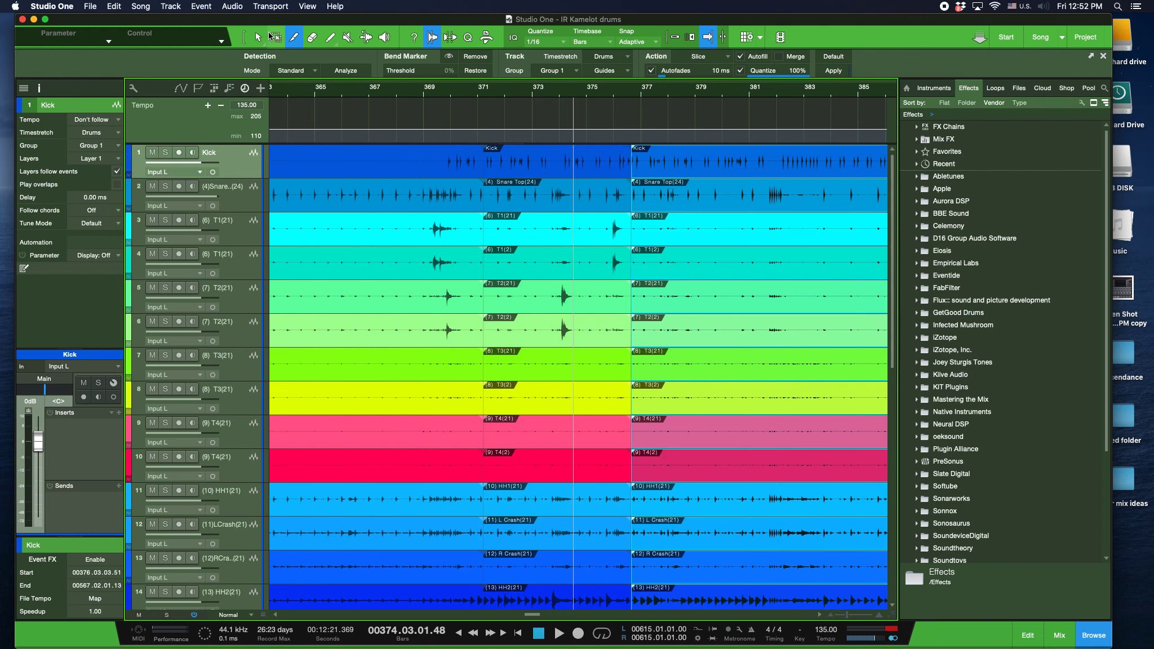
Slice the isolated section of the grouped drum tracks at its bend markers, with autofill, 10 ms autofades and 100% quantize.
key("1")
left_click(529, 173)
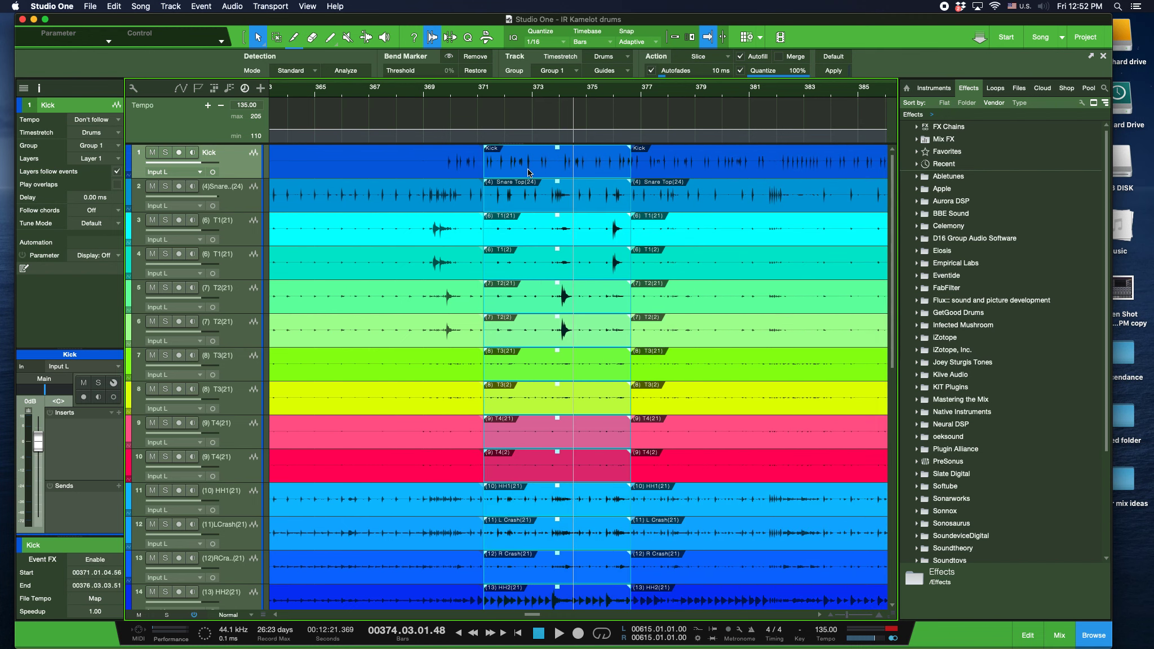
left_click(836, 72)
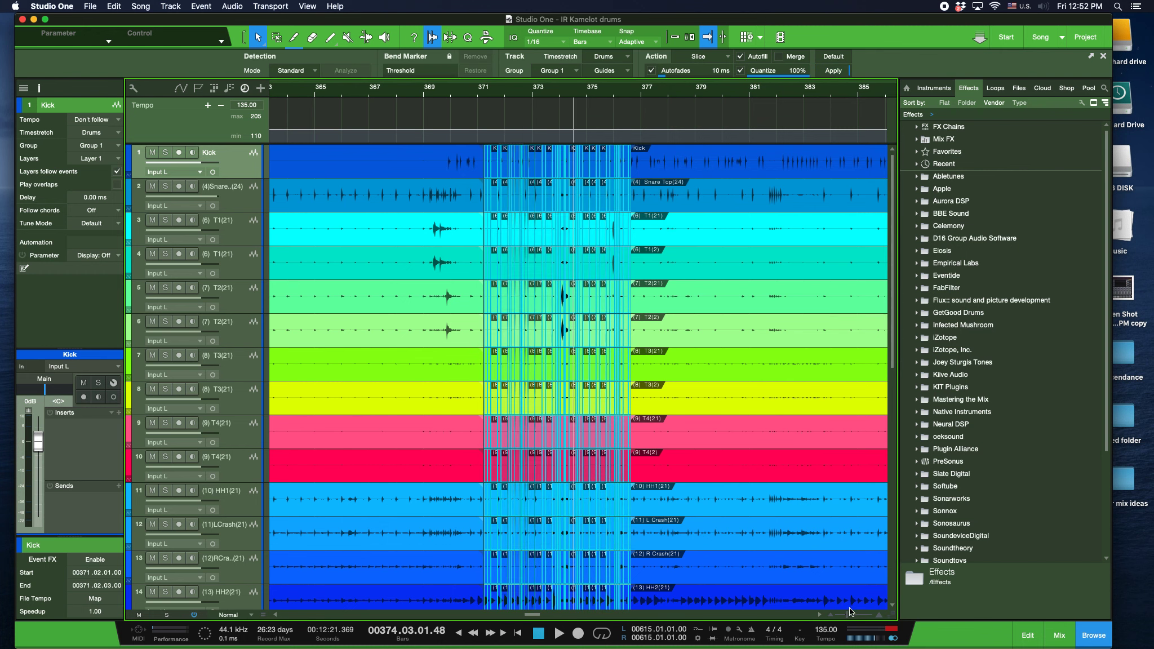
Play back the sliced drum section from near its beginning in bar 371.
left_click_drag(849, 609, 852, 614)
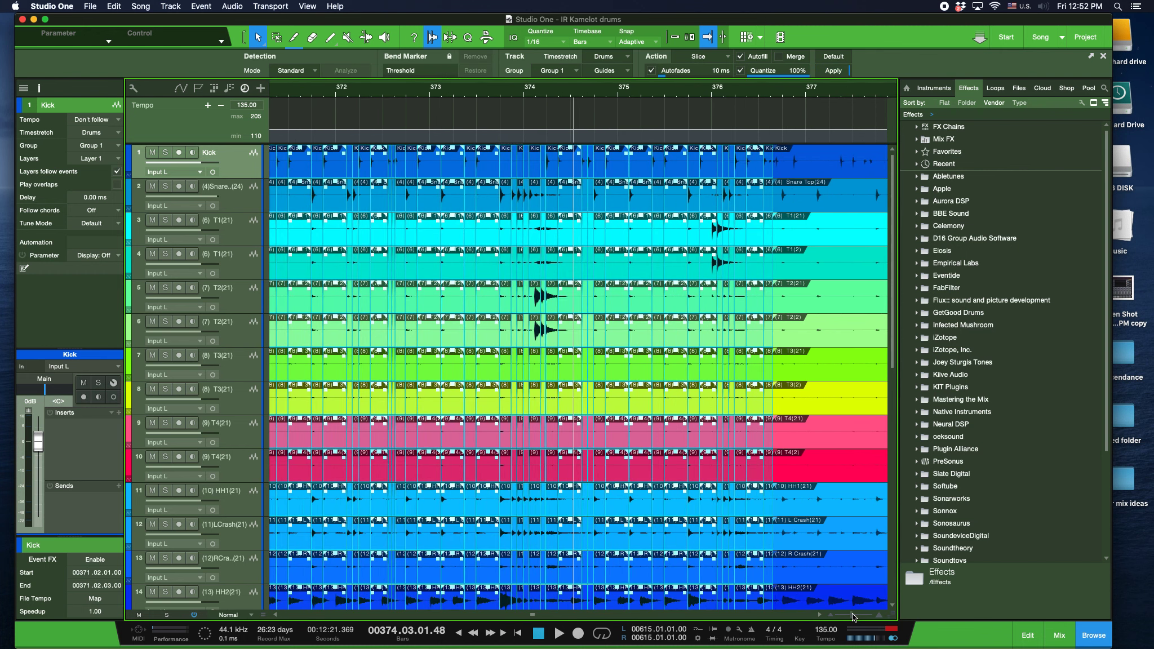
left_click(751, 629)
left_click(276, 615)
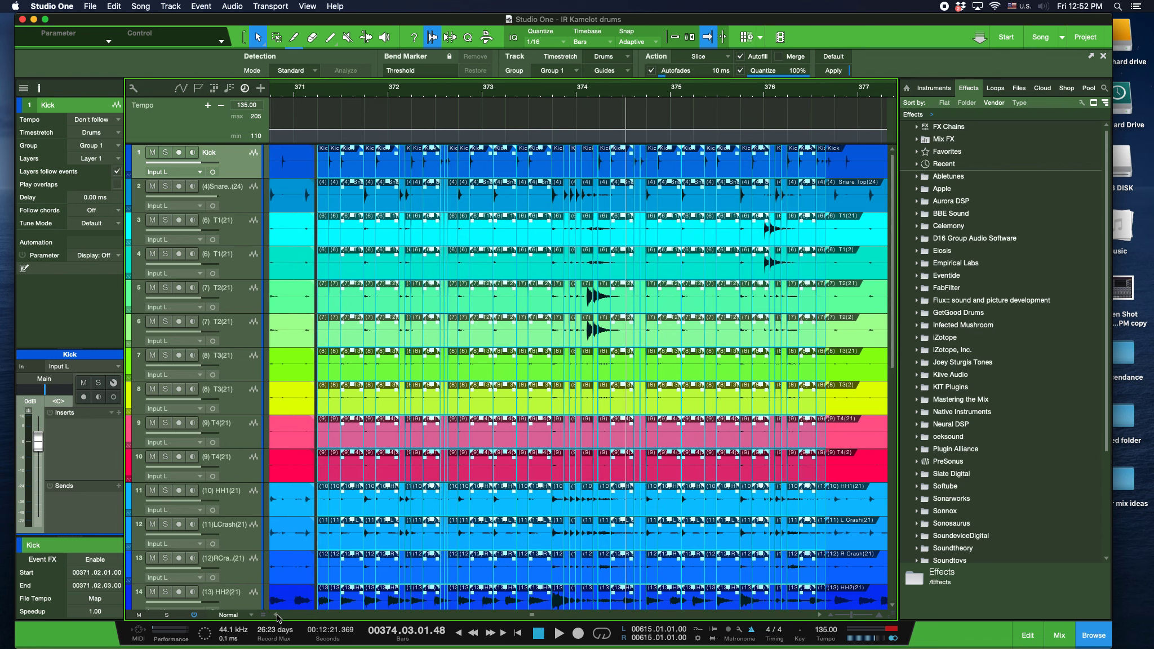
left_click(277, 616)
left_click(423, 96)
key("space")
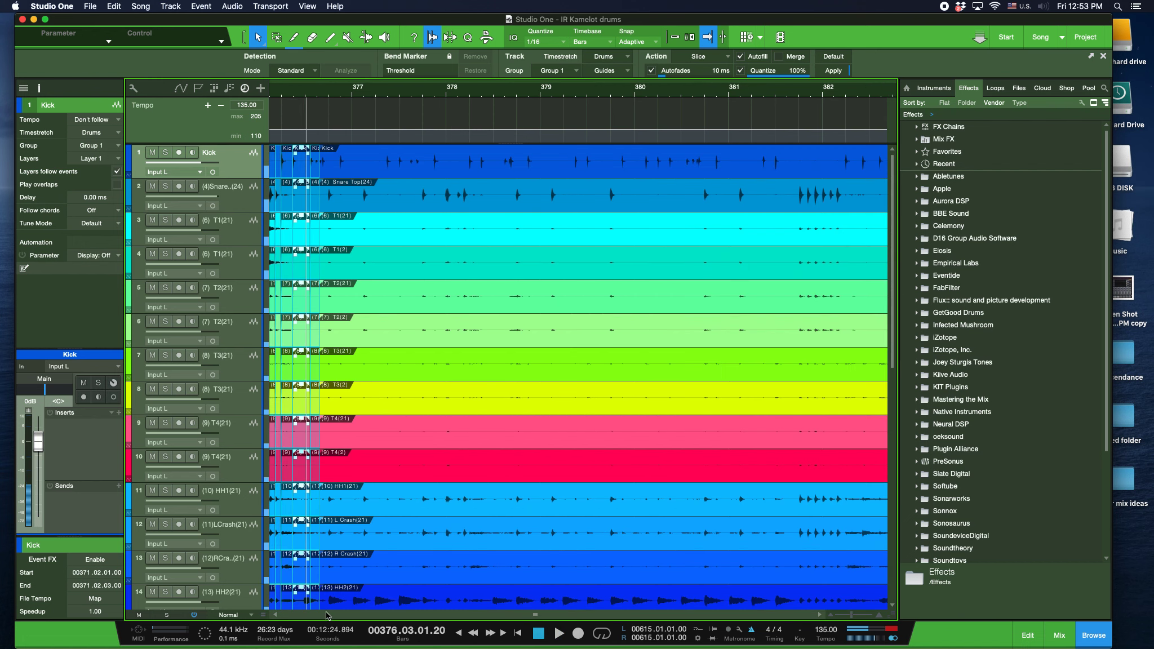
Listen again to the drum fill, starting from the middle of bar 373 and stopping in bar 374.
left_click(276, 615)
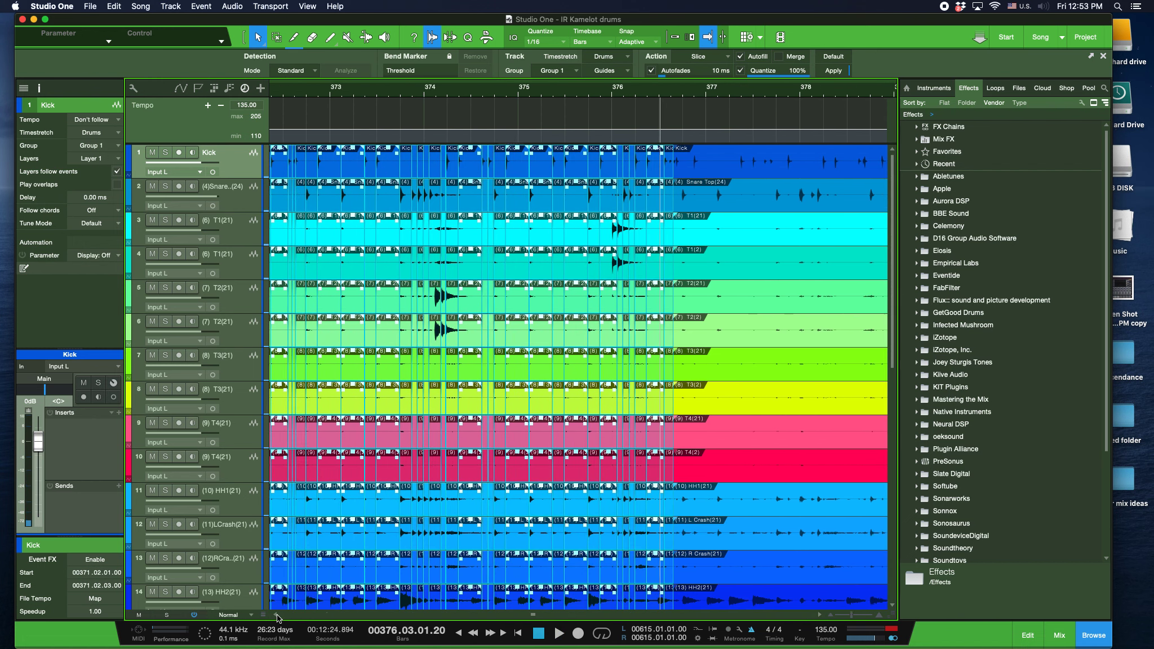
left_click(276, 616)
left_click(276, 615)
left_click(277, 615)
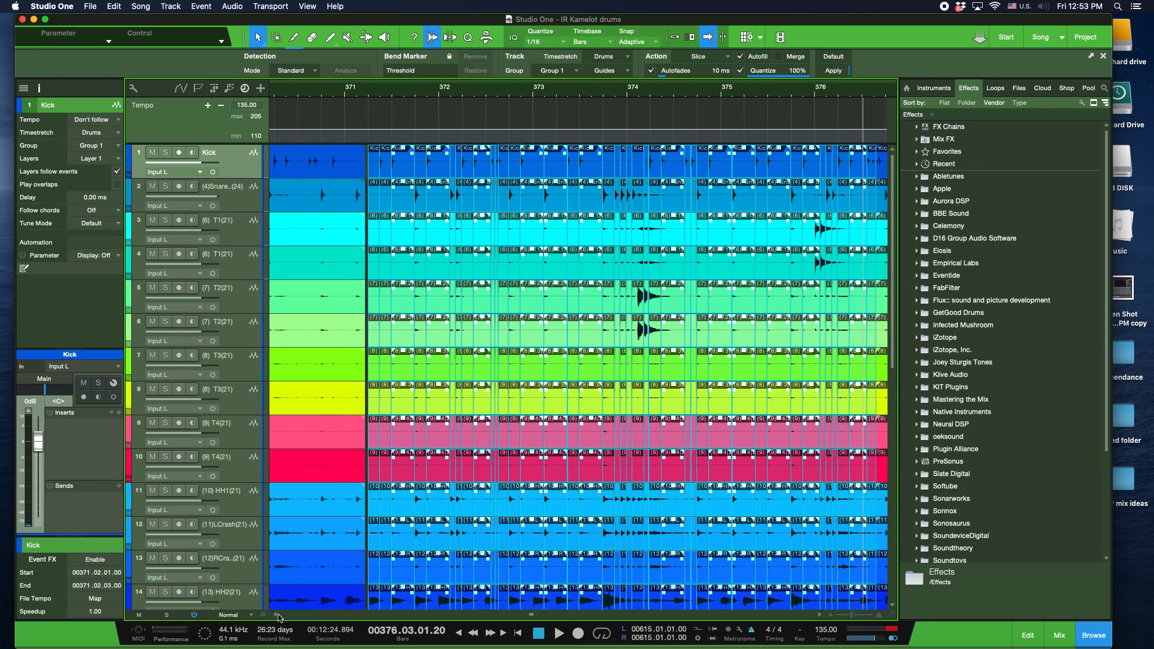
left_click(579, 91)
key("space")
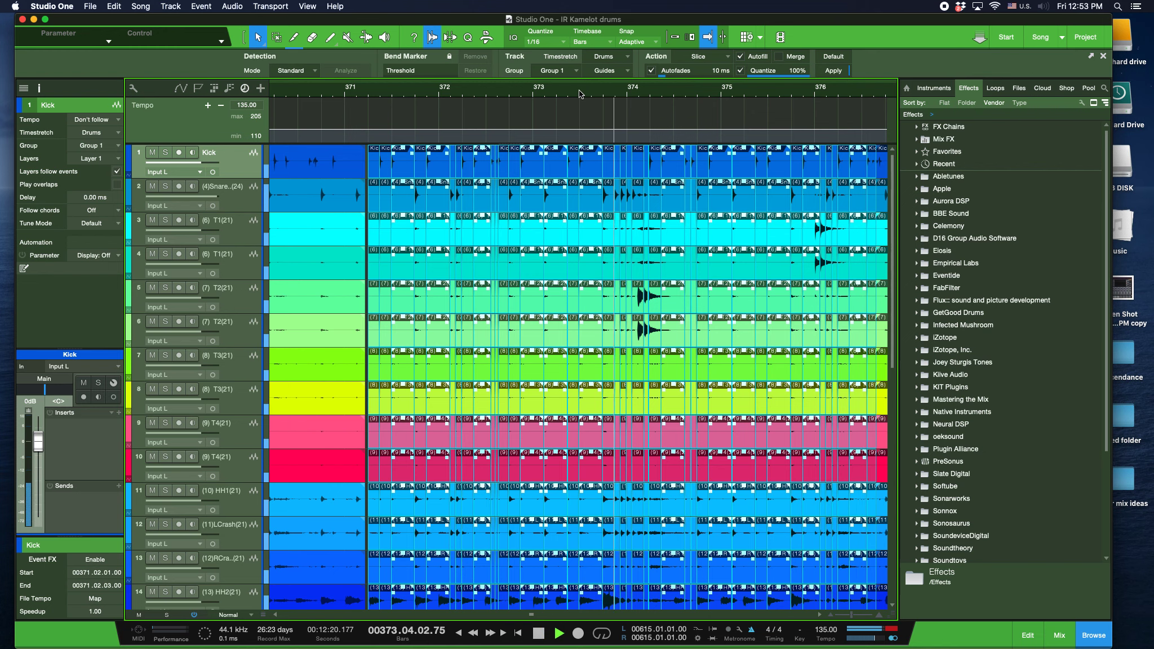
key("space")
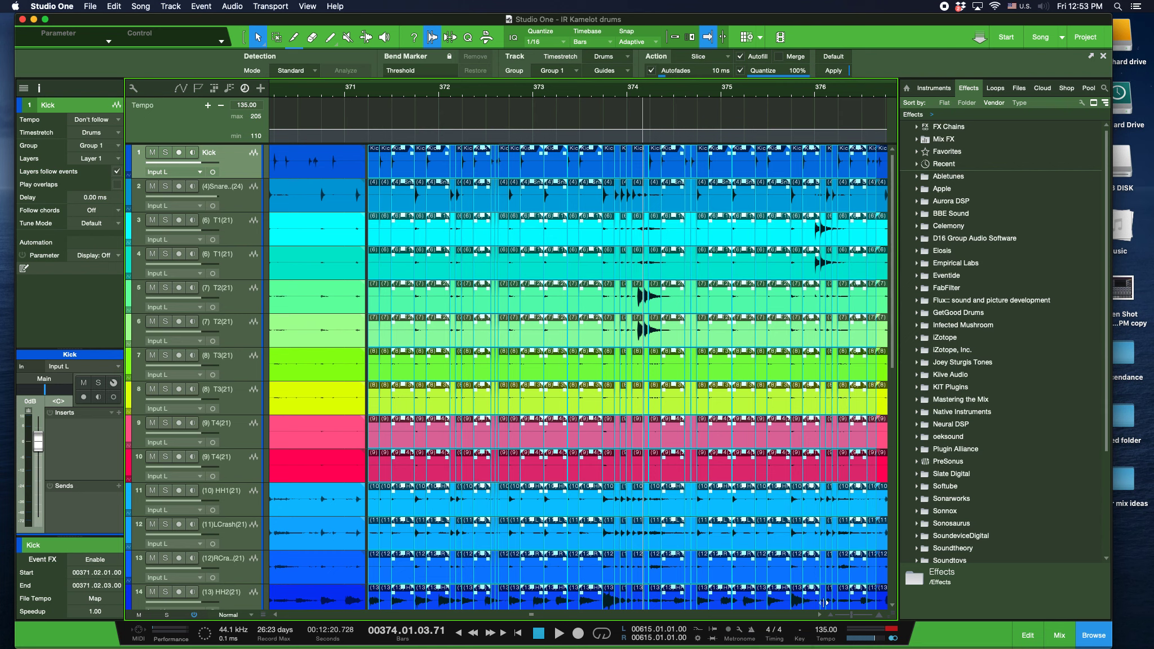
Examine the slices around the fill up close and play back from about beat 373.3 into bar 374.
left_click_drag(851, 614, 852, 615)
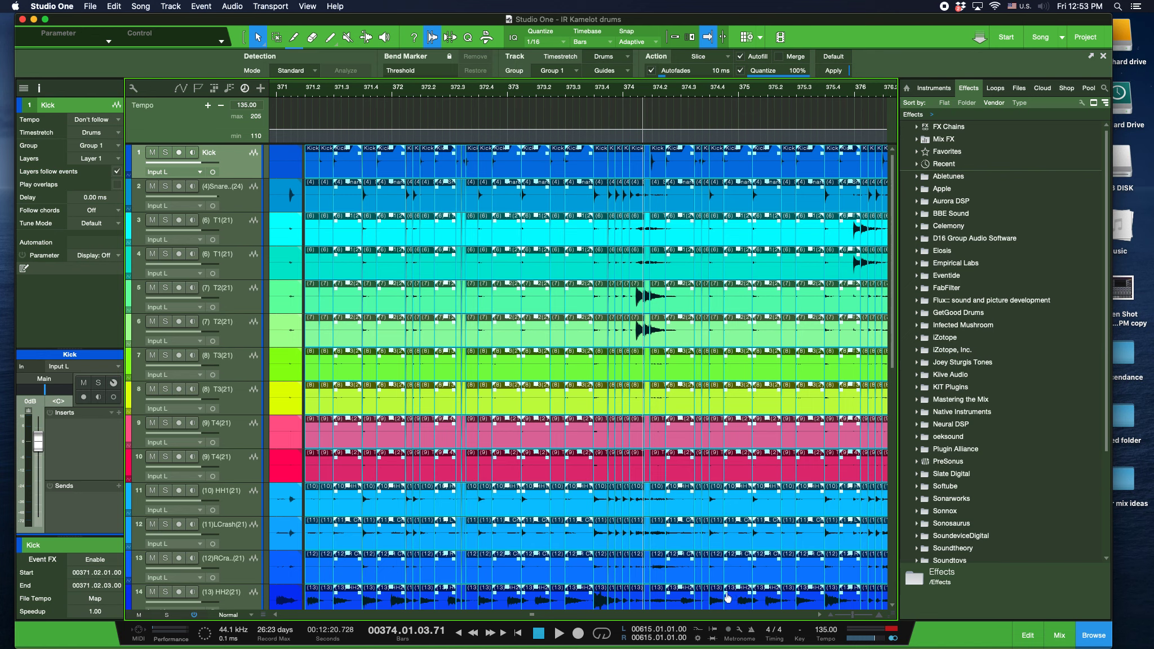
left_click(854, 618)
left_click(855, 618)
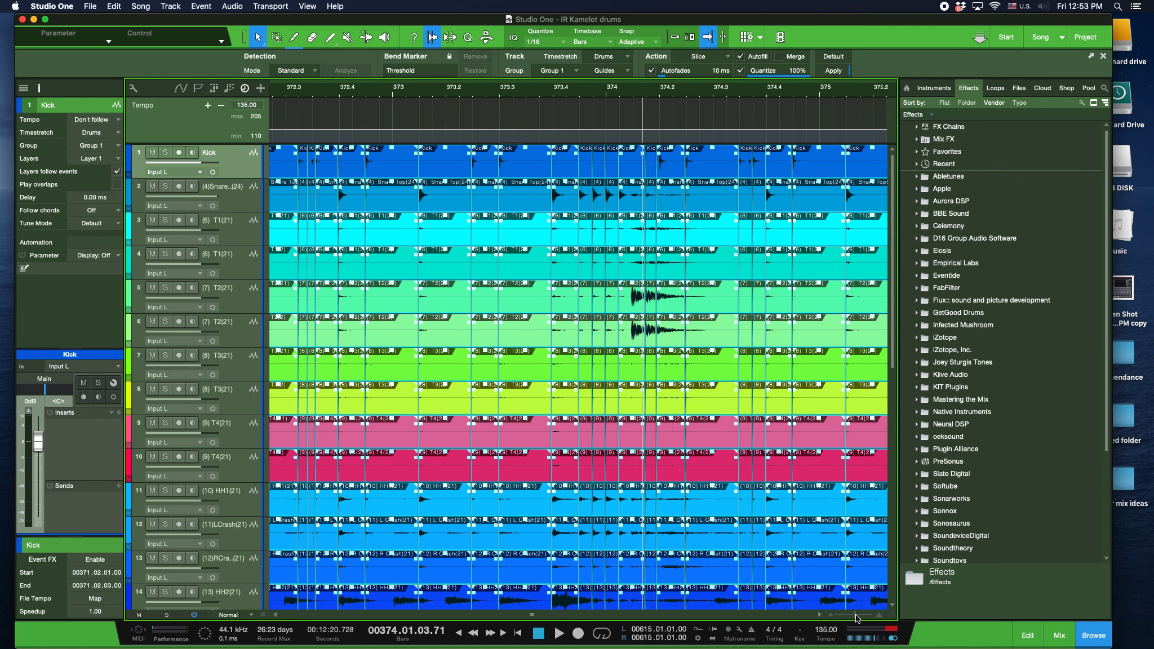
left_click(855, 618)
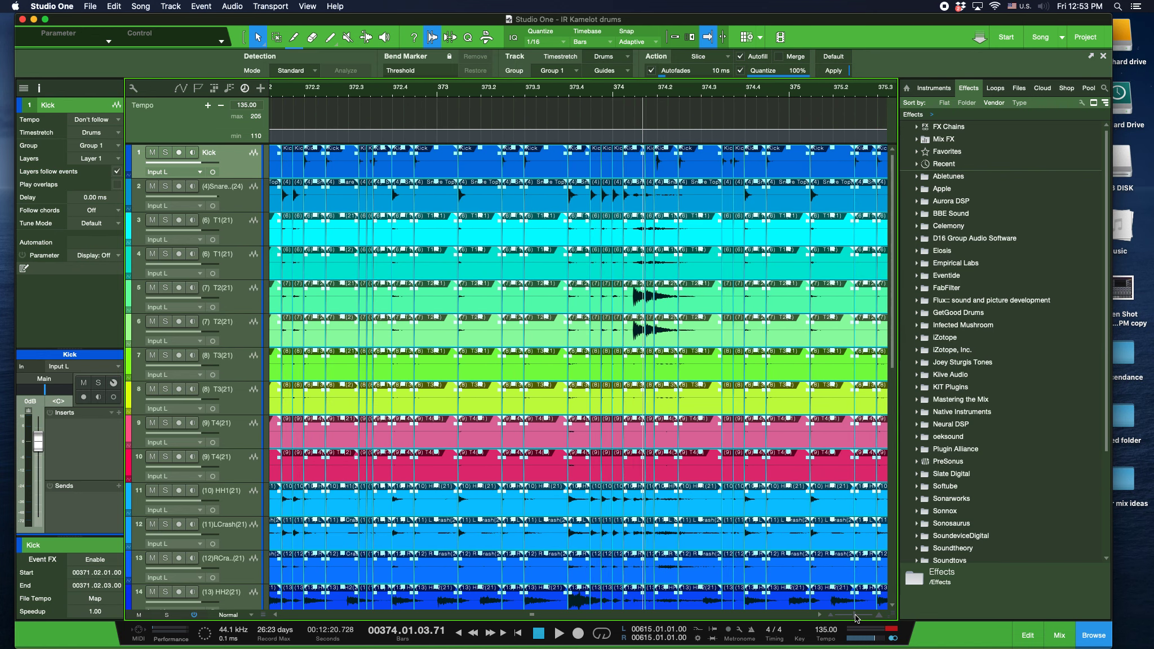
left_click(520, 93)
key("space")
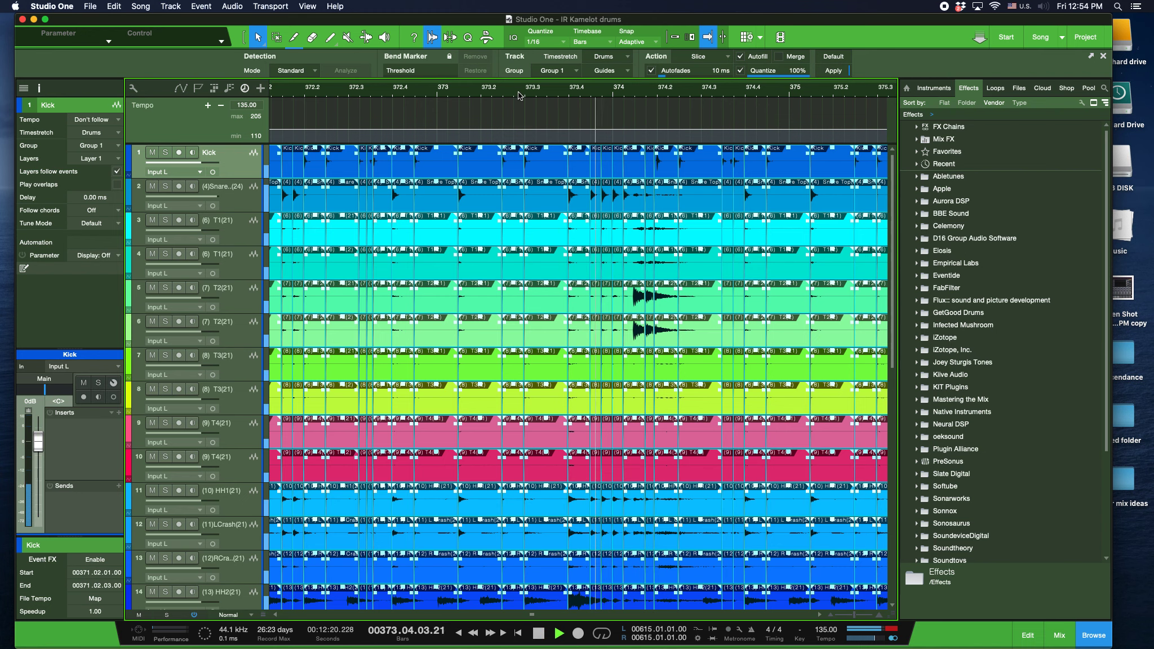
key("space")
left_click(528, 94)
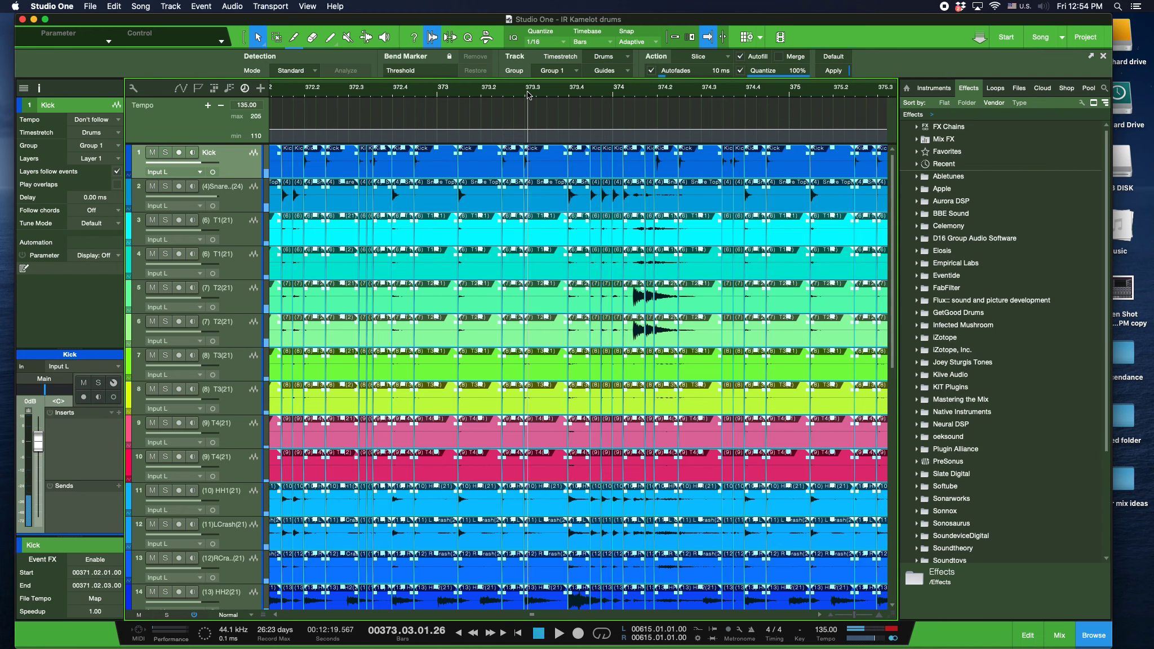
key("space")
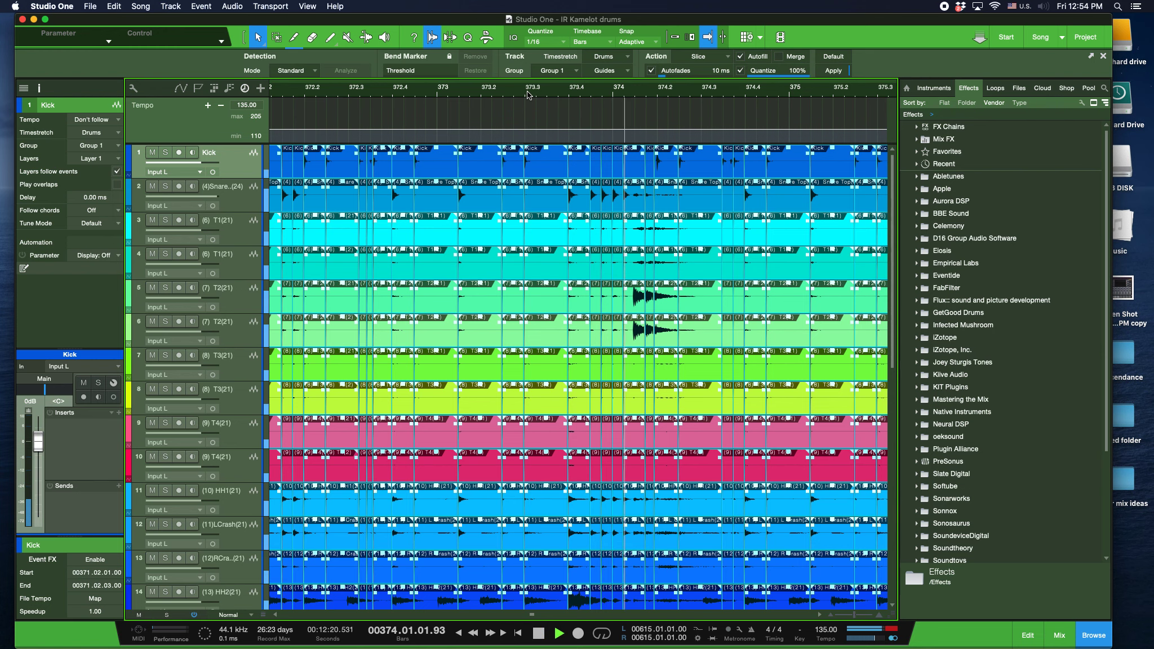
key("space")
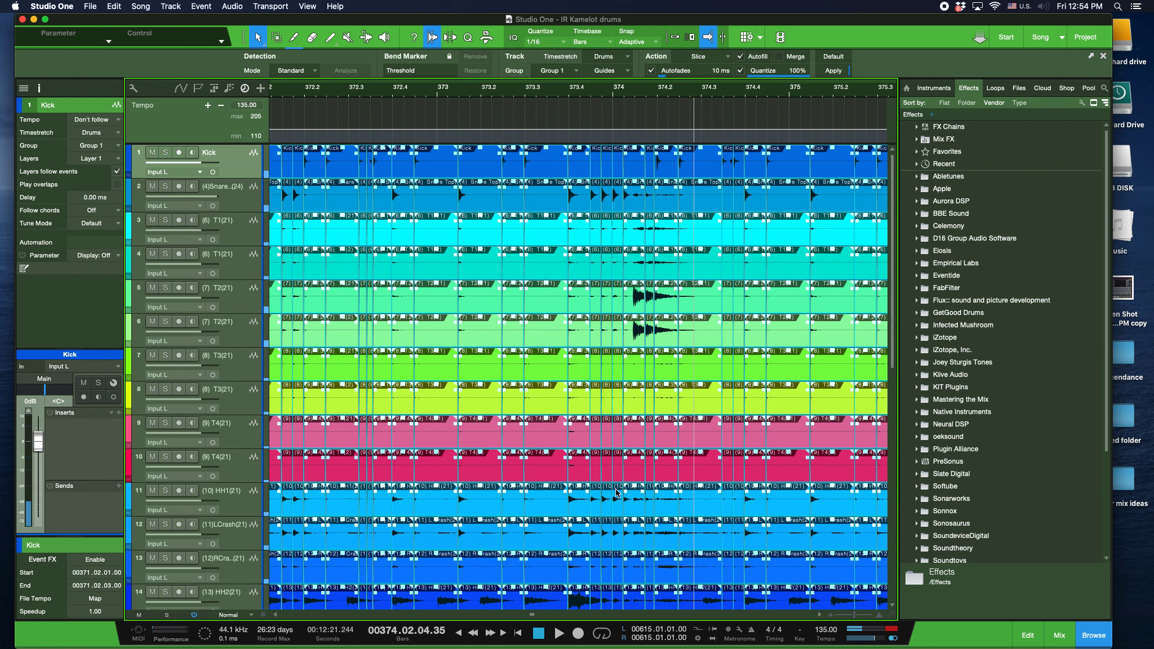
Take the (13) HH2 track out of its group by setting its group to None.
left_click(234, 605)
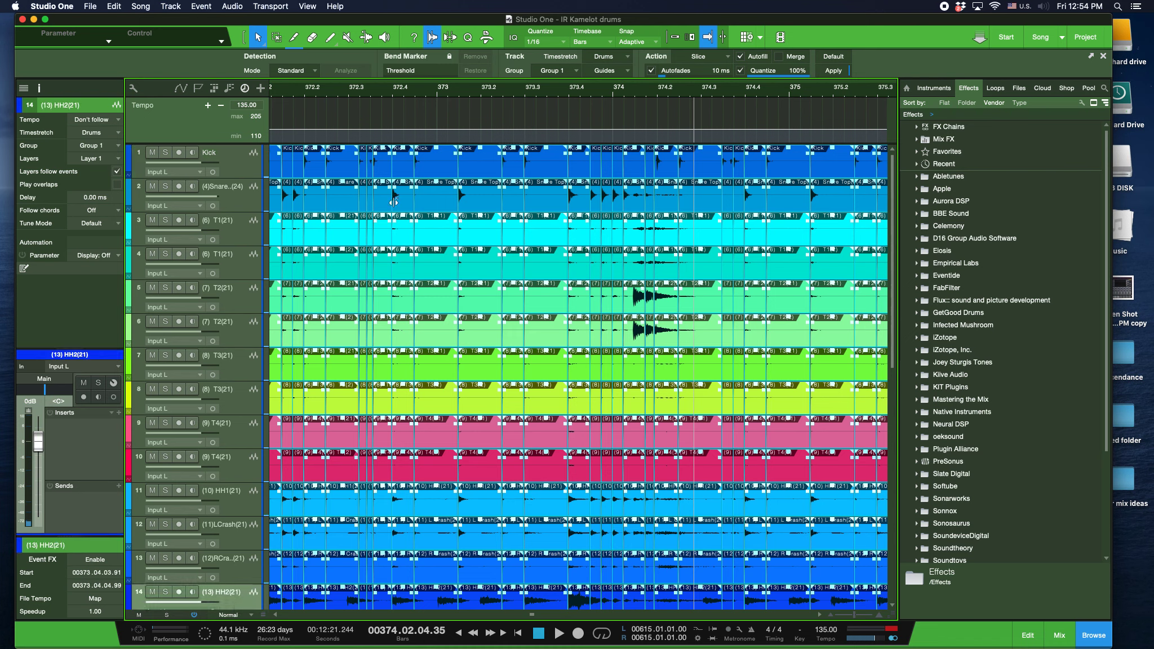
left_click(574, 70)
left_click(580, 80)
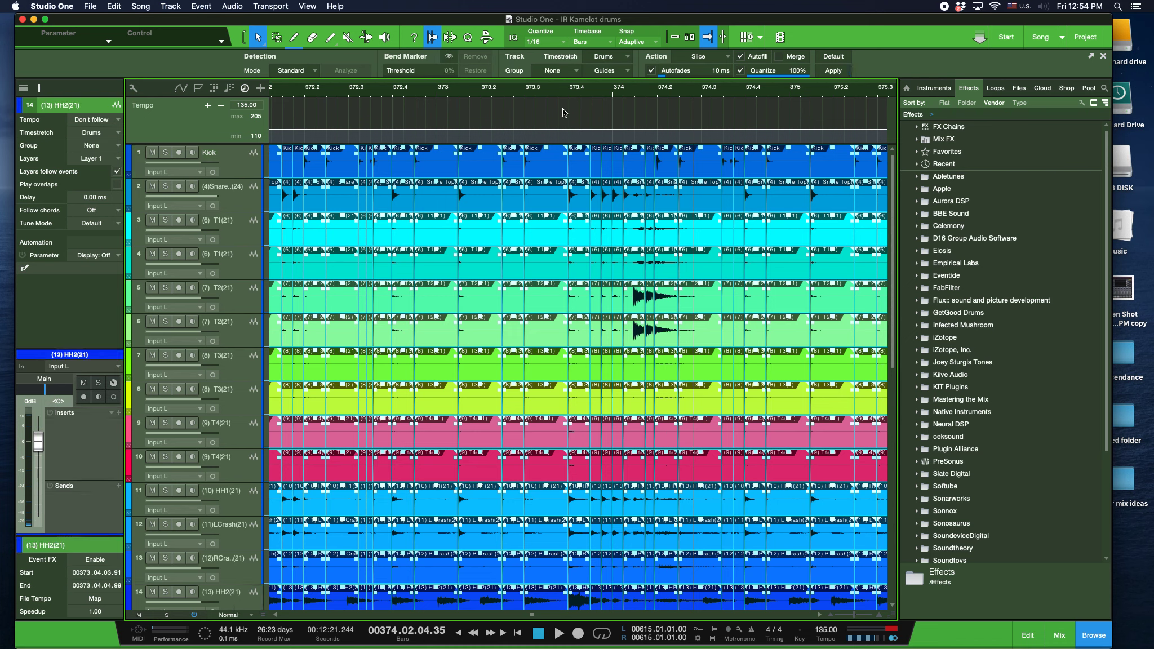
On the (13) HH2 track, extend the slice at beat 373.4 over the two short slices that follow it.
left_click(592, 605)
left_click(597, 604)
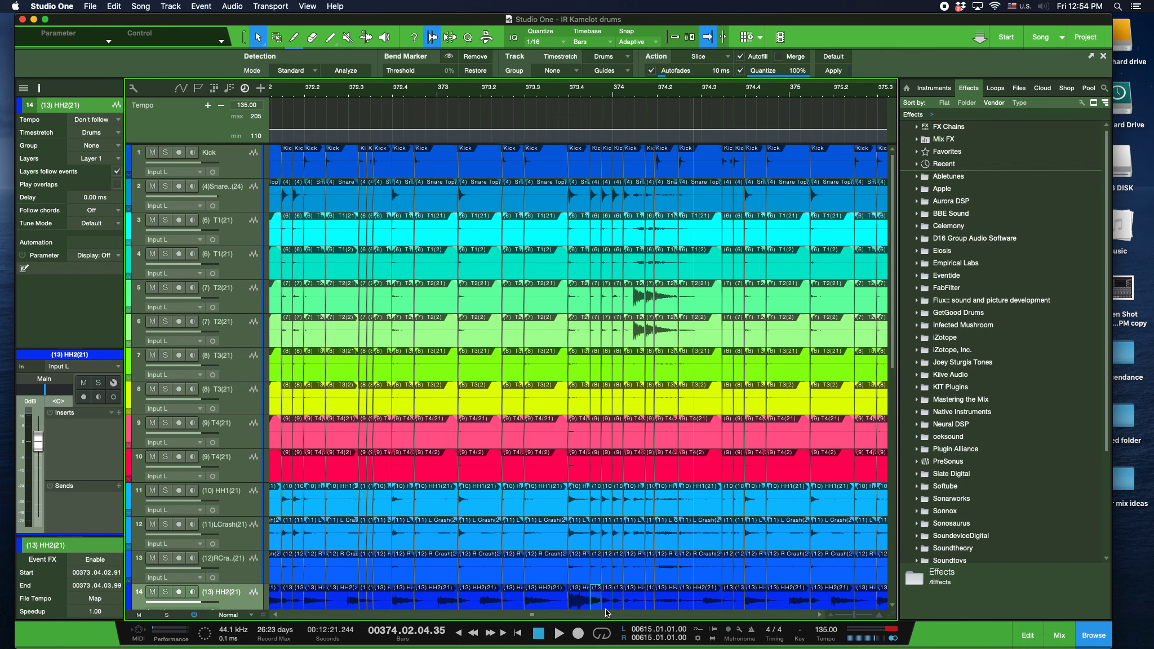
mouse_move(600, 608)
left_mouse_down()
mouse_move(617, 604)
mouse_move(592, 597)
left_mouse_up()
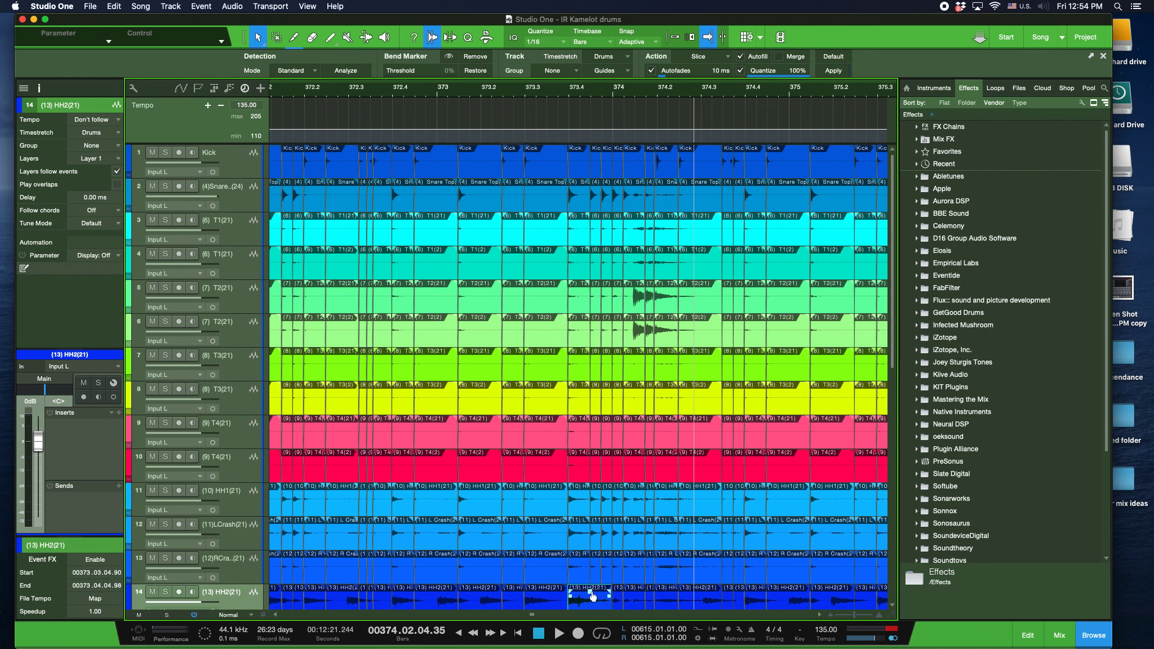
Play back the hi-hat edit from about beat 373.3, and return the (13) HH2 track to Group 1.
left_click(523, 97)
key("space")
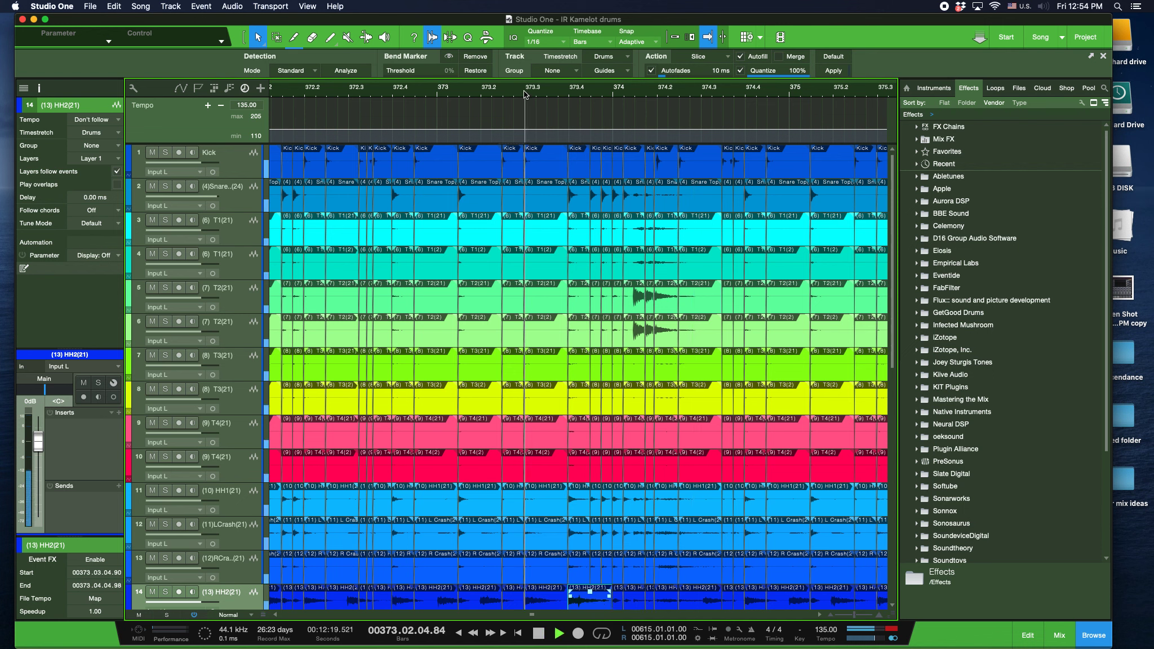
key("space")
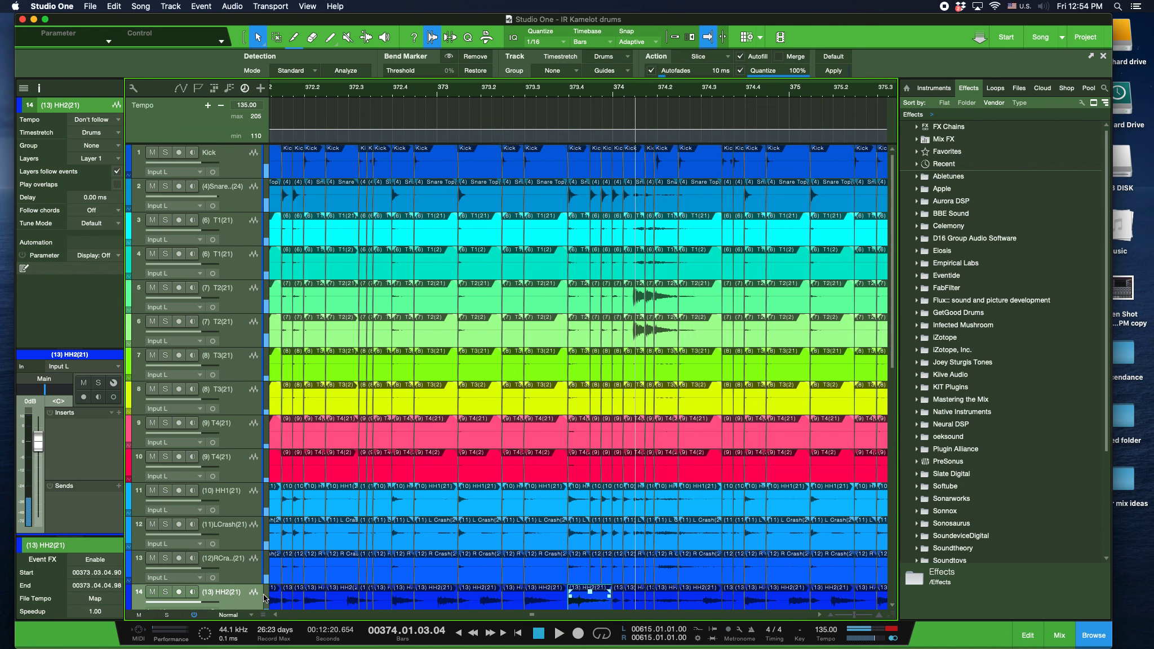
left_click(564, 71)
left_click(566, 97)
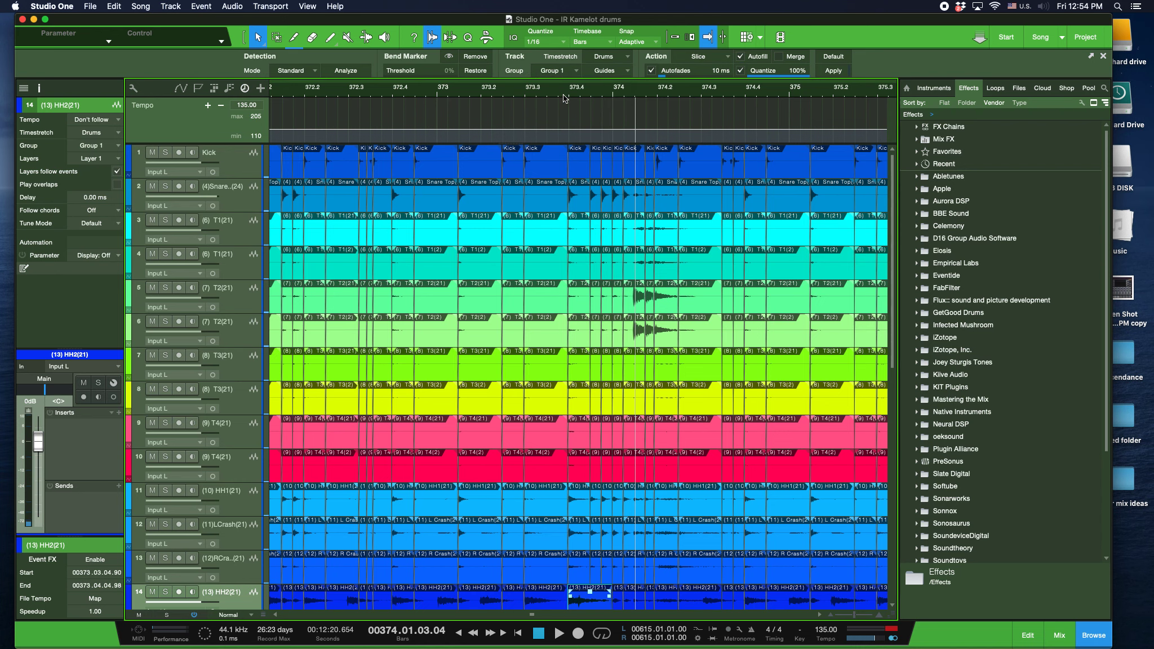
Delete the short grouped slices between bar 374 and beat 374.2, and extend the preceding slice across the gap on all drum tracks.
left_click(855, 615)
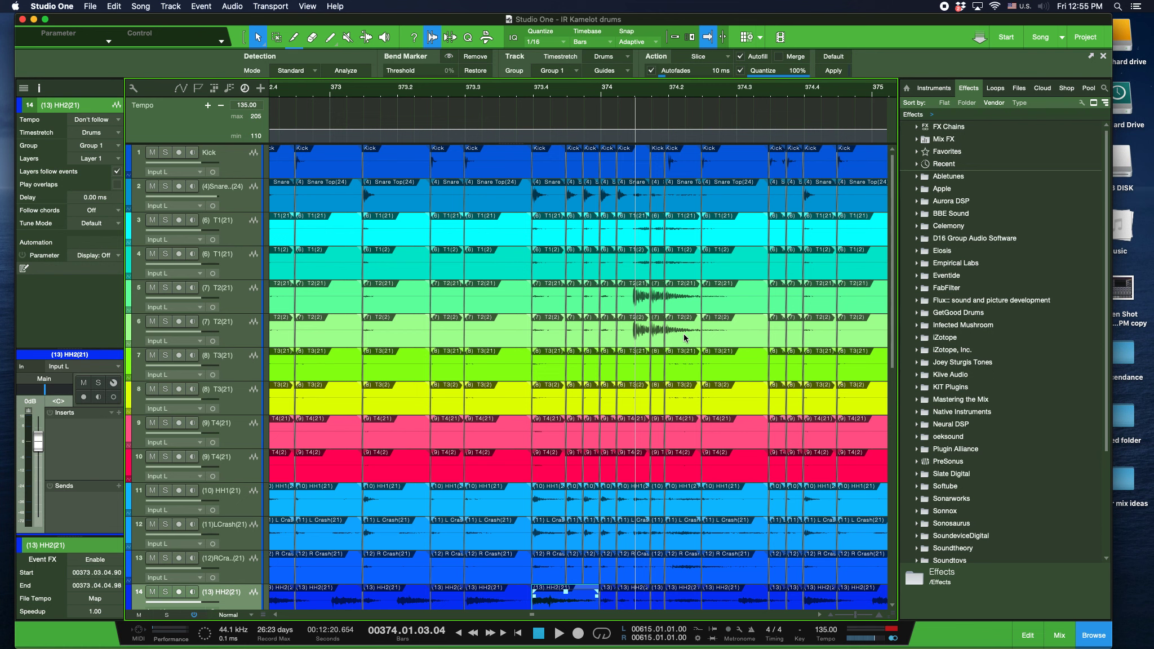
left_click(238, 292)
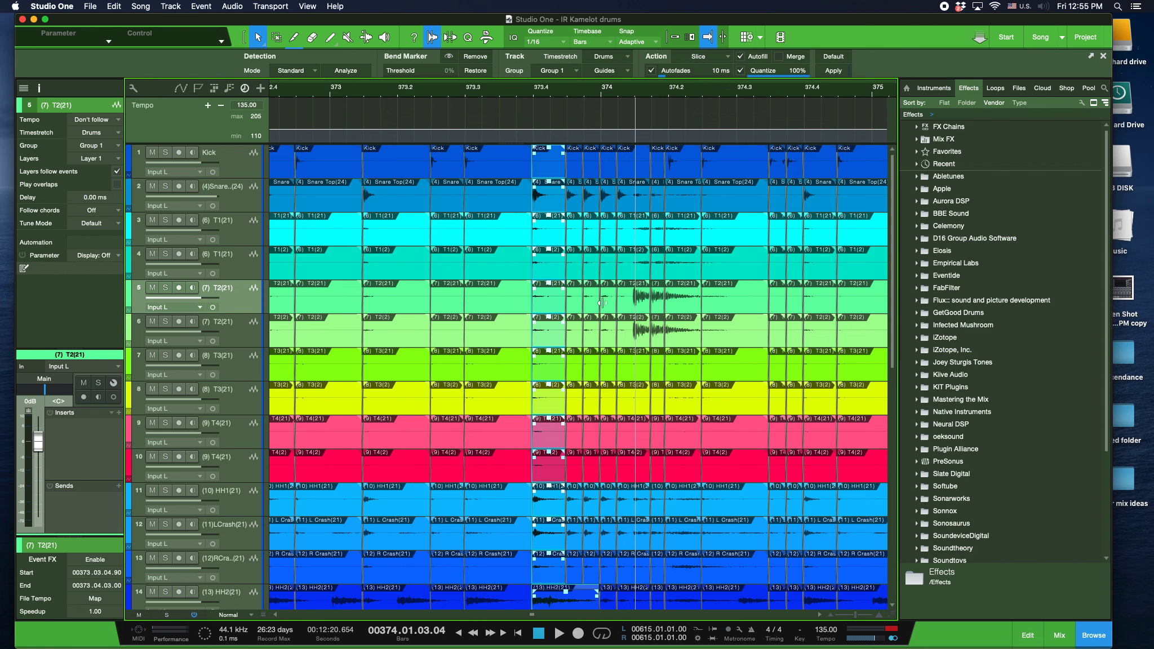
left_click(634, 202)
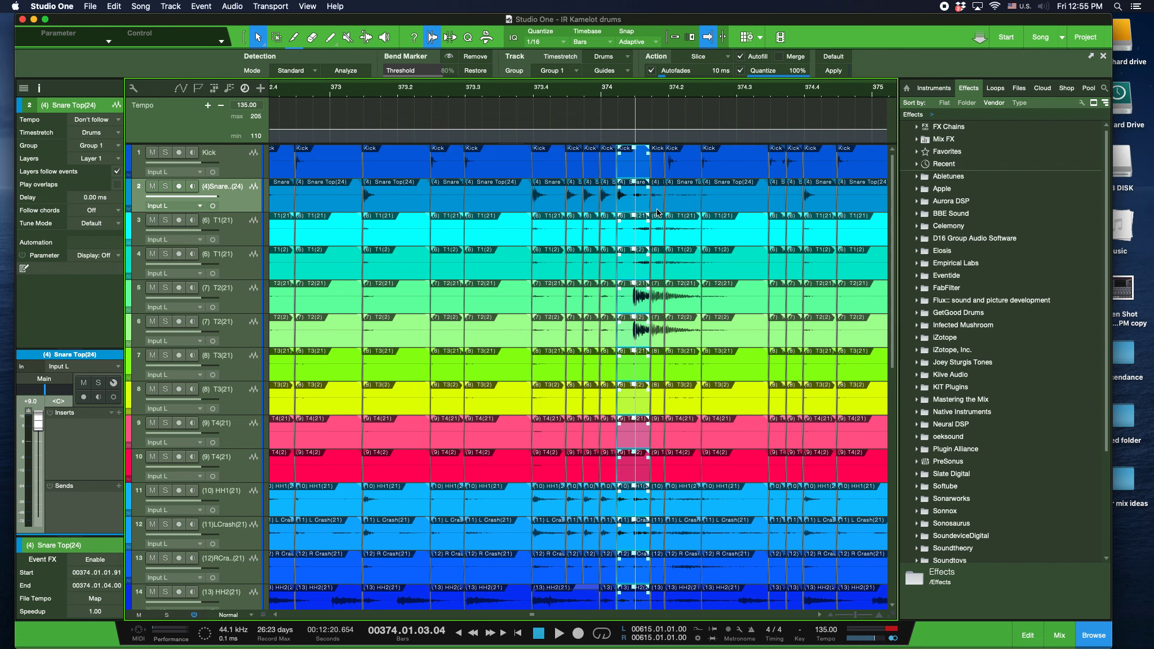
key("Delete")
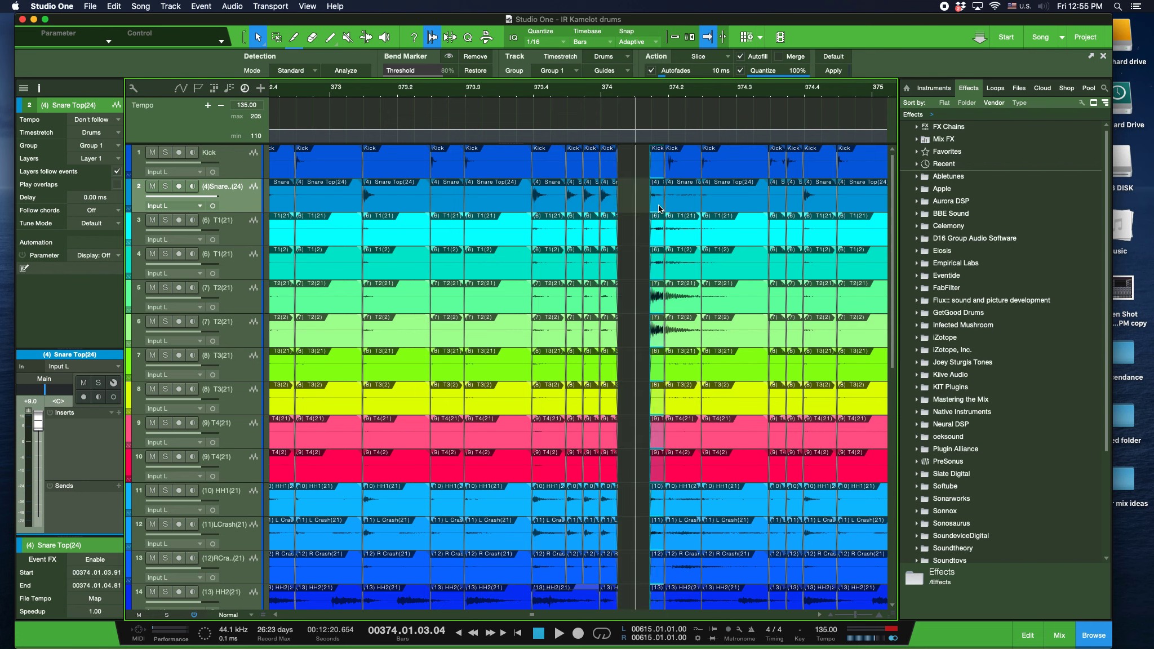
key("Delete")
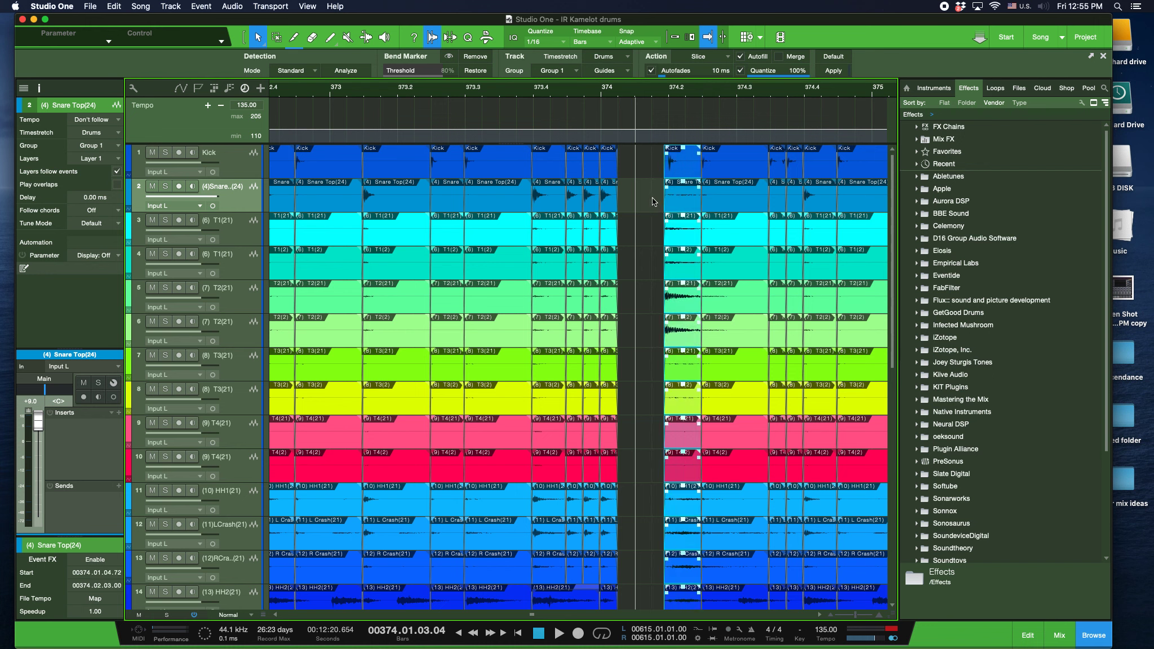
left_click(612, 205)
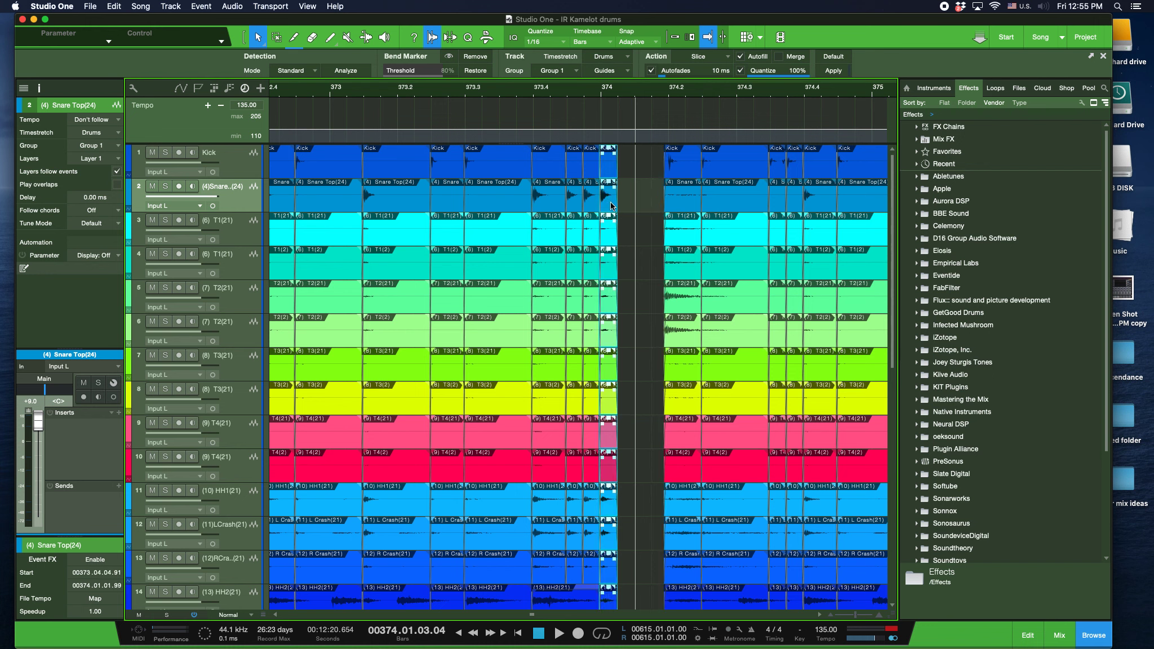
key("Delete")
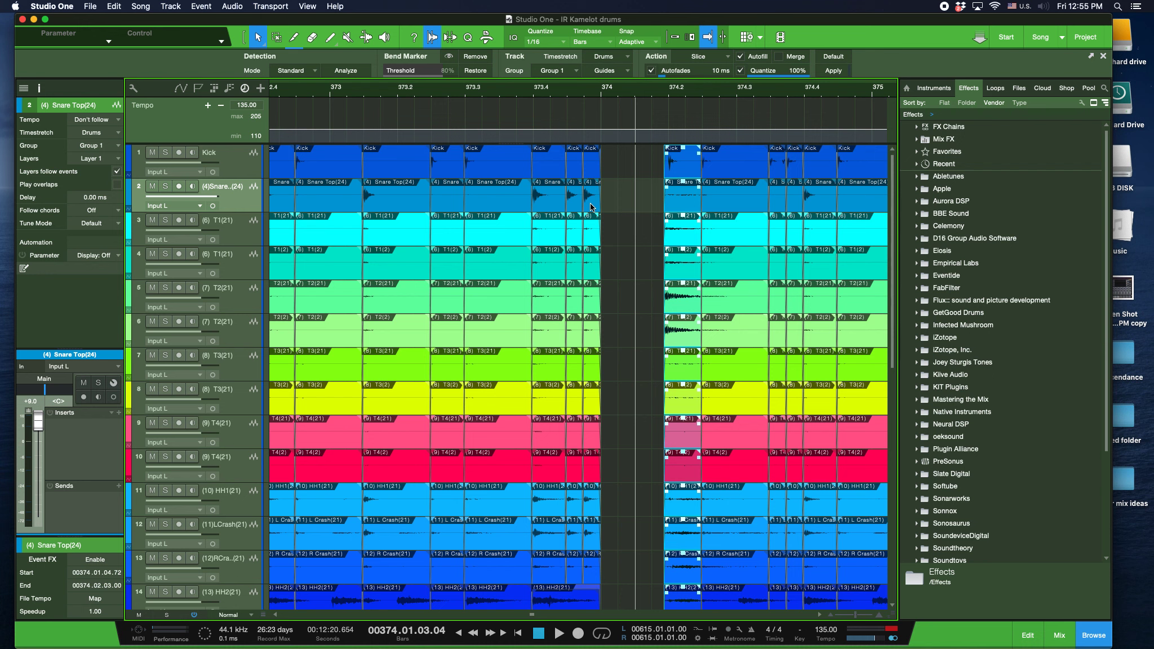
left_click_drag(600, 168, 667, 170)
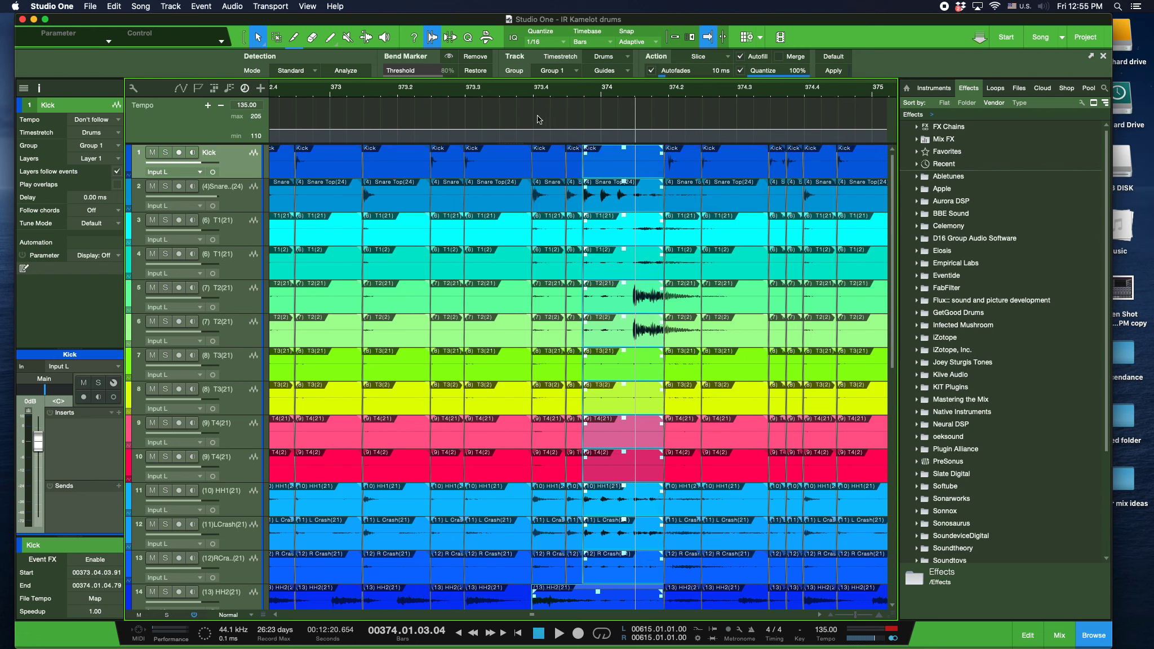
Play back the edited fill from about beat 373.3.
left_click(493, 90)
key("space")
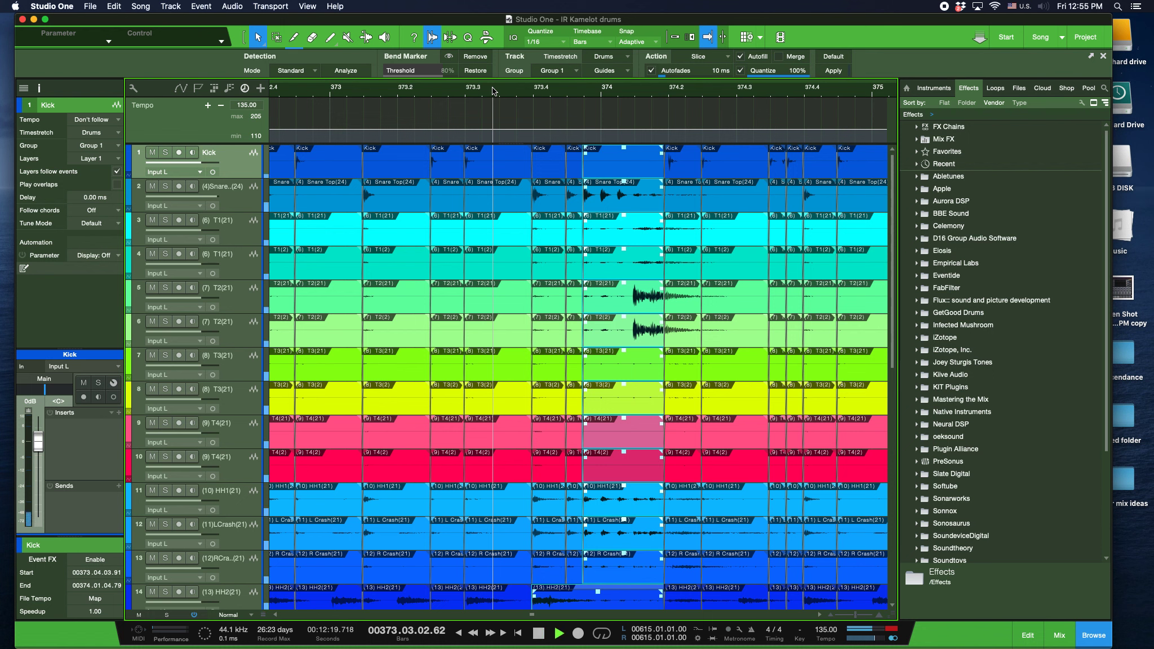
key("space")
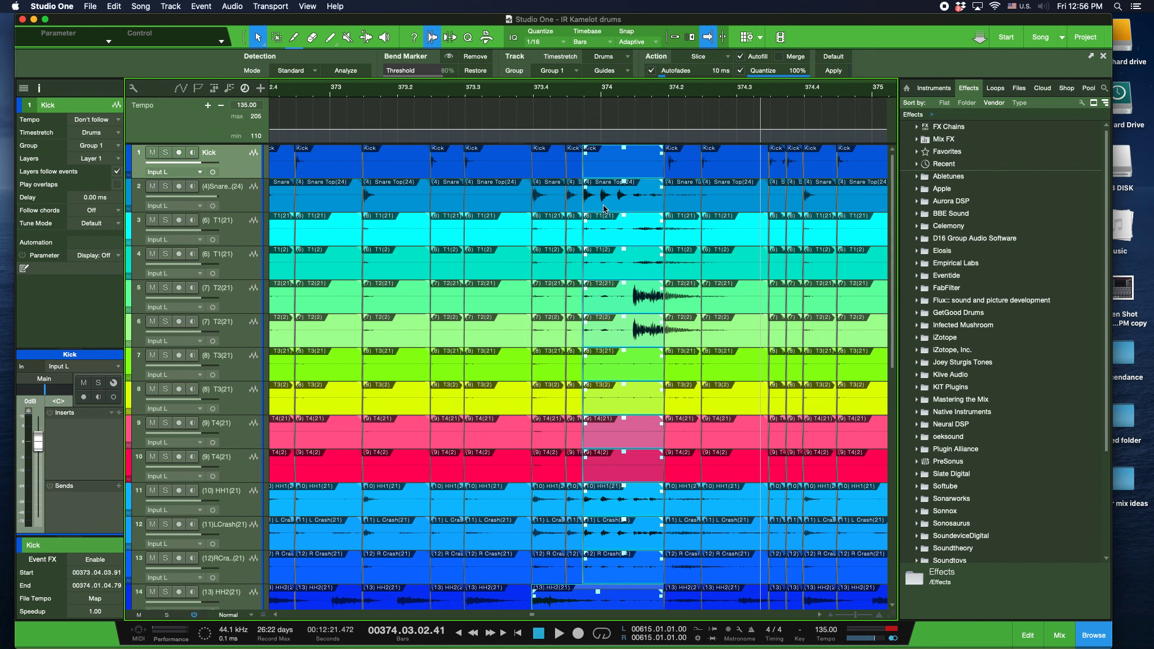
Delete the two grouped slices between beats 373.4 and 374.2, and extend the beat 373.4 slice across the gap on the grouped drum tracks.
key("Delete")
left_click(580, 208)
key("Delete")
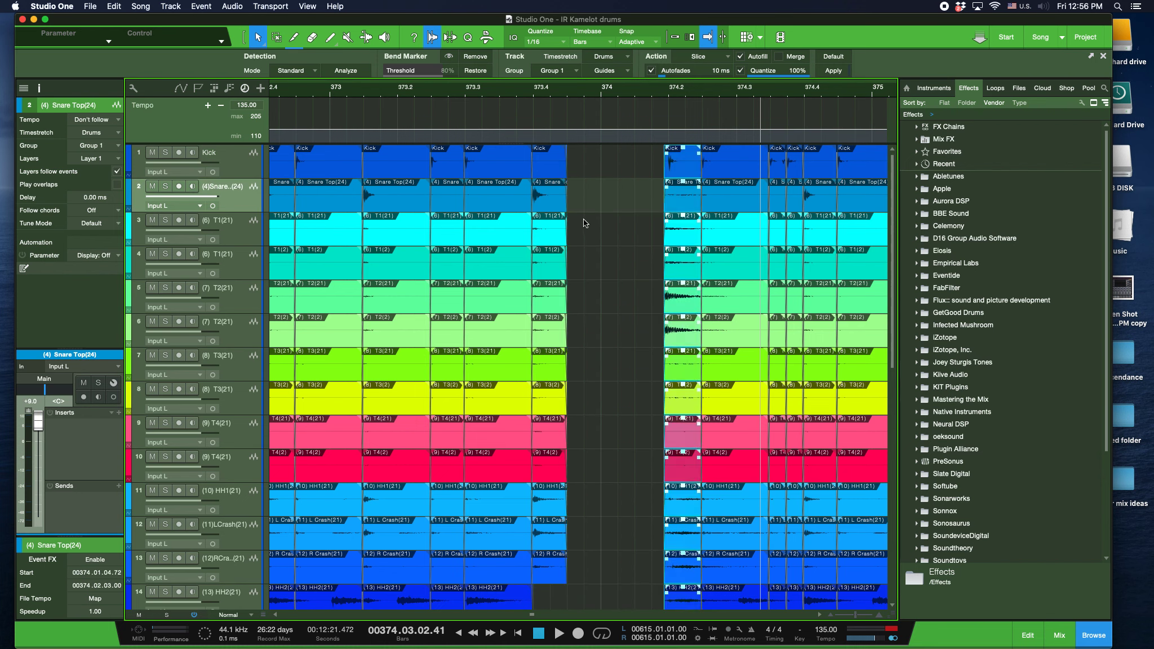
left_click_drag(566, 207, 667, 206)
Play back the extended slice starting from just after bar 373.
left_click(364, 89)
key("space")
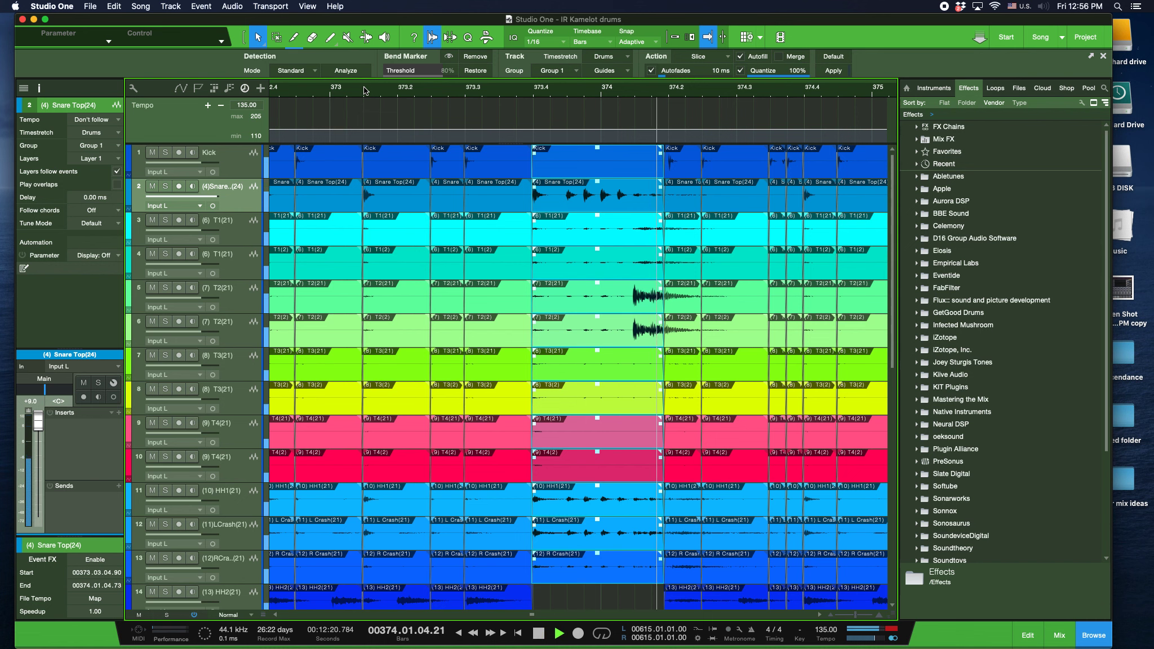
key("space")
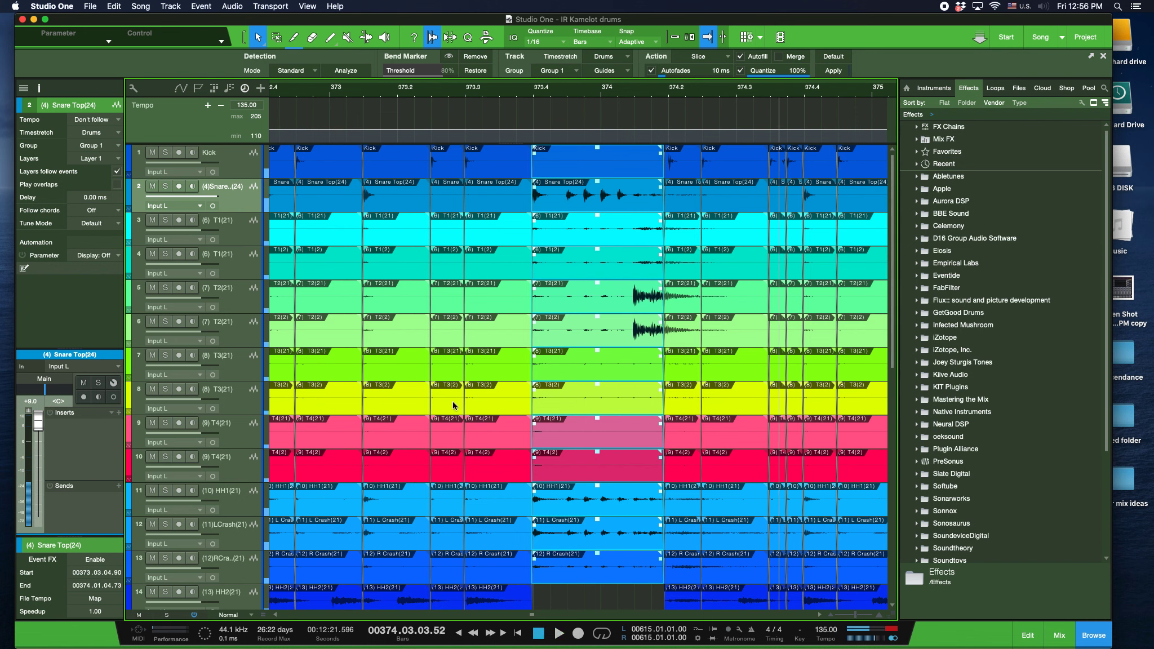
Set the (13) HH2 track's group to None and extend its slice at beat 373.3 across the gap to 374.01.04.76.
left_click(532, 601)
left_click_drag(537, 602, 537, 601)
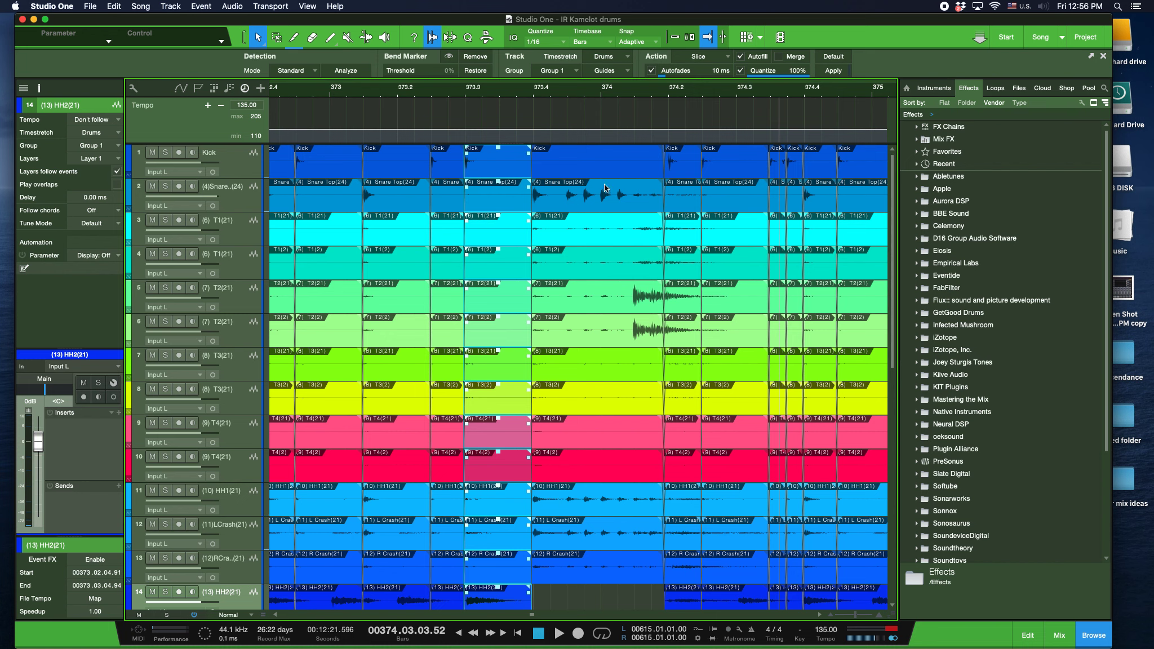
left_click(574, 71)
left_click(565, 84)
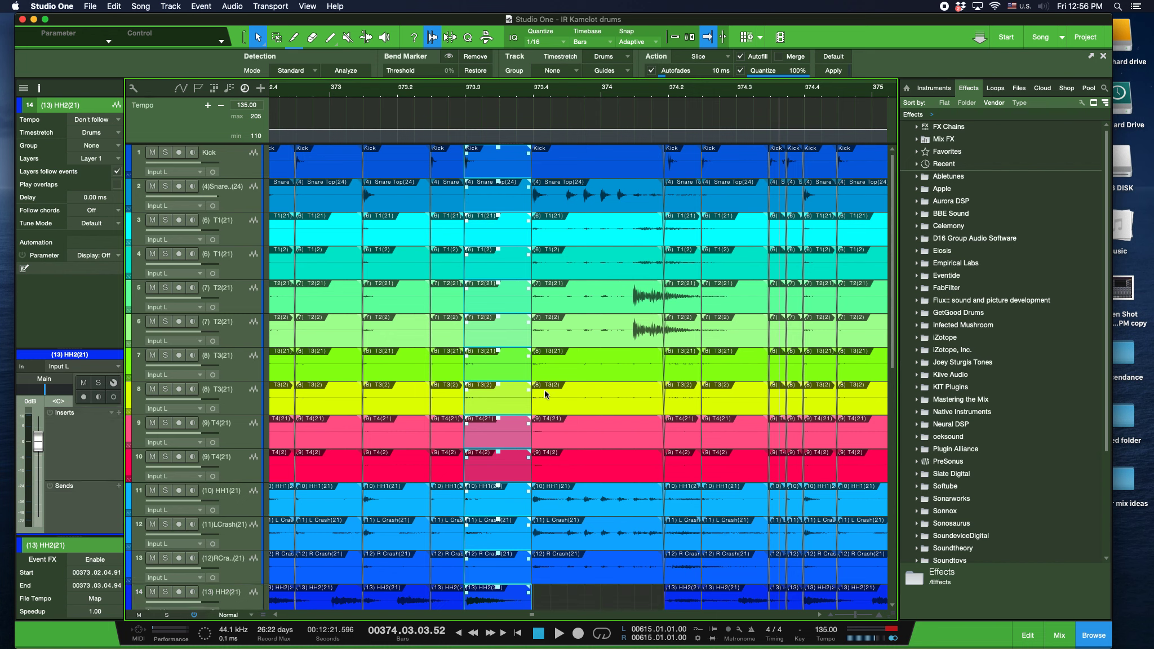
left_click_drag(537, 601, 668, 601)
left_click(559, 604)
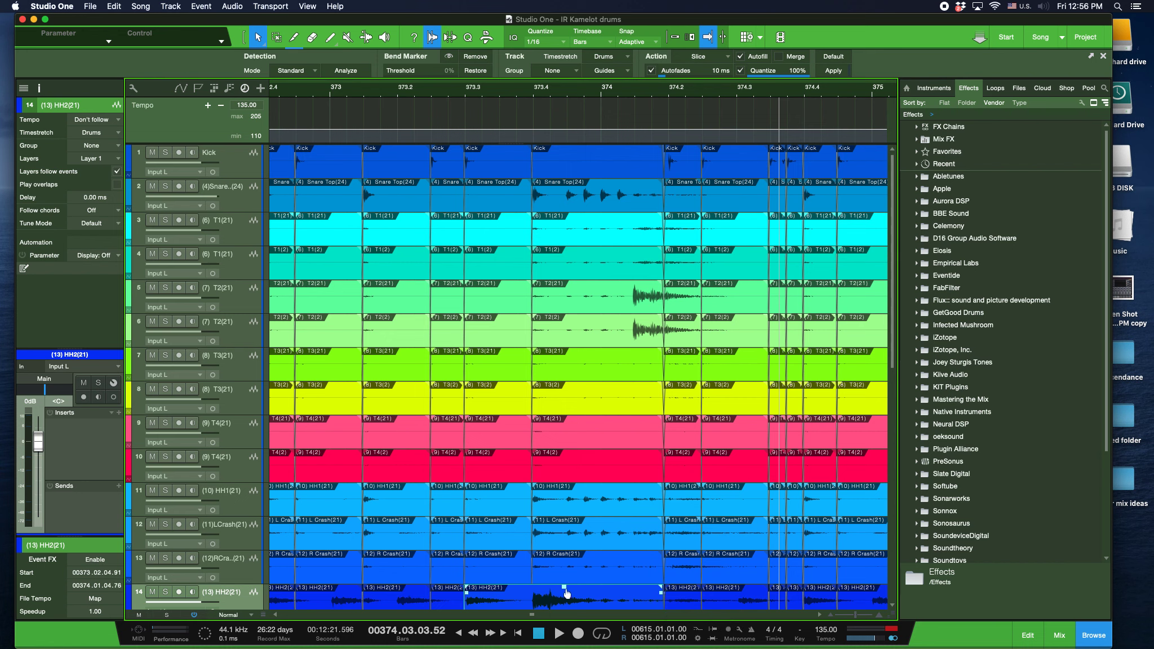
left_click_drag(567, 594, 567, 597)
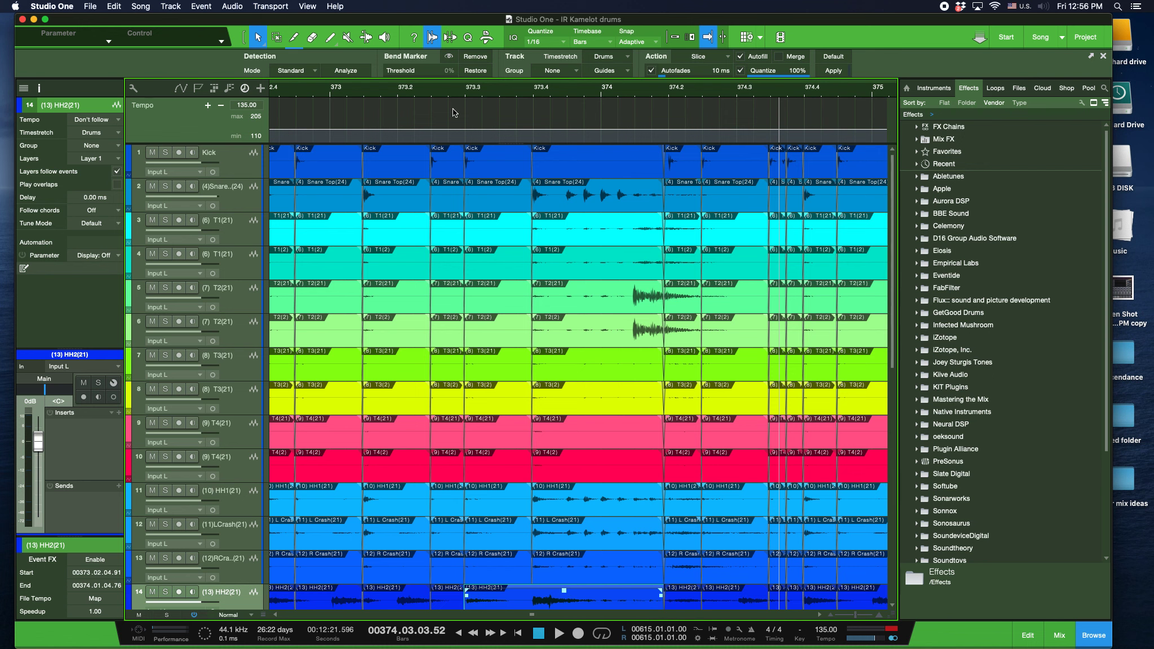
Play back the hi-hat fill from just before beat 373.3, and return the (13) HH2 track to Group 1.
left_click(448, 90)
key("space")
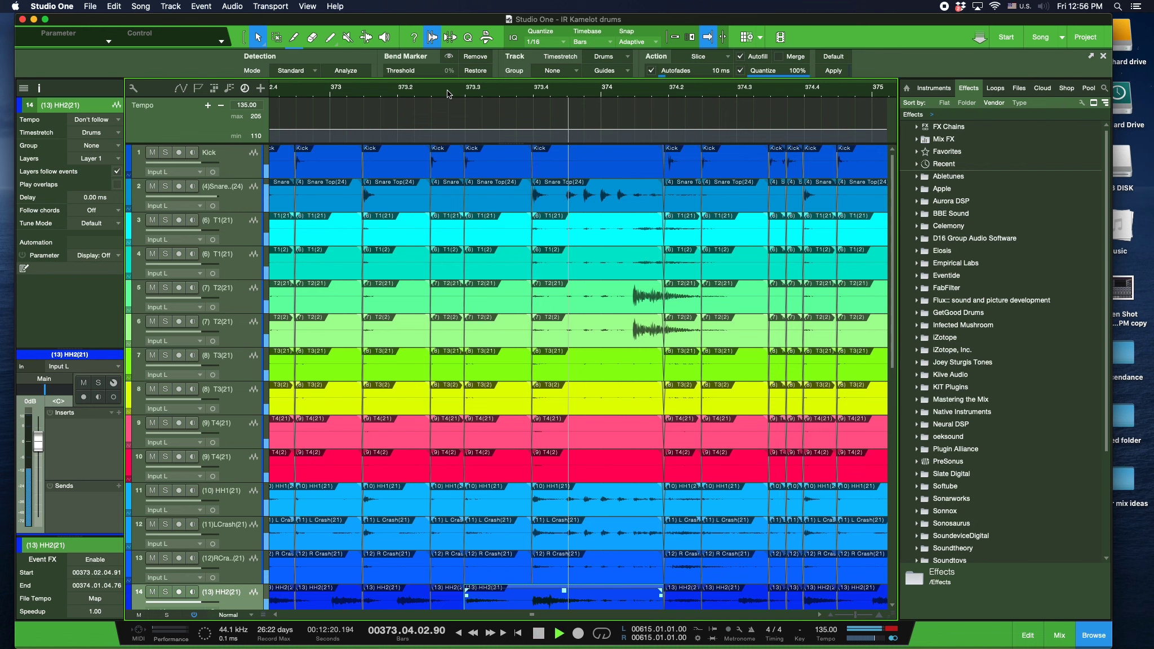
key("space")
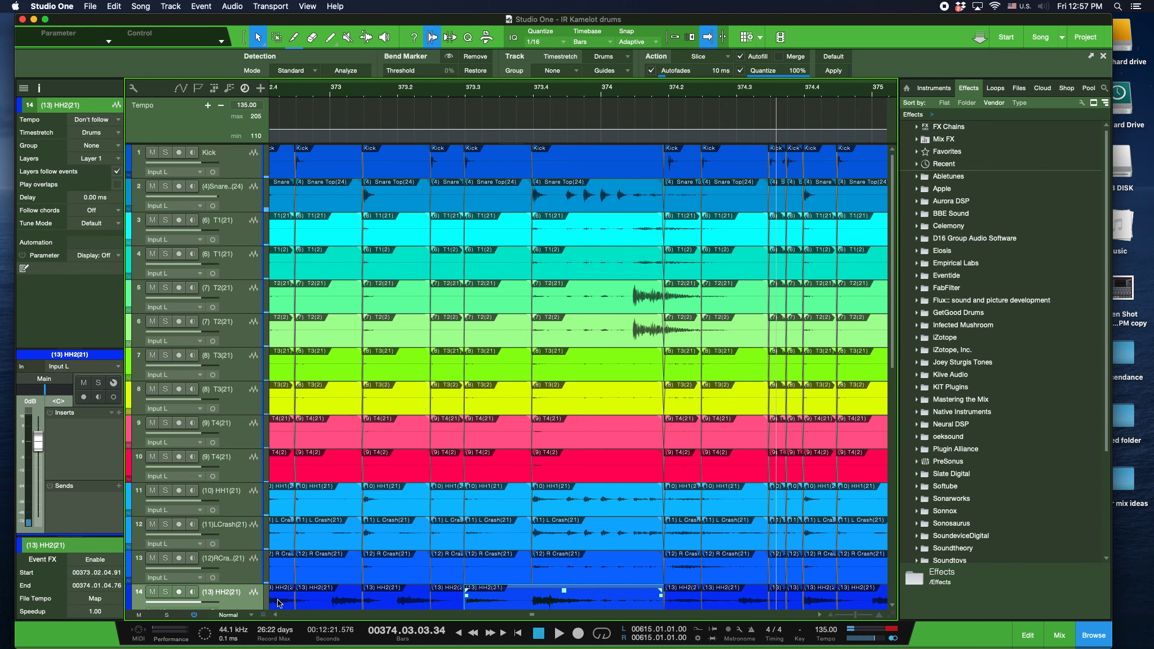
left_click(575, 71)
left_click(573, 97)
Select all quantized slices between 371.02.01.00 and 376.03.03.51 and merge them into one event on each drum track.
left_click(595, 172)
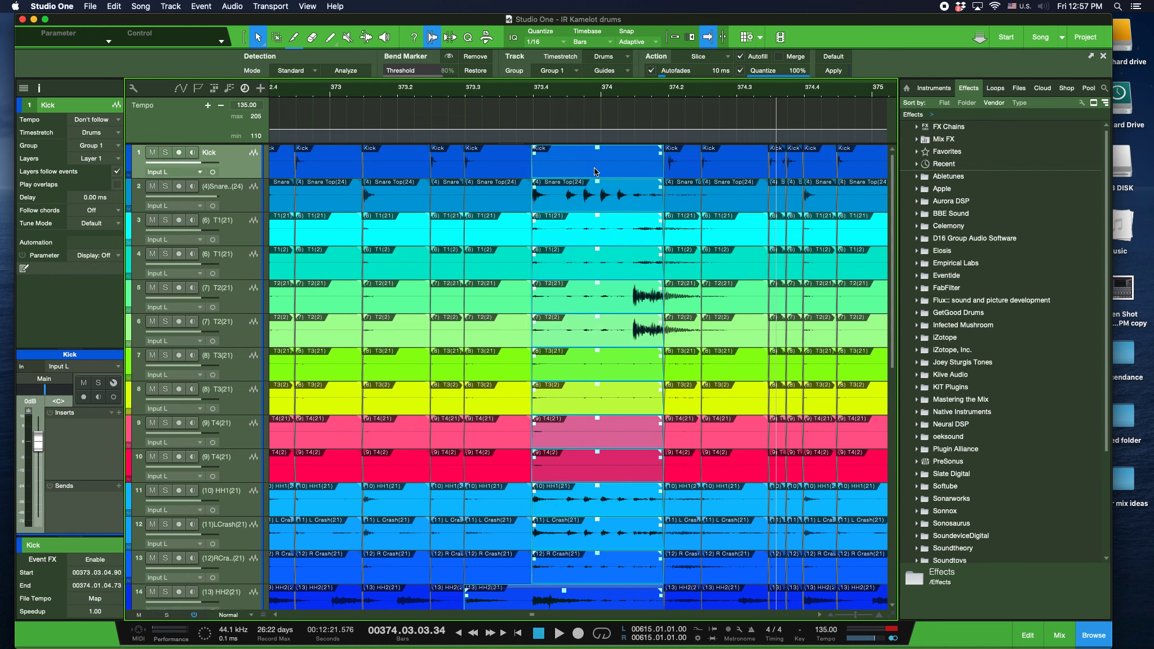
left_click_drag(854, 617, 850, 618)
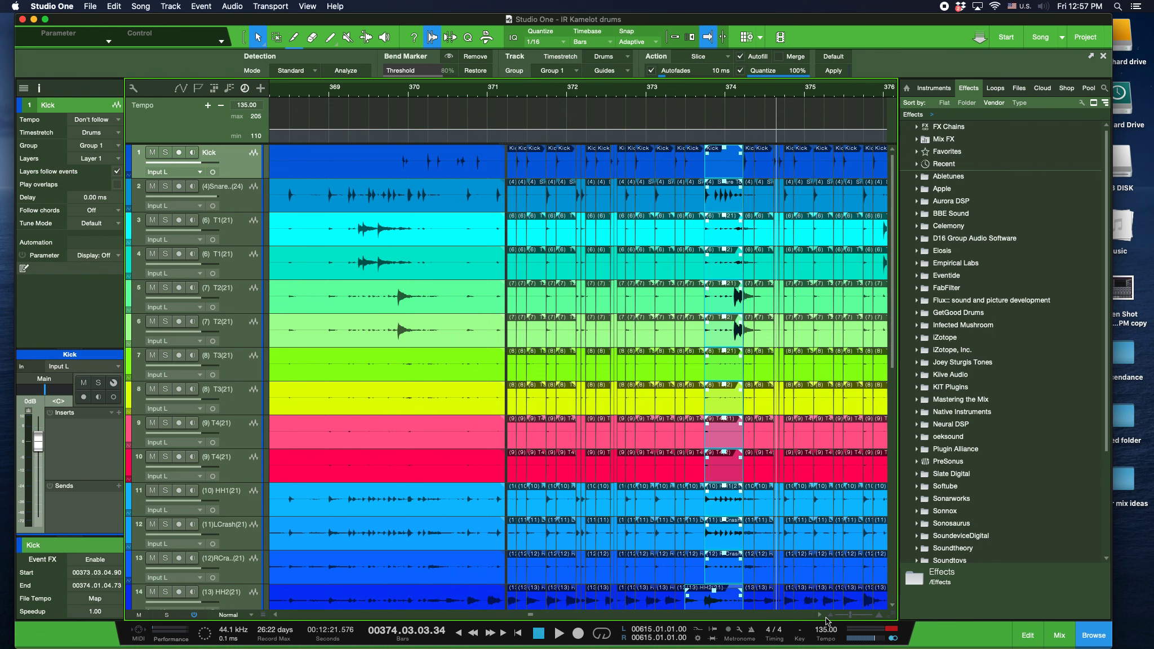
scroll(826, 620, "right", 5)
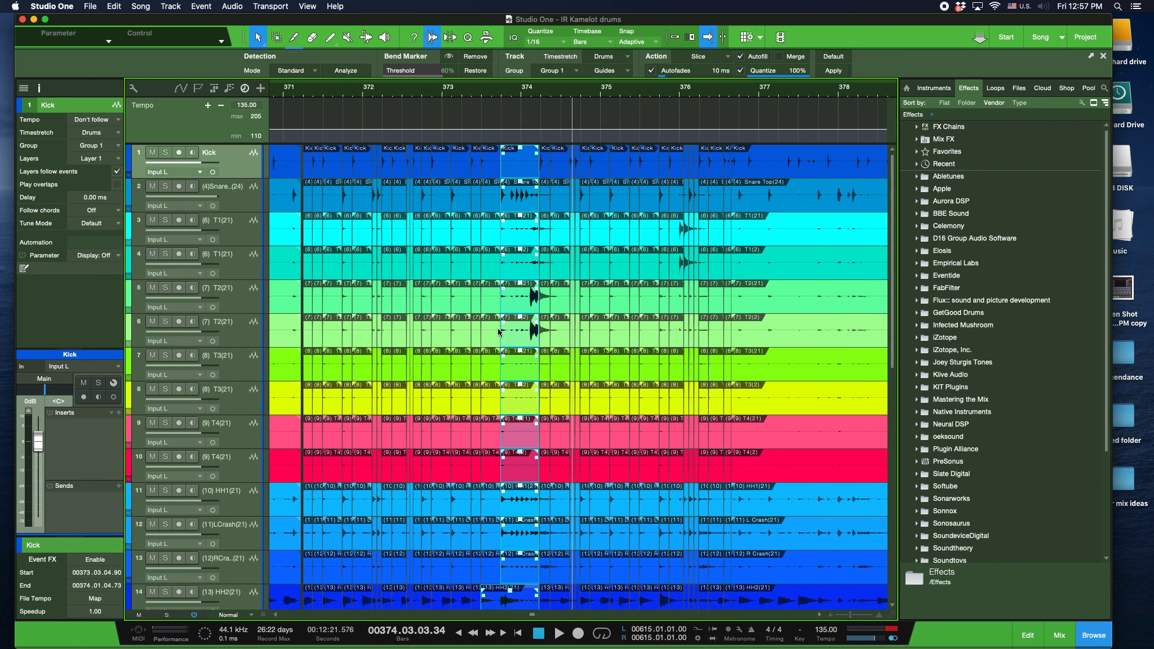
left_click_drag(896, 290, 897, 419)
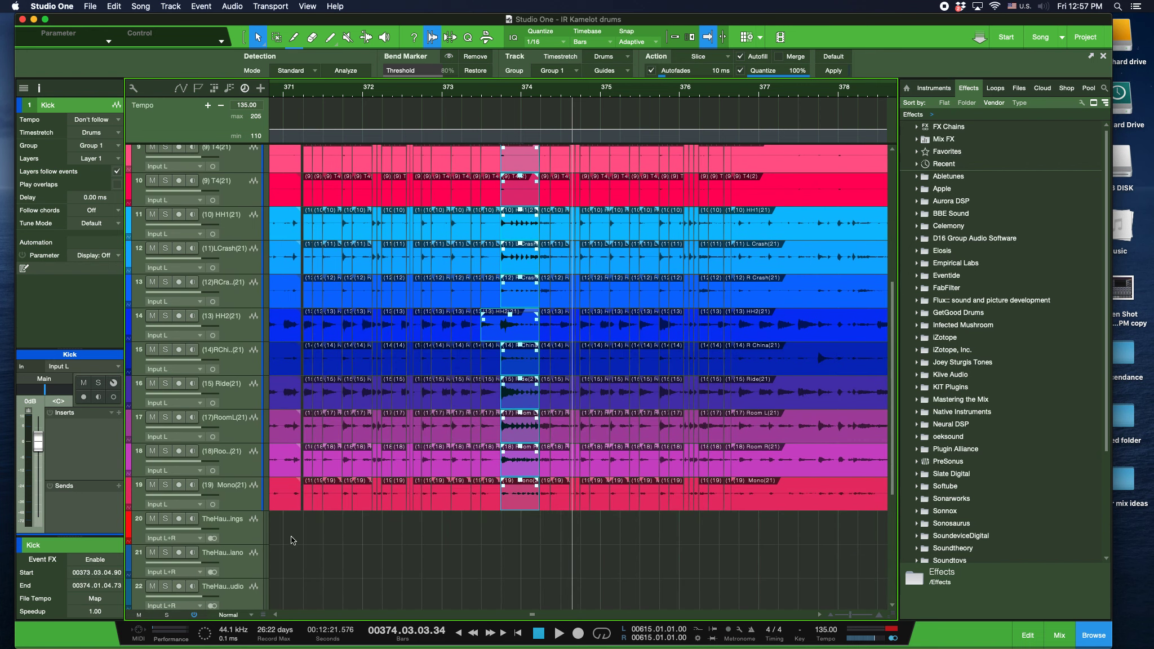
left_click_drag(310, 525, 727, 496)
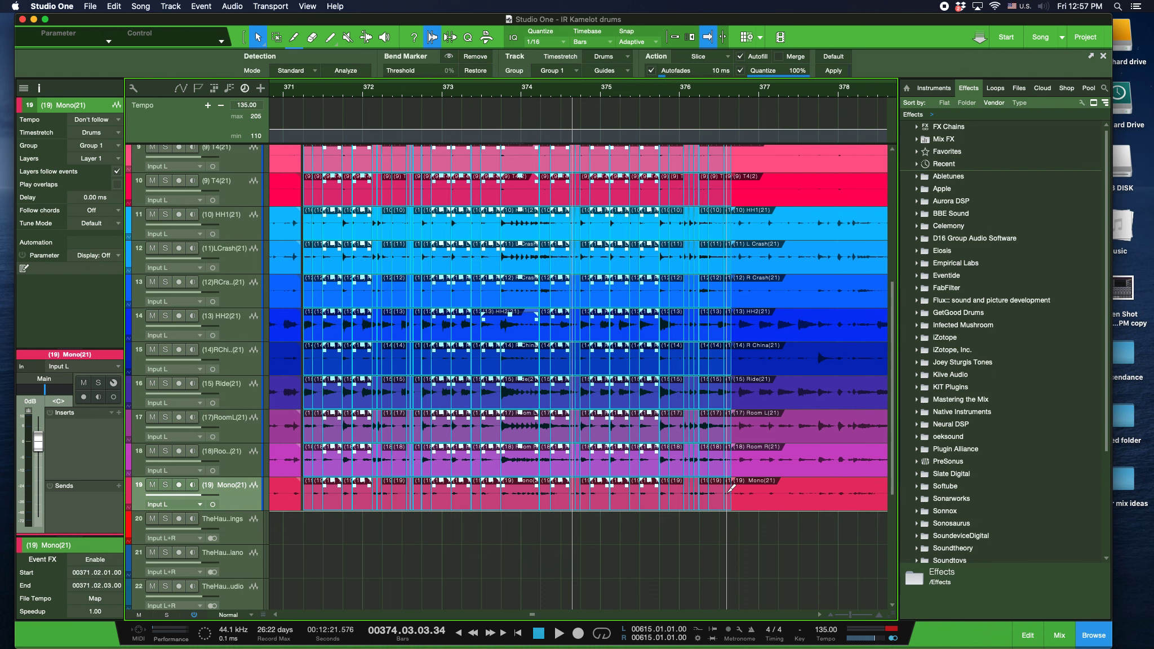
key("g")
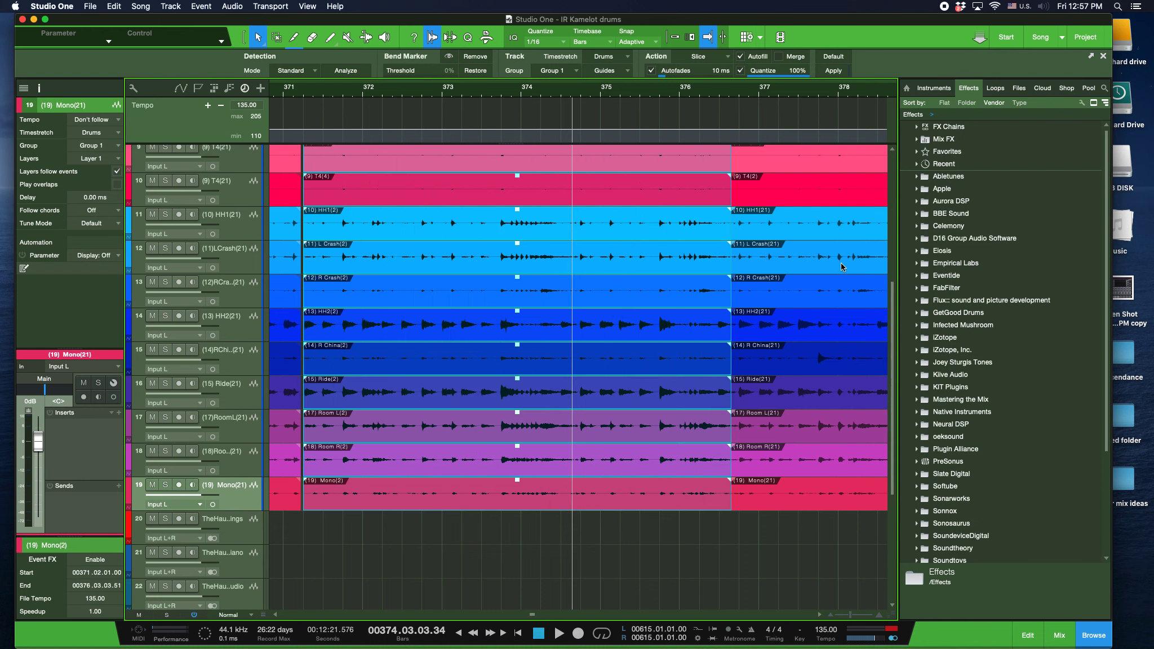
Dissolve the drum track grouping by setting the group to None, and select the merged Snare Top event alone.
left_click_drag(893, 318, 914, 182)
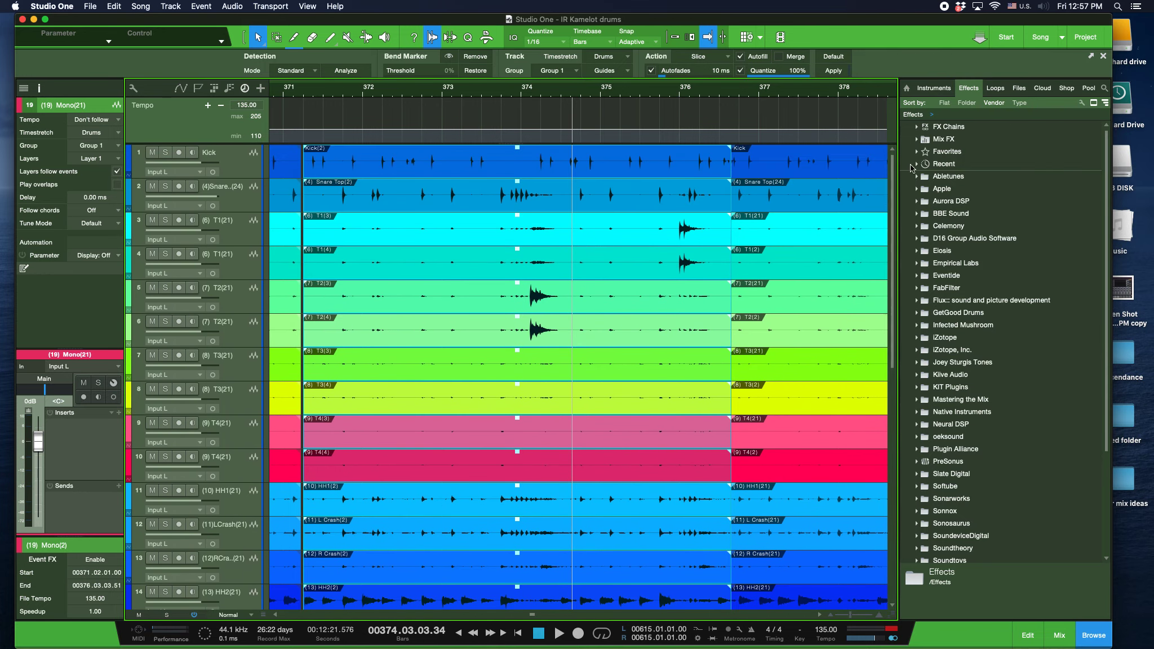
left_click(232, 165)
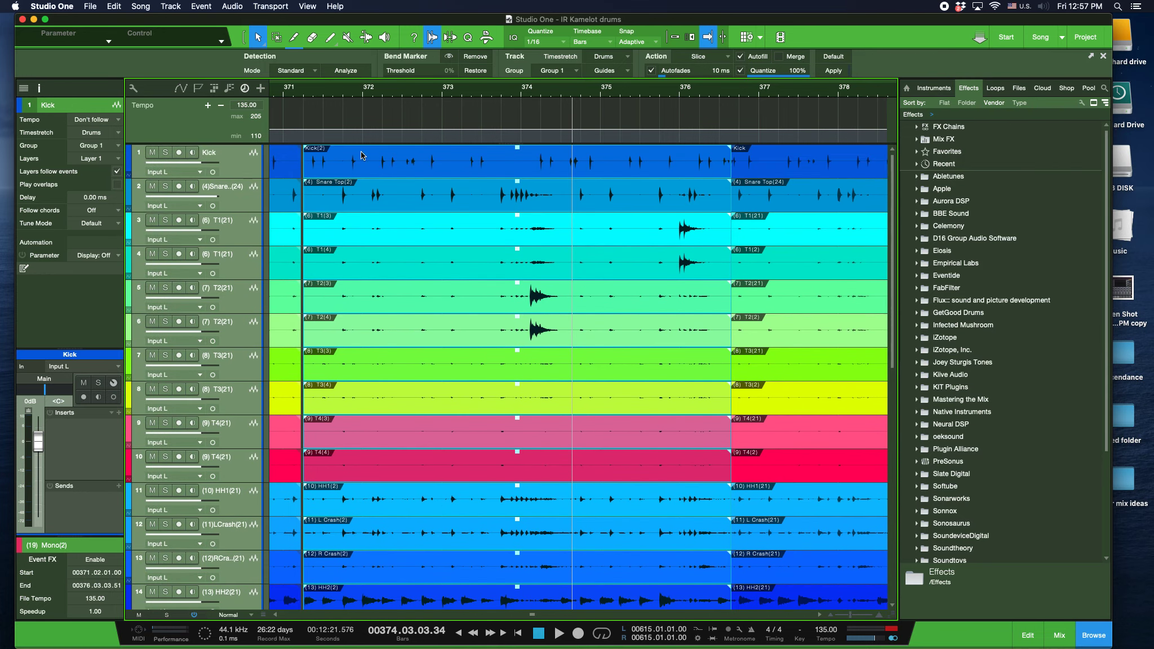
left_click(579, 71)
left_click(575, 84)
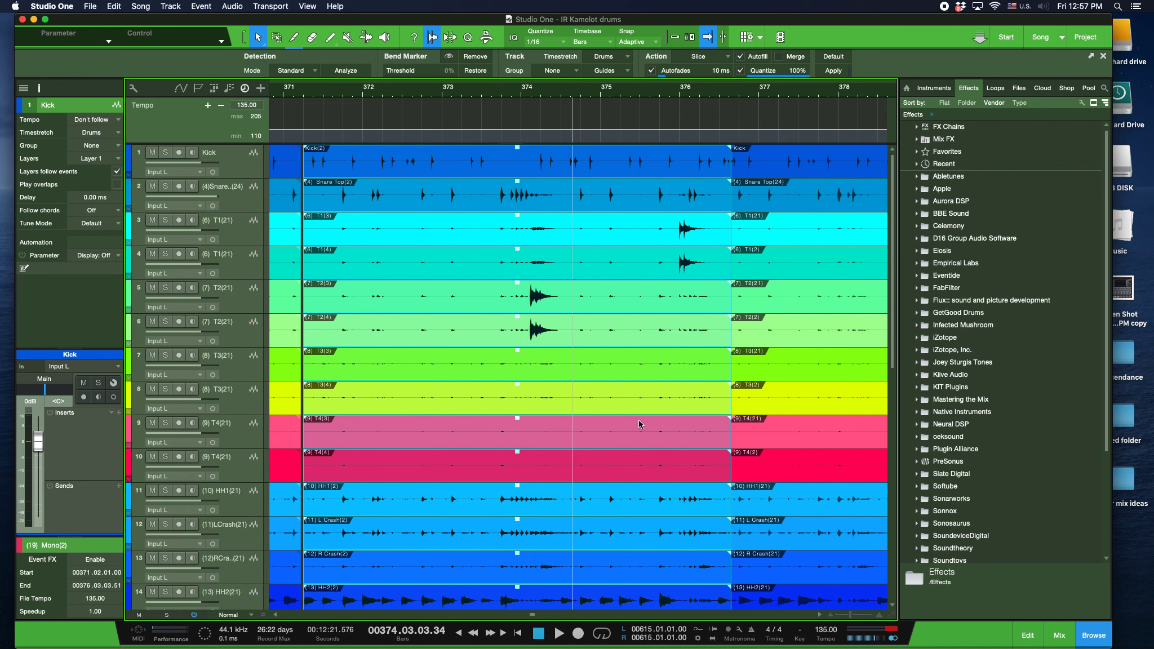
key("Down")
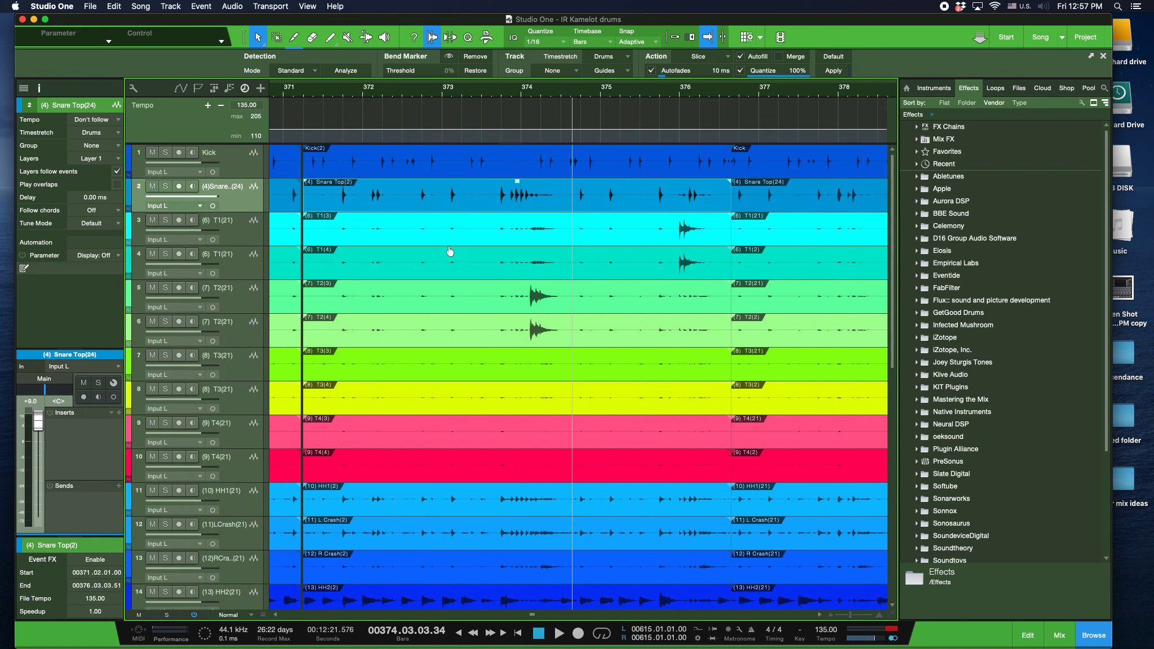
Trim both merged T1 events to the tom hit at bar 376, from 375.04.04.38 to 376.02.01.50, with a fade-out.
left_click(423, 232)
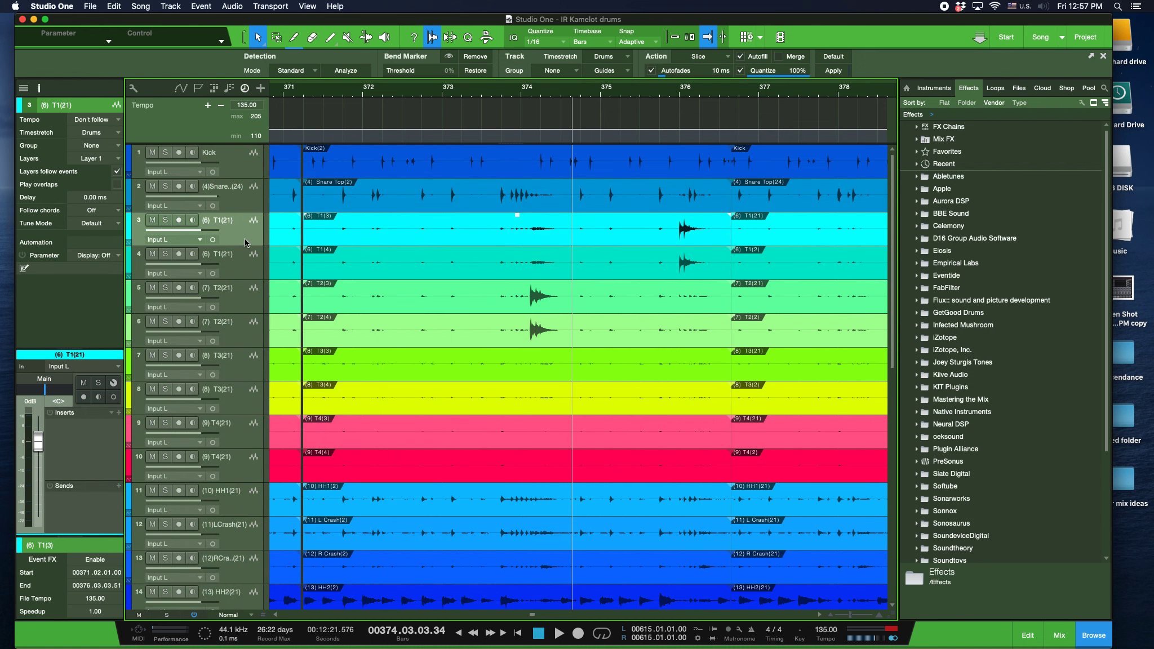
left_click(337, 264)
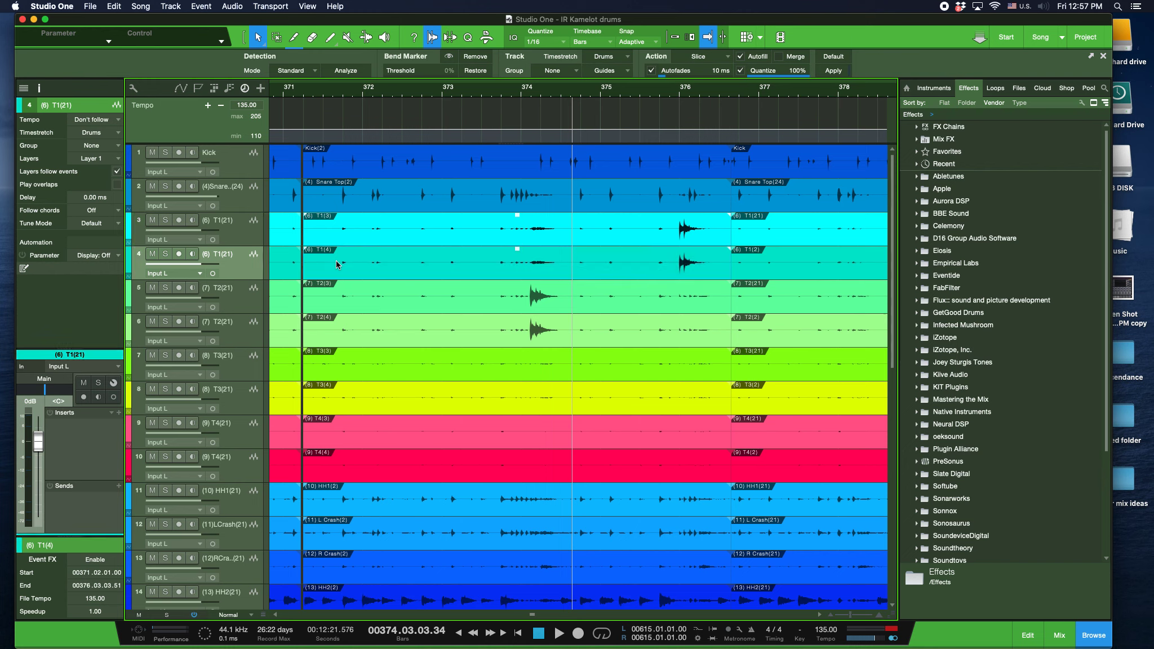
left_click(308, 228)
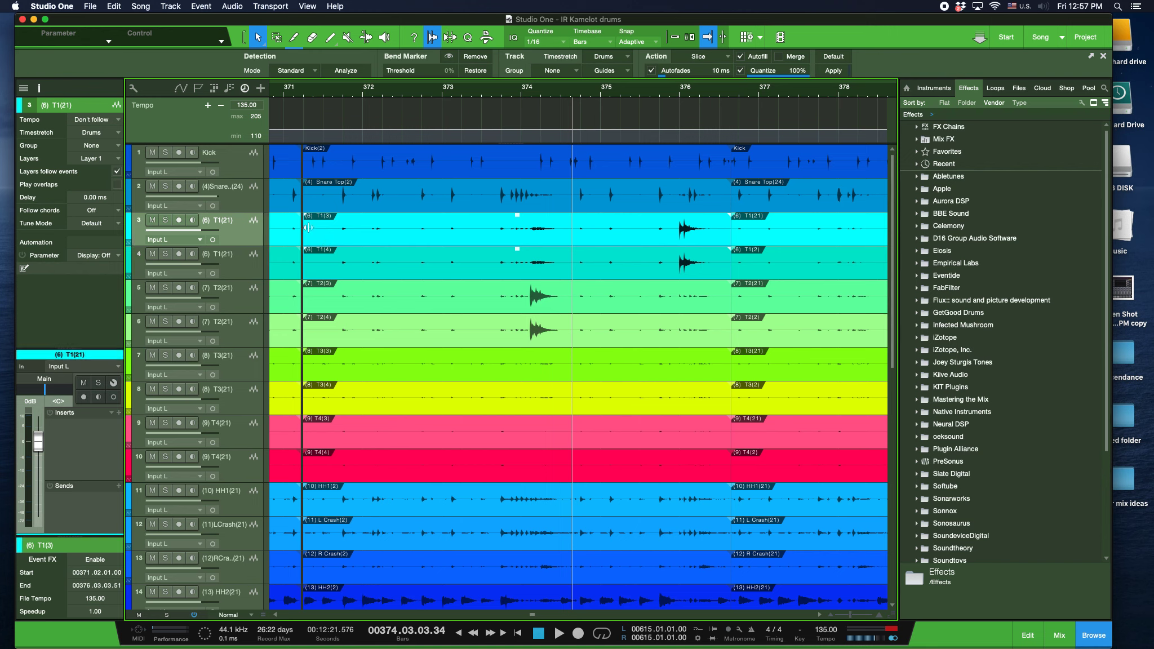
left_click_drag(309, 228, 681, 243)
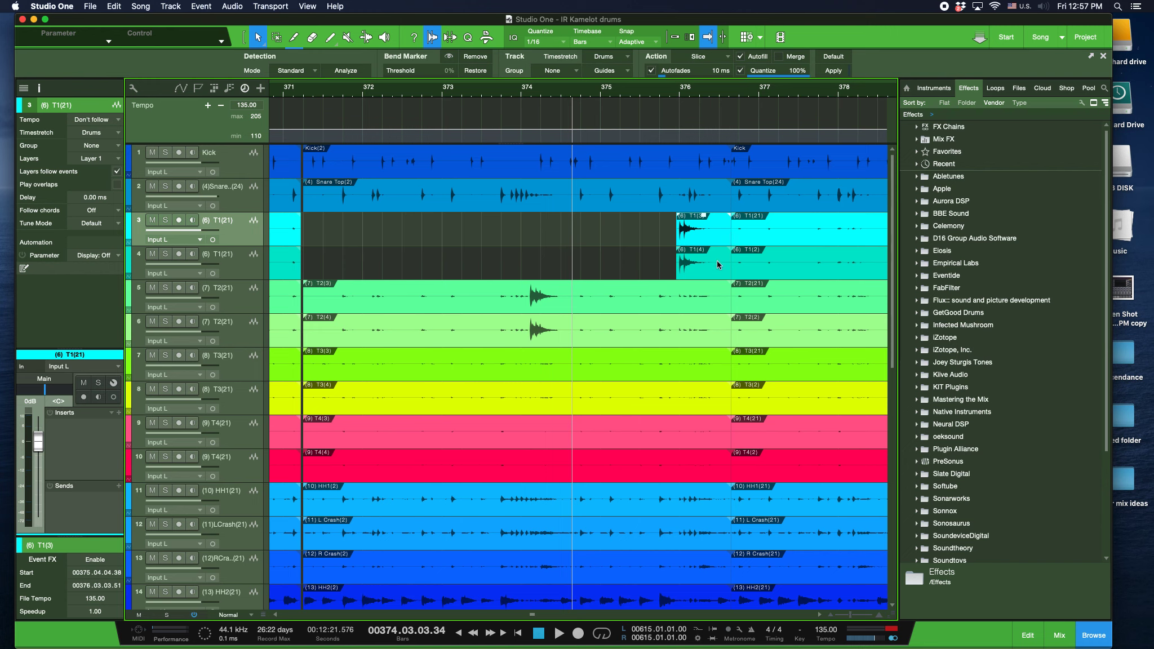
left_click_drag(730, 234, 701, 228)
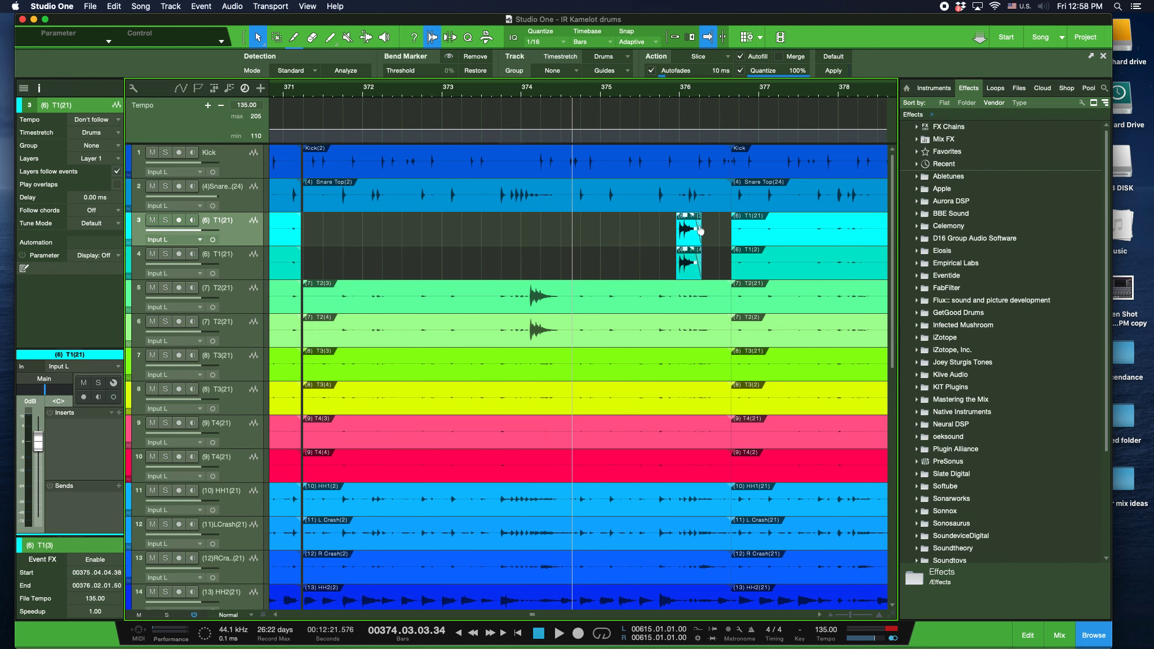
Trim both merged T2 events around the tom hit just after bar 374, and delete the merged T3 and T4 events.
left_click(314, 297)
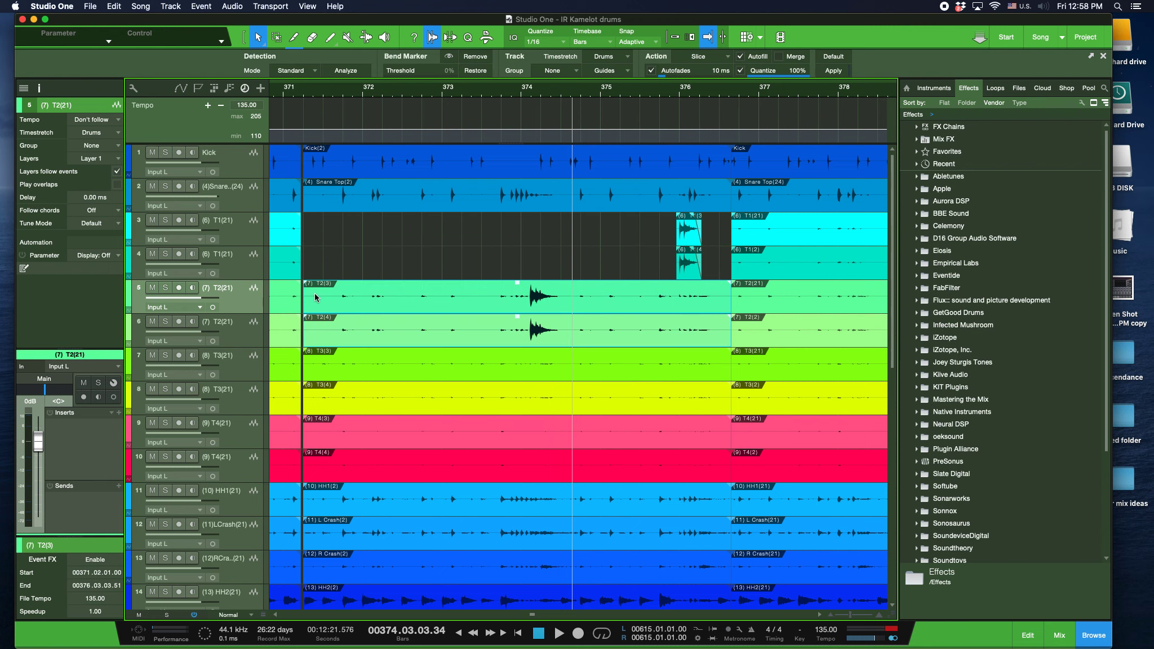
left_click_drag(305, 292, 526, 305)
left_click_drag(727, 290, 564, 303)
left_click_drag(347, 332, 341, 462)
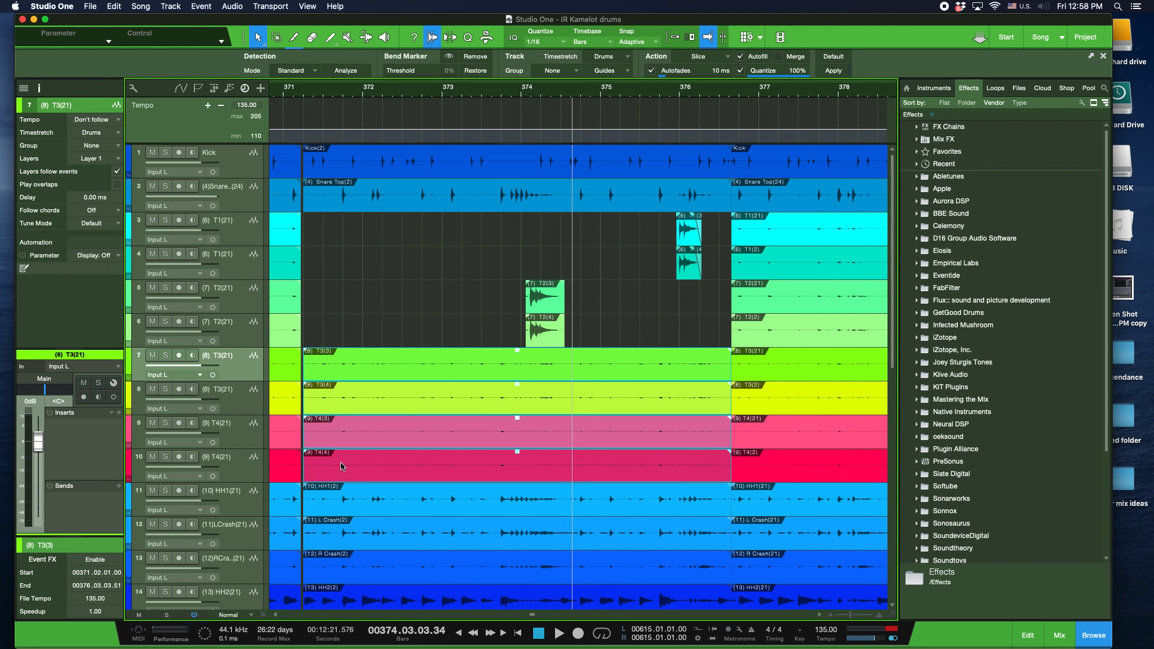
key("Delete")
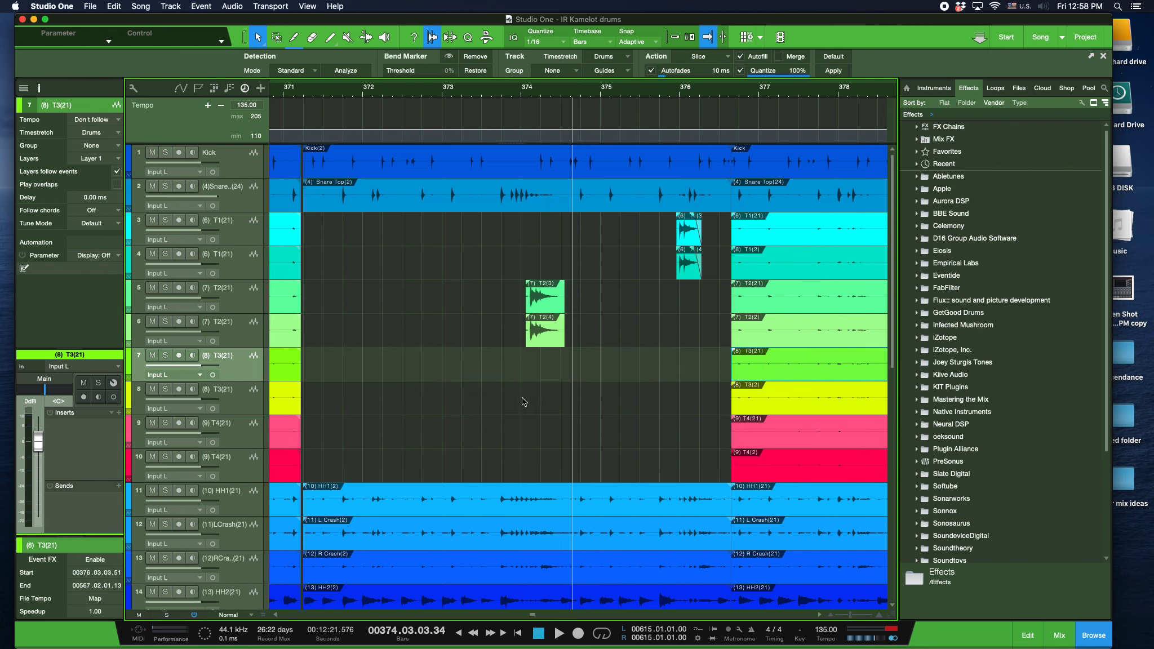
Tighten both T2 events around the tom hit so they run from 374.01.02.60 to 374.02.04.15.
left_click(527, 93)
left_click_drag(850, 615, 855, 621)
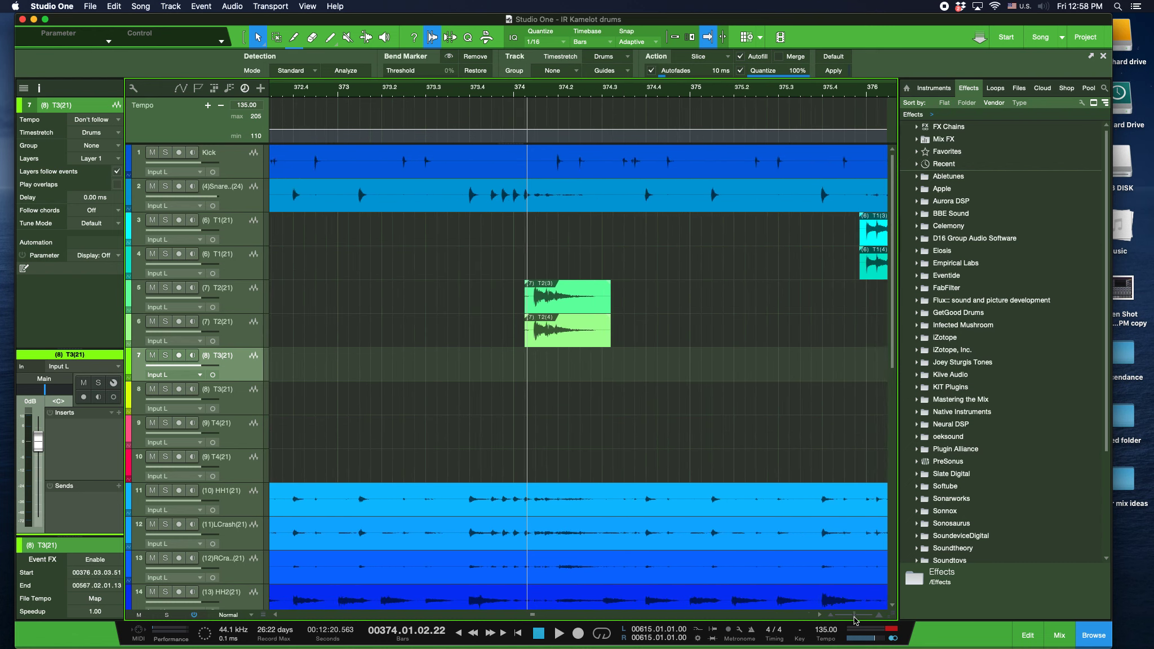
left_click_drag(501, 281, 533, 343)
left_click_drag(661, 292, 631, 295)
Solo both T2 tracks and play back the trimmed tom hit from just after bar 374.
key("space")
key("space")
left_click(165, 287)
left_click(165, 321)
left_click(530, 92)
key("space")
key("space")
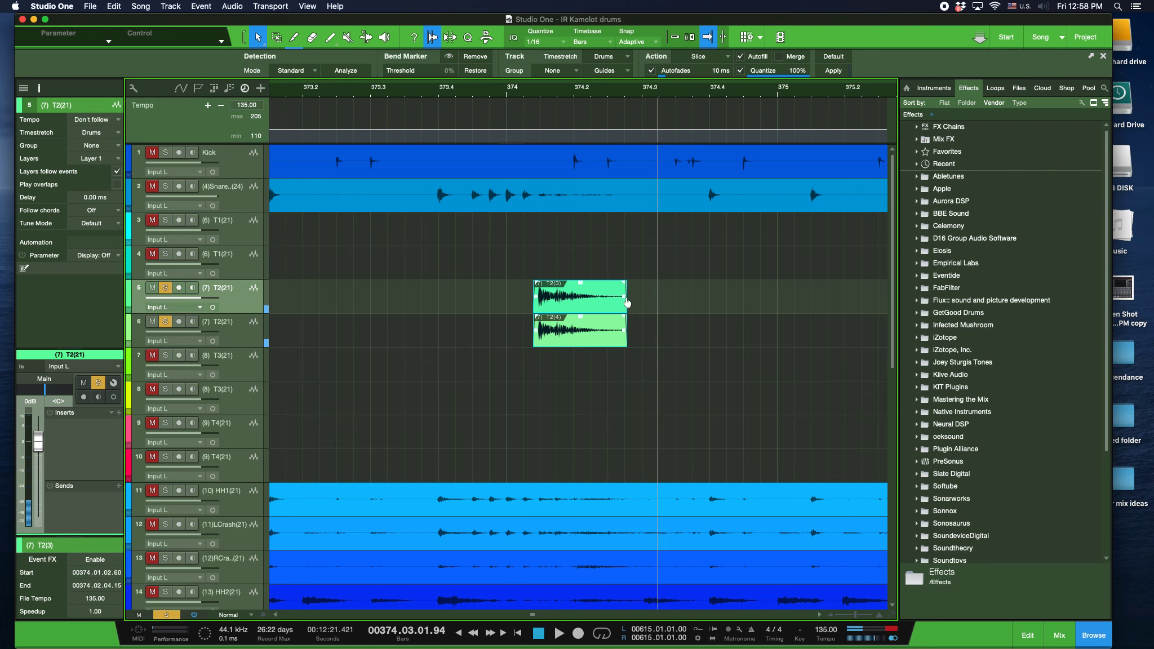
Shorten the tail of both T2 events so they end at 374.02.03.22.
left_click_drag(629, 306, 615, 305)
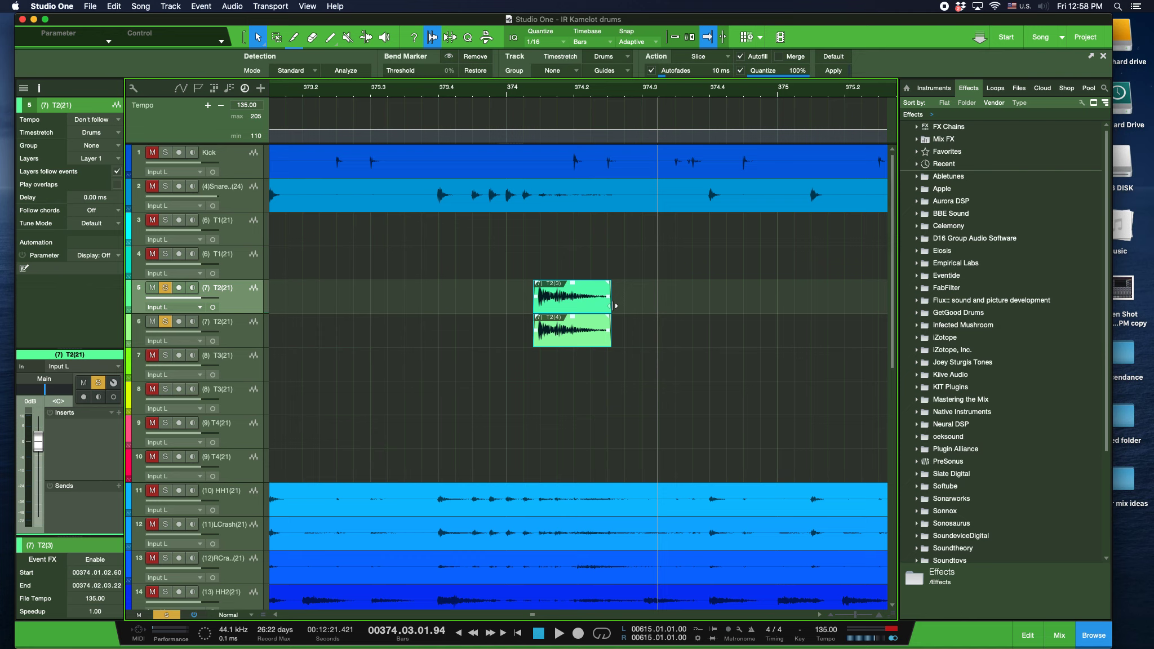
left_click(509, 383)
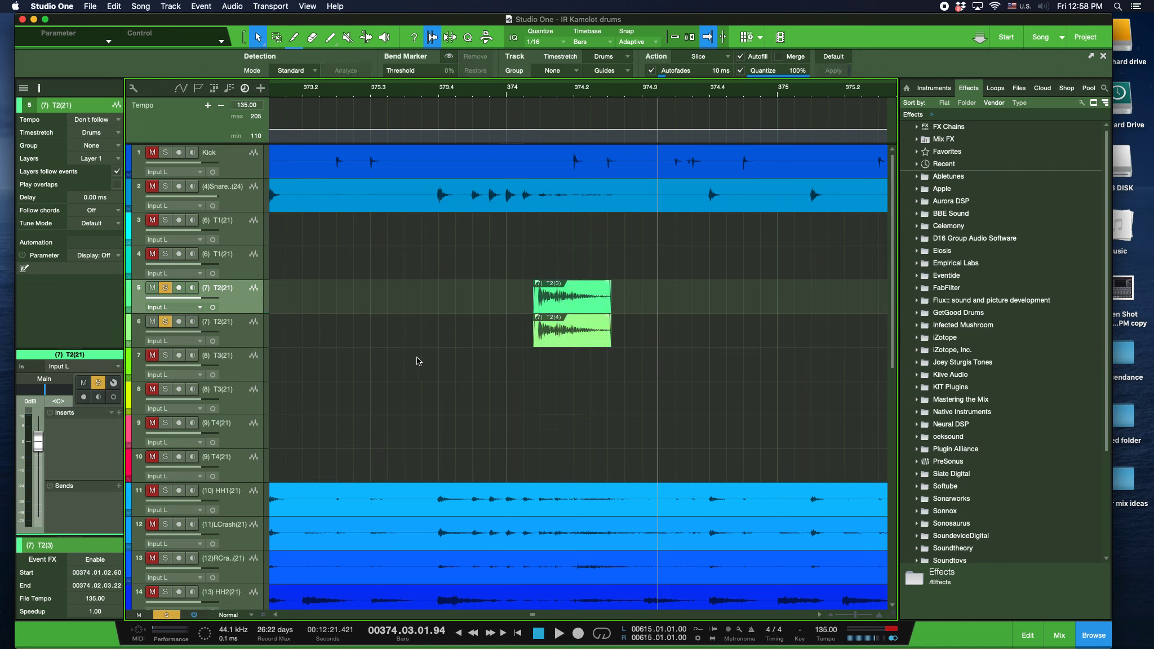
double_click(558, 340)
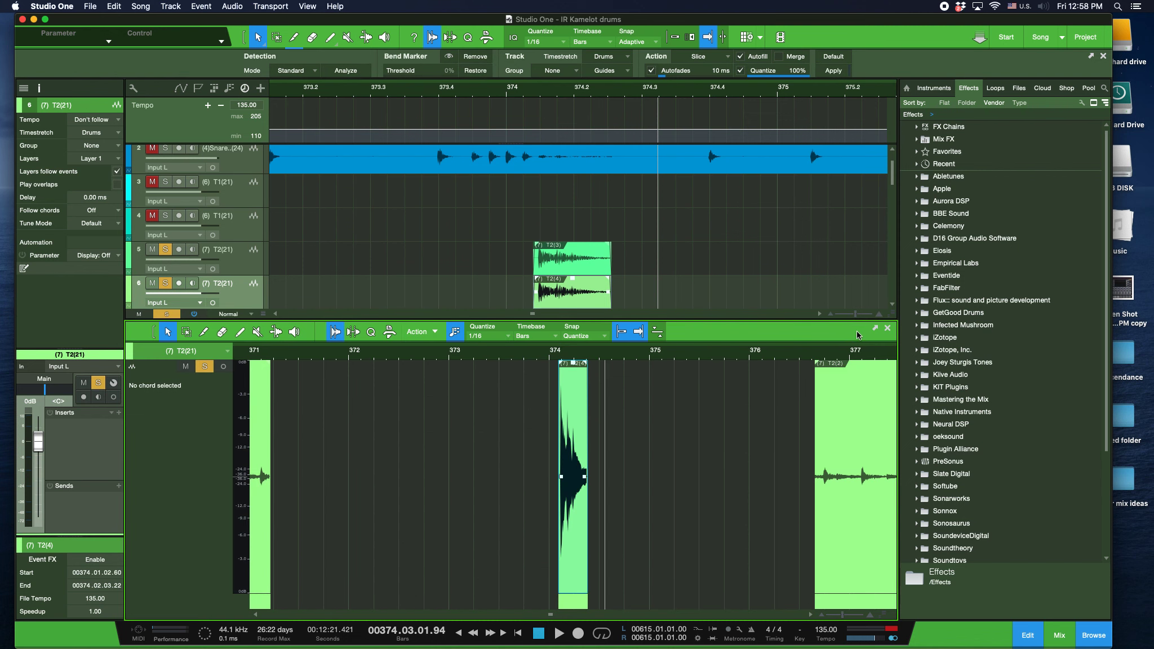
left_click(887, 329)
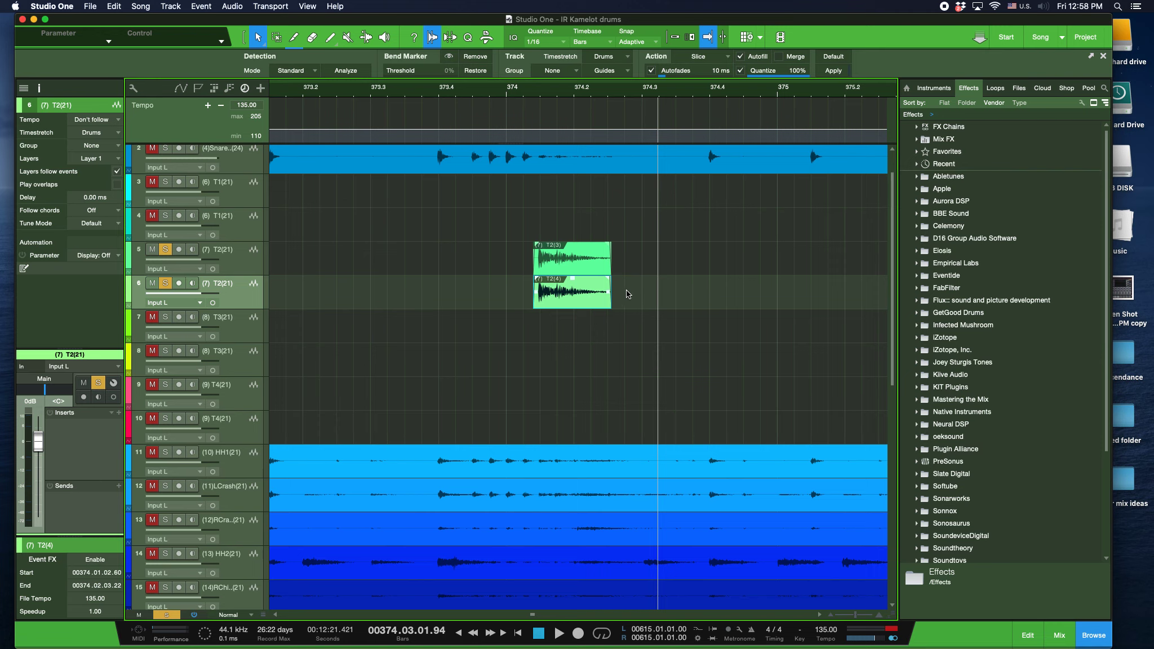
Shorten the second T2 track's event to end at 374.01.04.96 and insert FabFilter Pro-Q 3 on that track.
left_click_drag(615, 287, 573, 290)
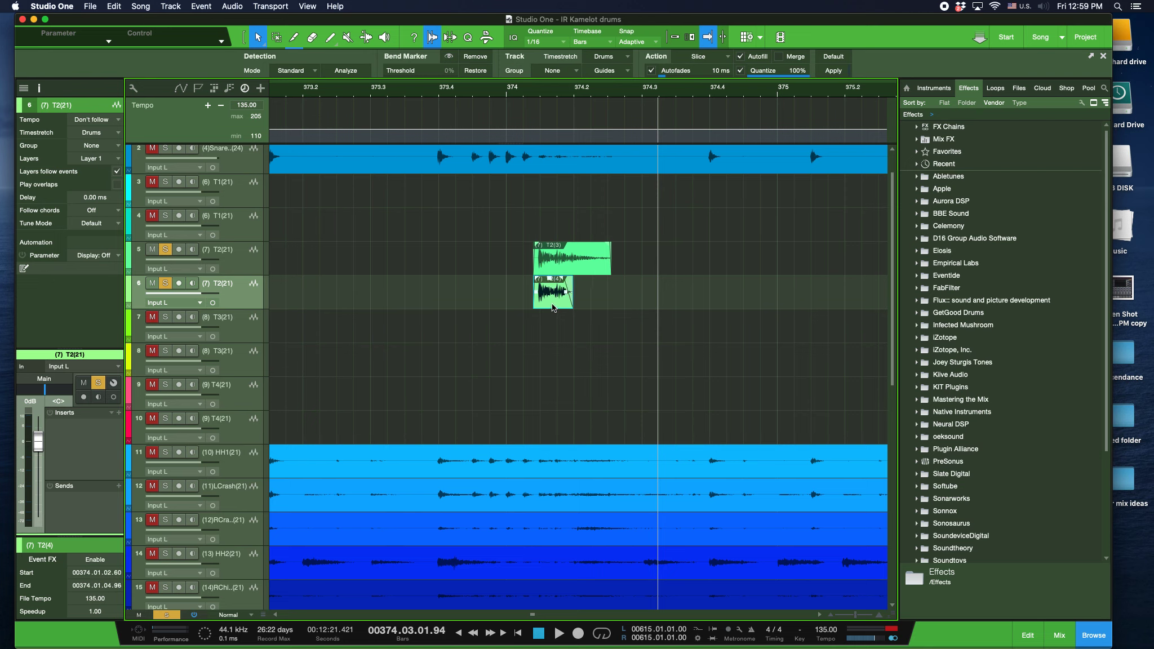
left_click(1059, 637)
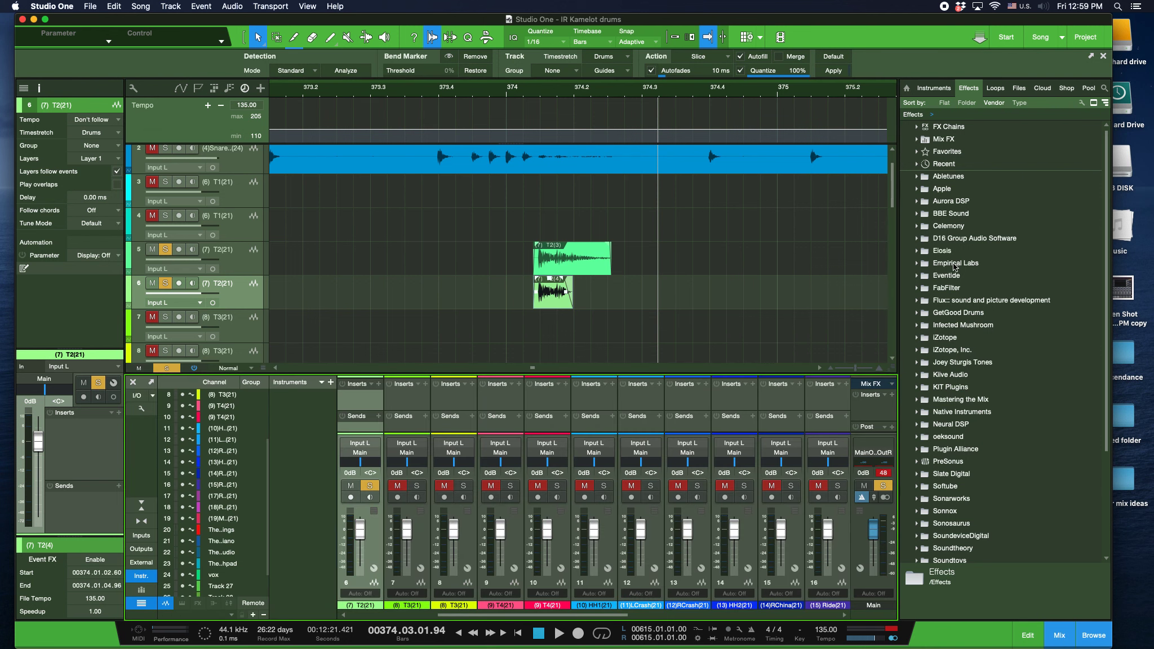
left_click(942, 288)
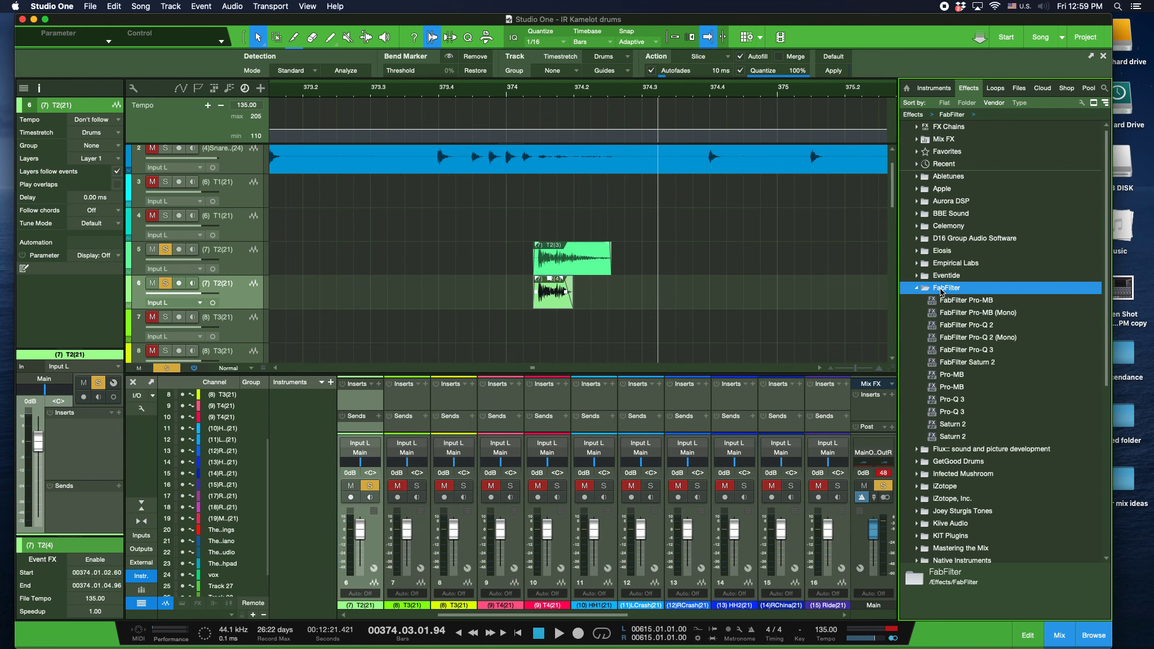
left_click_drag(978, 354, 168, 302)
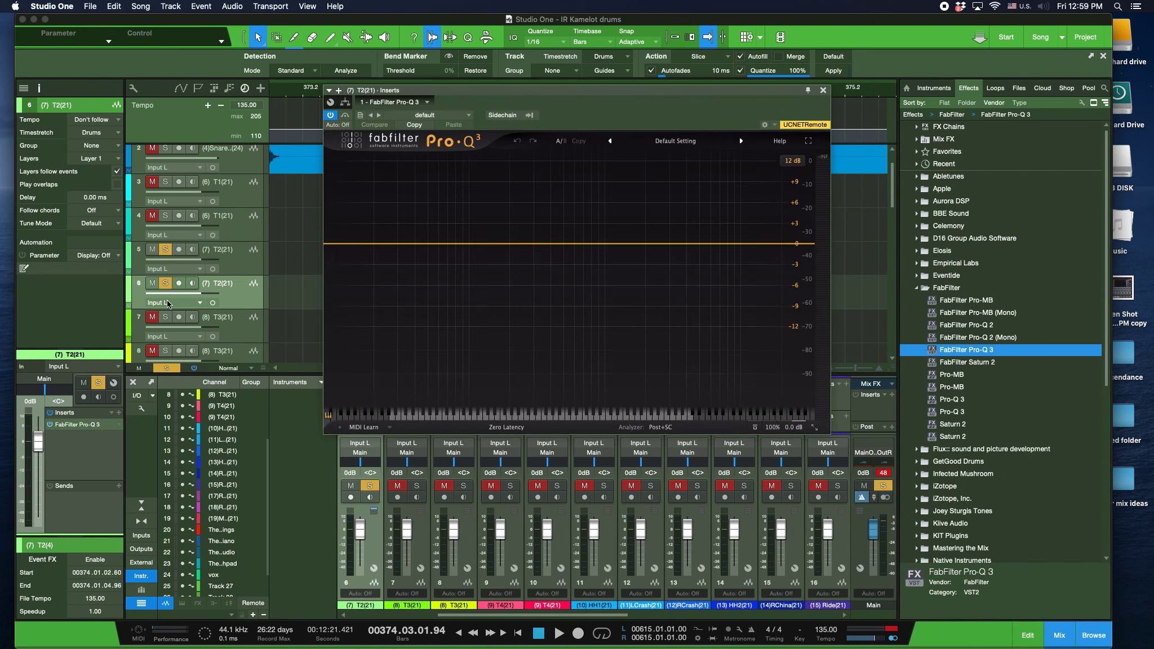
left_click(822, 92)
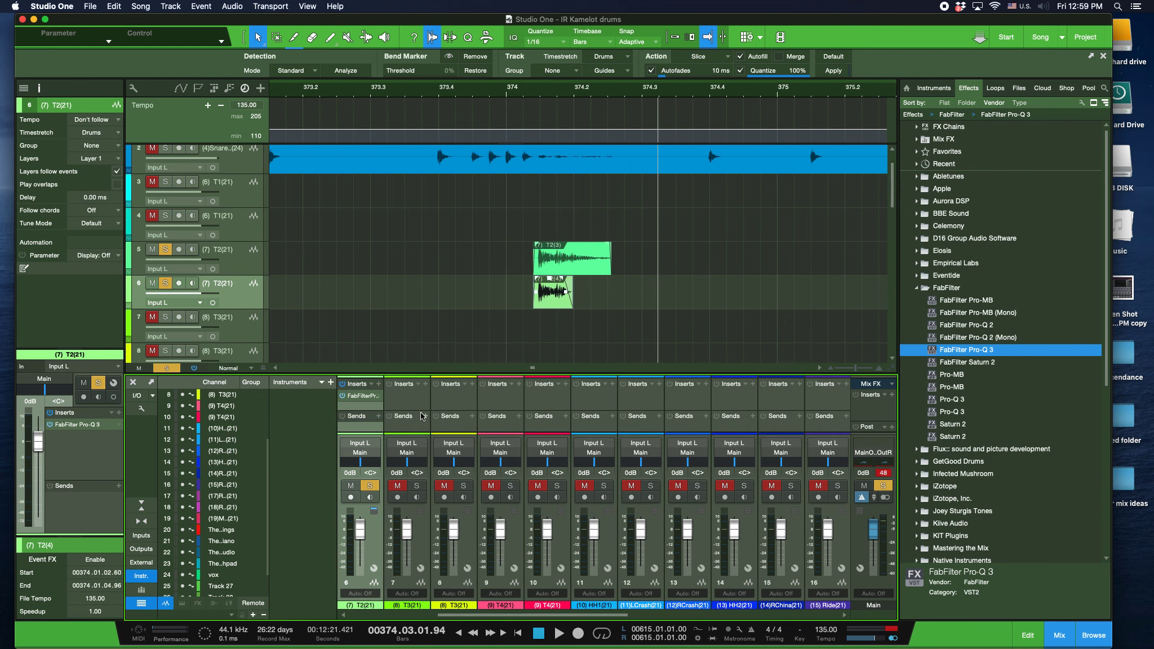
Copy the FabFilter Pro-Q 3 insert from the second T2 channel to the first T3 channel.
left_click_drag(370, 399, 400, 410)
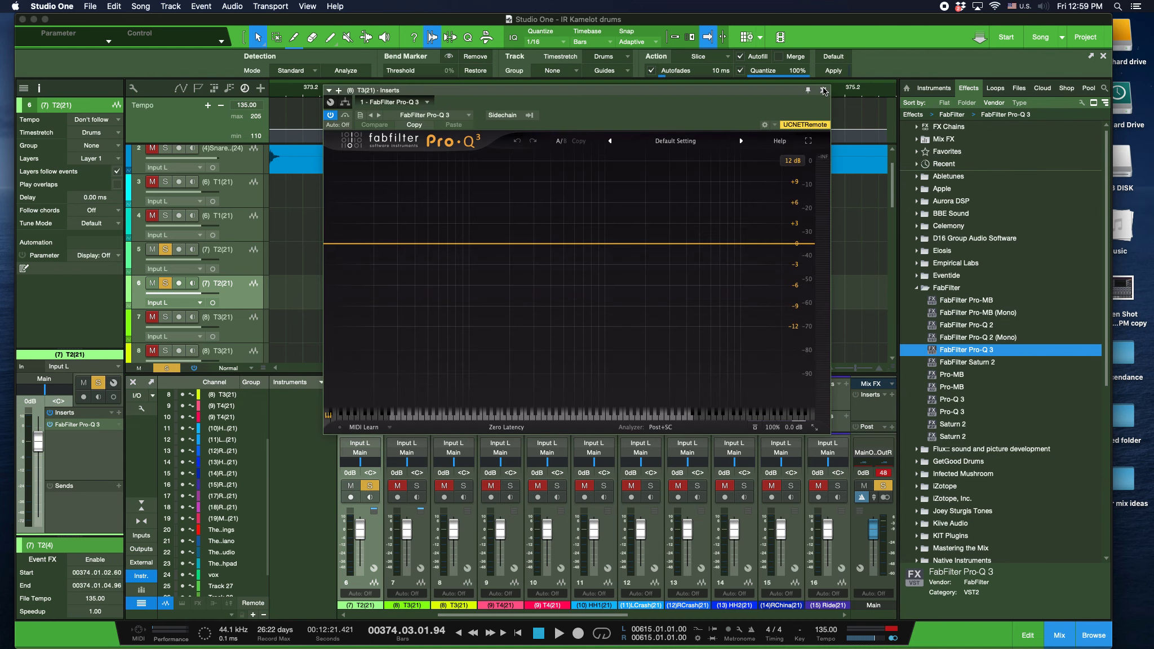
left_click(823, 91)
Take the second T2 track out of solo and loop playback from 374.01.01.47 to 374.03.01.28 around the tom hit.
left_click(166, 285)
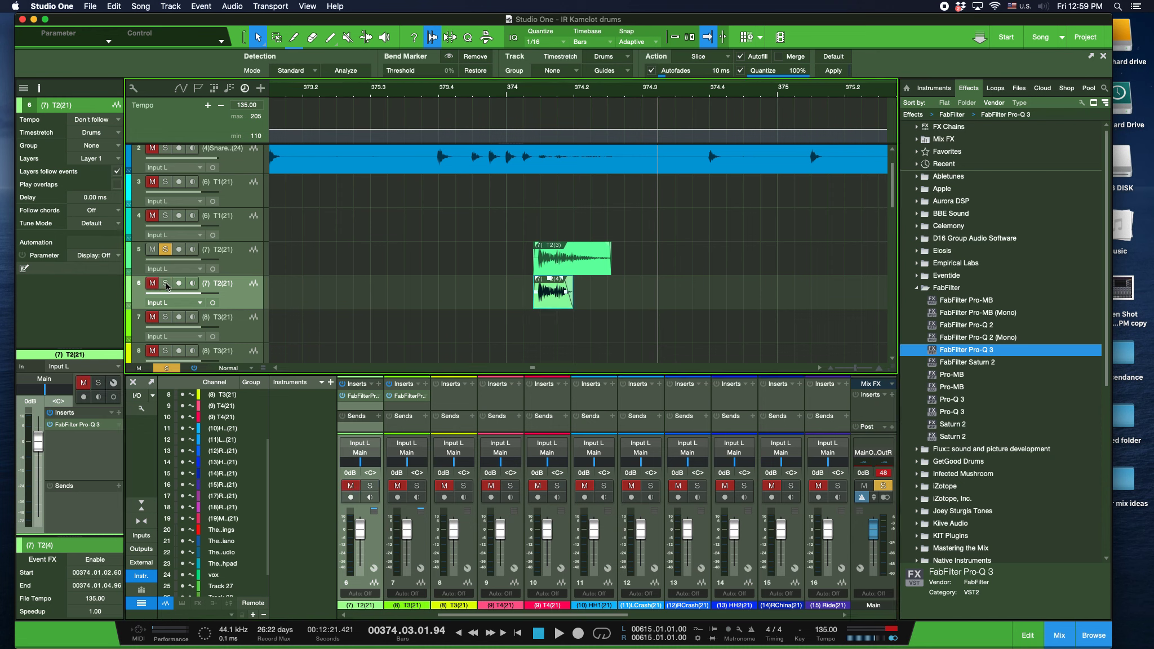
left_click_drag(515, 82, 642, 83)
right_click(583, 96)
left_click(586, 97)
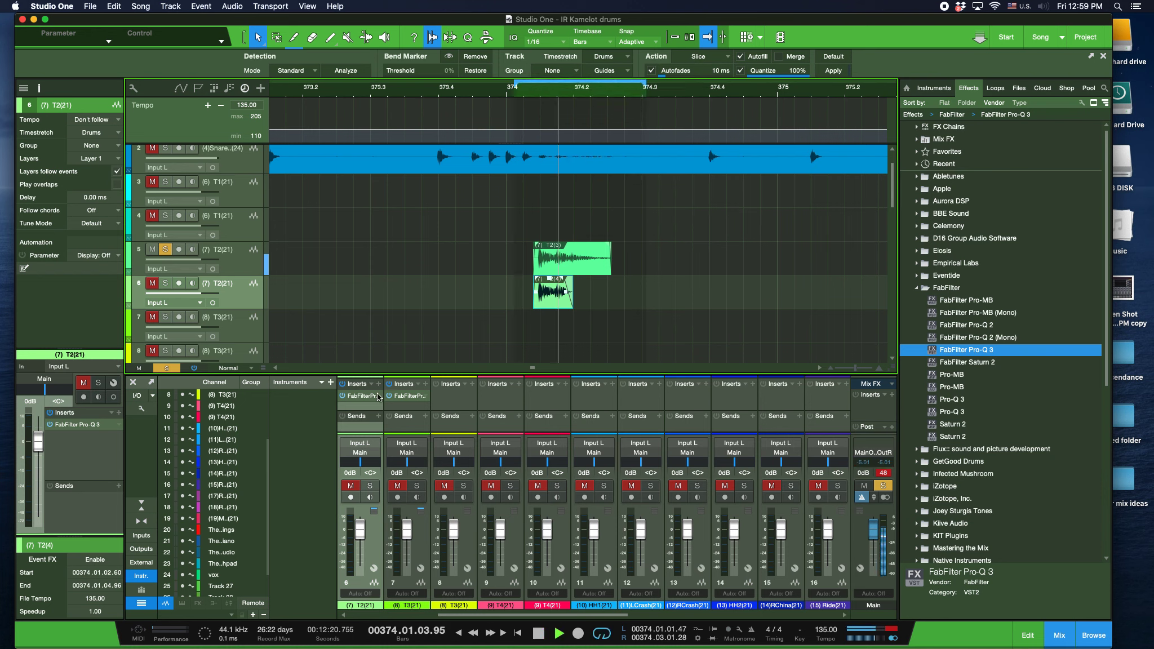
Copy FabFilter Pro-Q 3 onto the first T2 channel and add a low cut band at about 90 Hz.
left_click(239, 267)
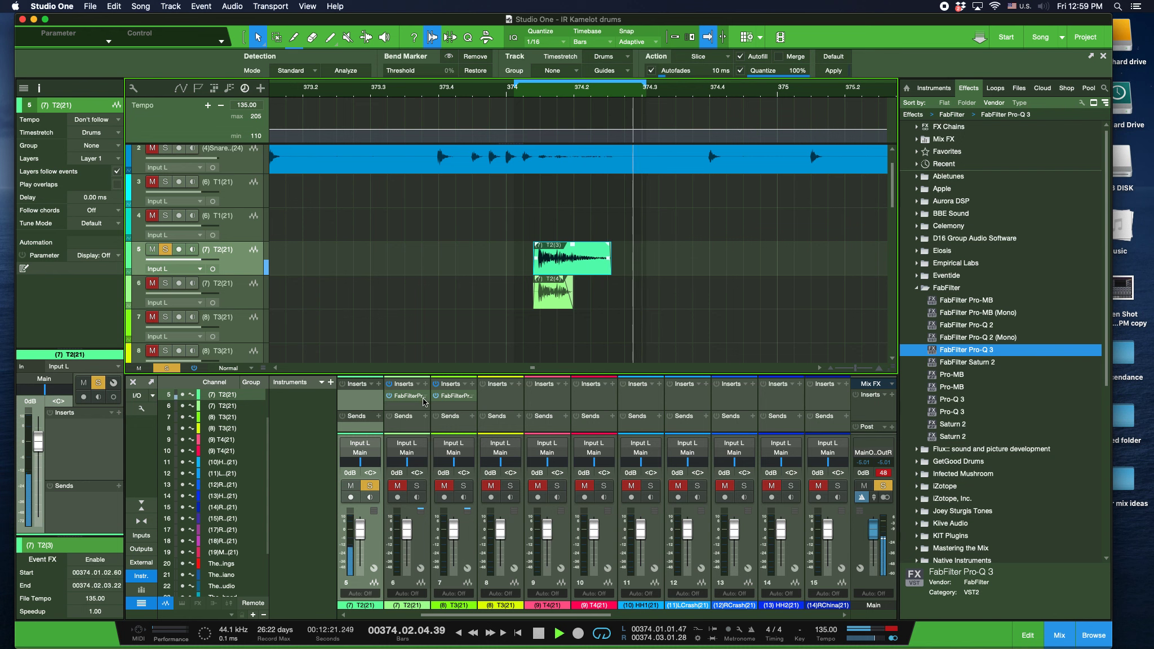
left_click_drag(402, 396, 362, 404)
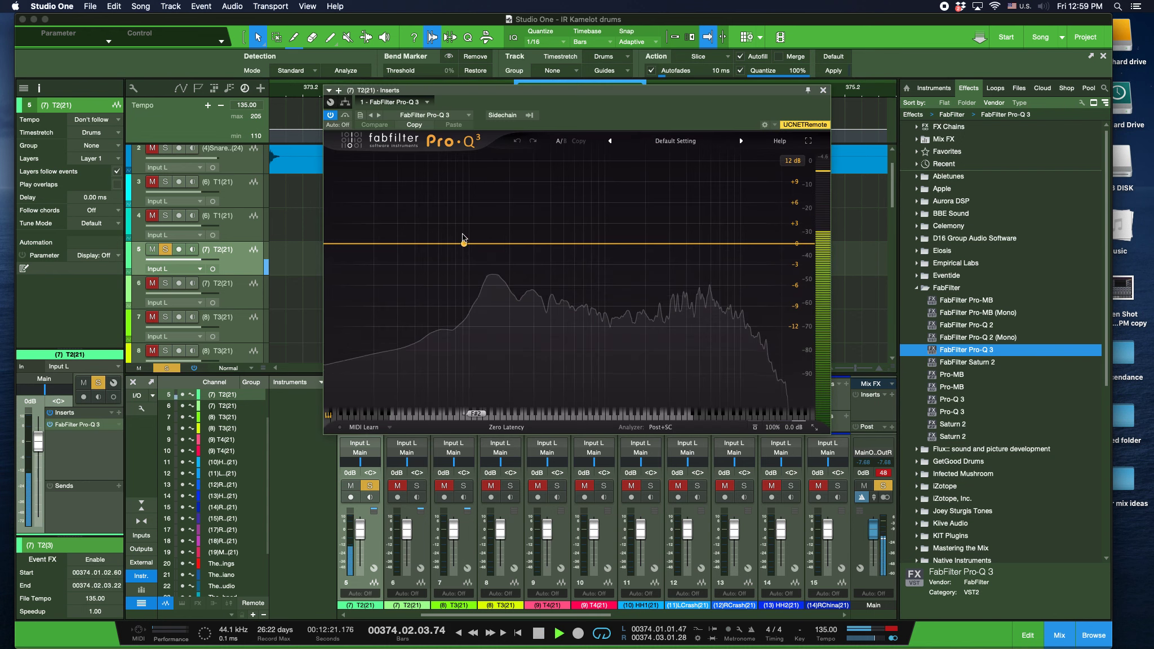
left_click_drag(462, 243, 462, 221)
right_click(462, 221)
mouse_move(486, 270)
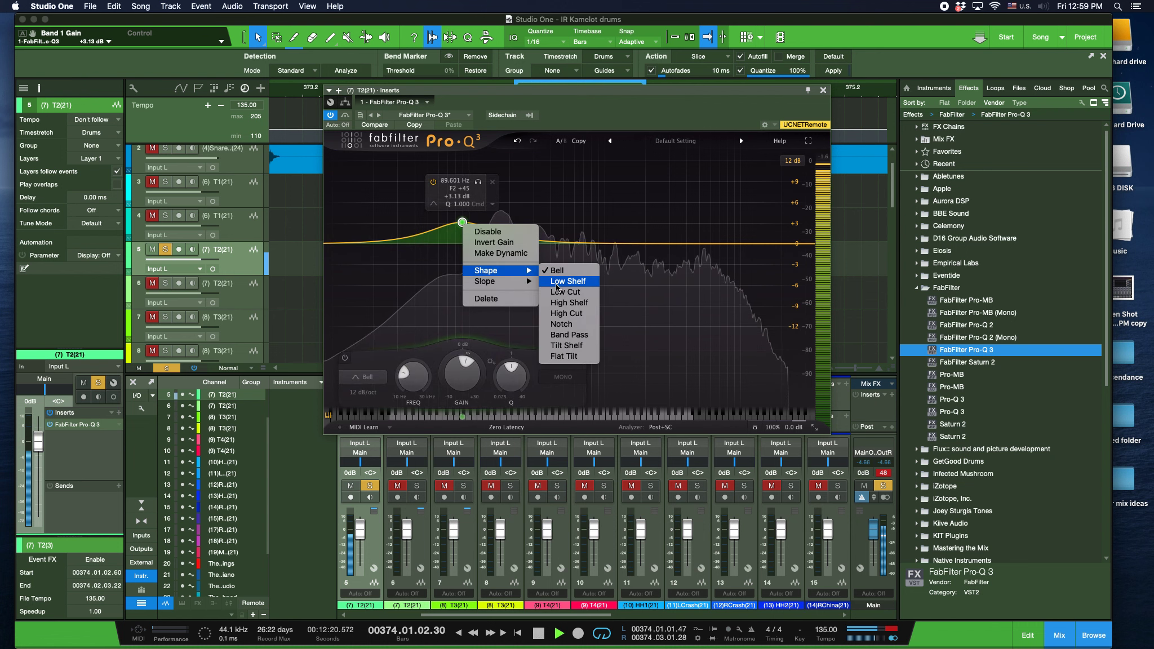
left_click(565, 292)
left_click_drag(462, 244, 464, 241)
Cut the first T2's mids with two bell bands, the upper about -4 dB at 1460 Hz, and add a +4.7 dB high shelf near 5080 Hz.
left_click_drag(600, 246, 577, 297)
mouse_move(630, 263)
left_mouse_down()
mouse_move(626, 250)
mouse_move(627, 270)
left_mouse_up()
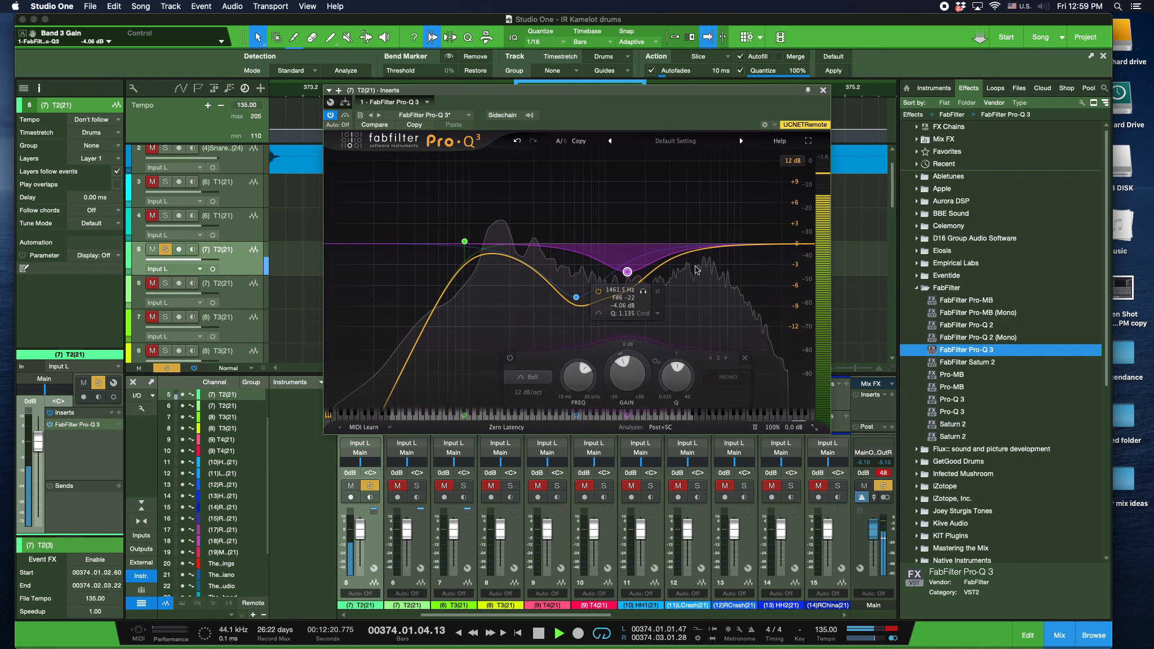
left_click_drag(709, 252, 708, 238)
right_click(709, 244)
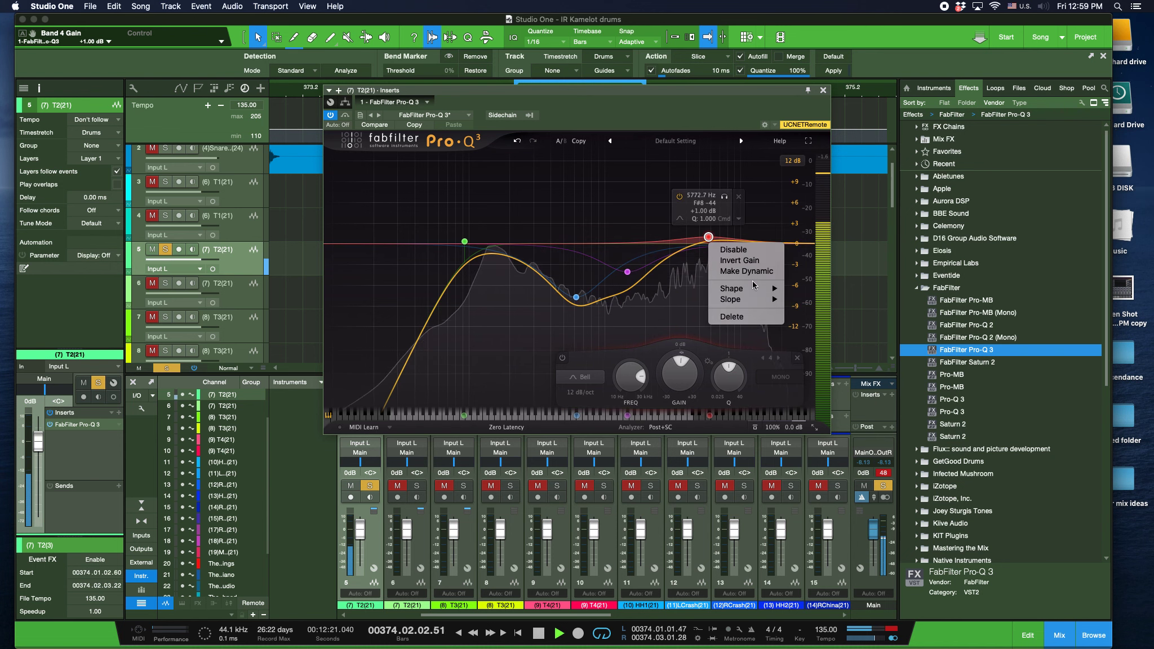
mouse_move(770, 290)
left_click(815, 320)
left_click_drag(708, 237, 702, 217)
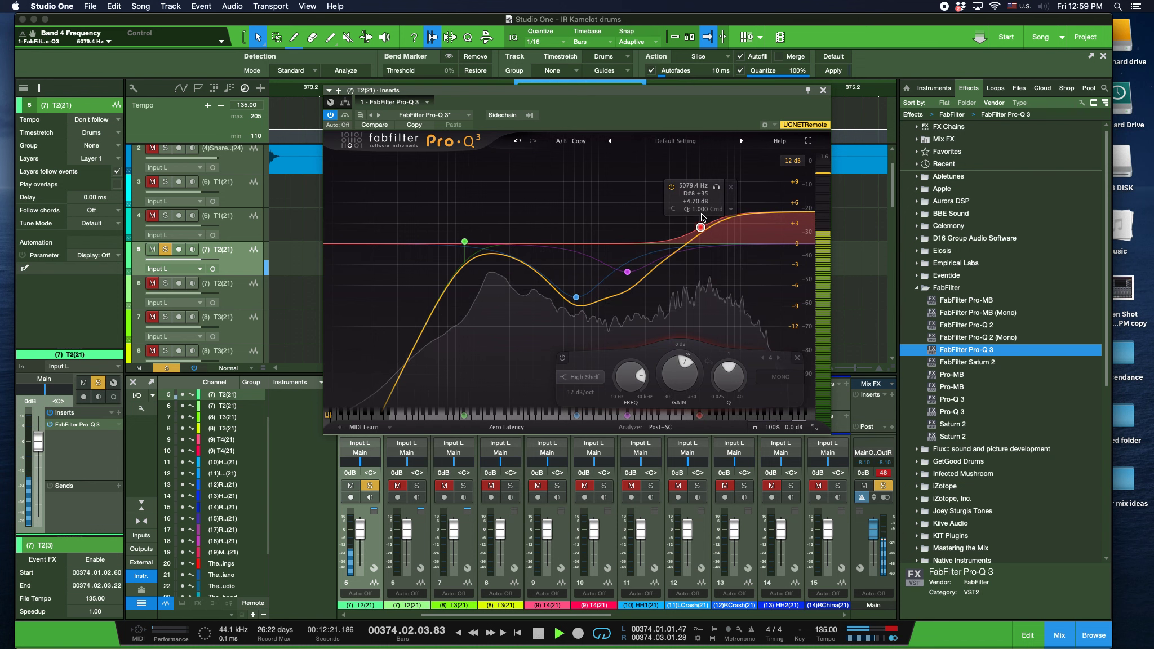
left_click(823, 92)
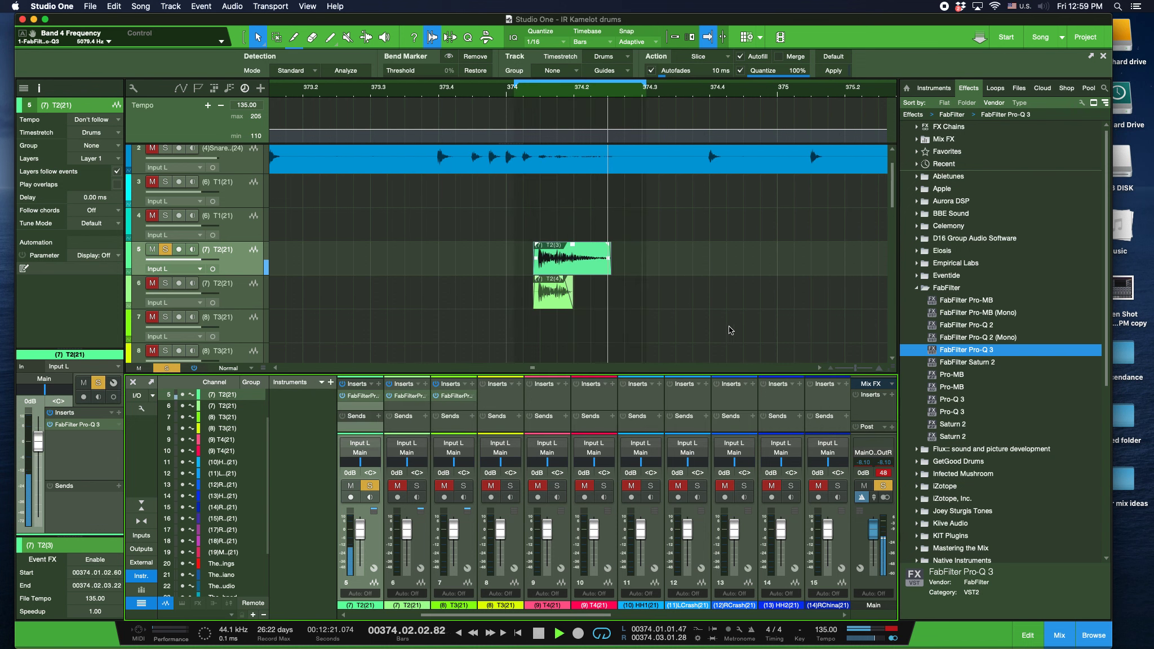
Solo the second T2 channel instead of the first and add a low cut band at about 114 Hz in its Pro-Q 3.
left_click(372, 487)
left_click(418, 486)
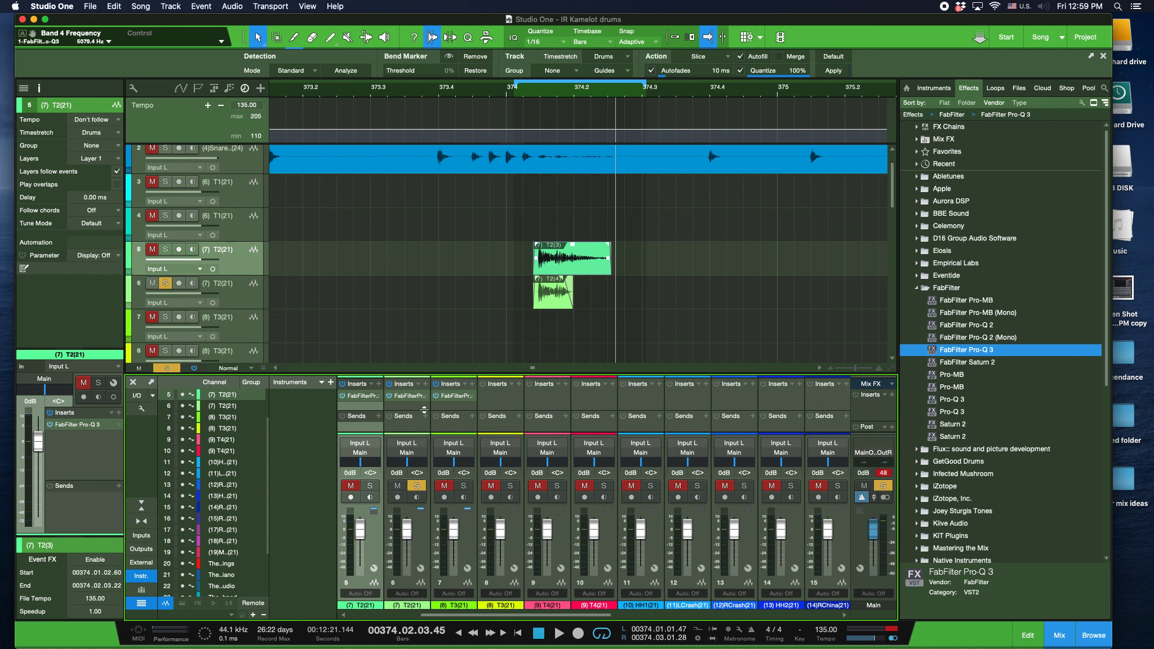
right_click(428, 396)
left_click(428, 406)
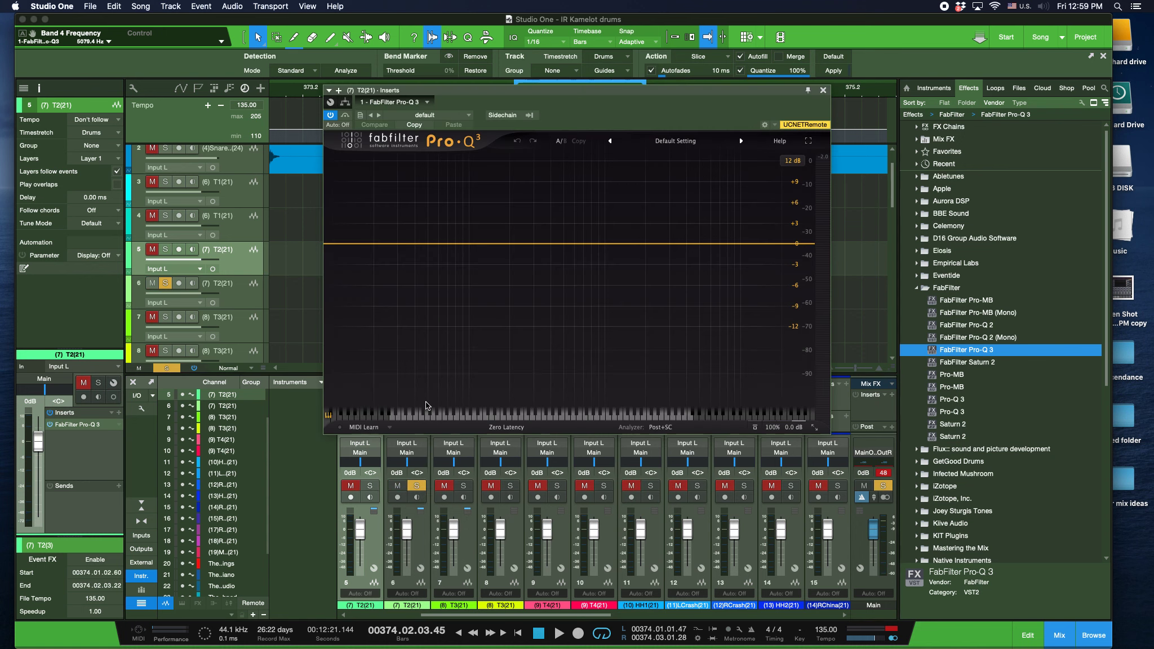
left_click_drag(478, 244, 476, 236)
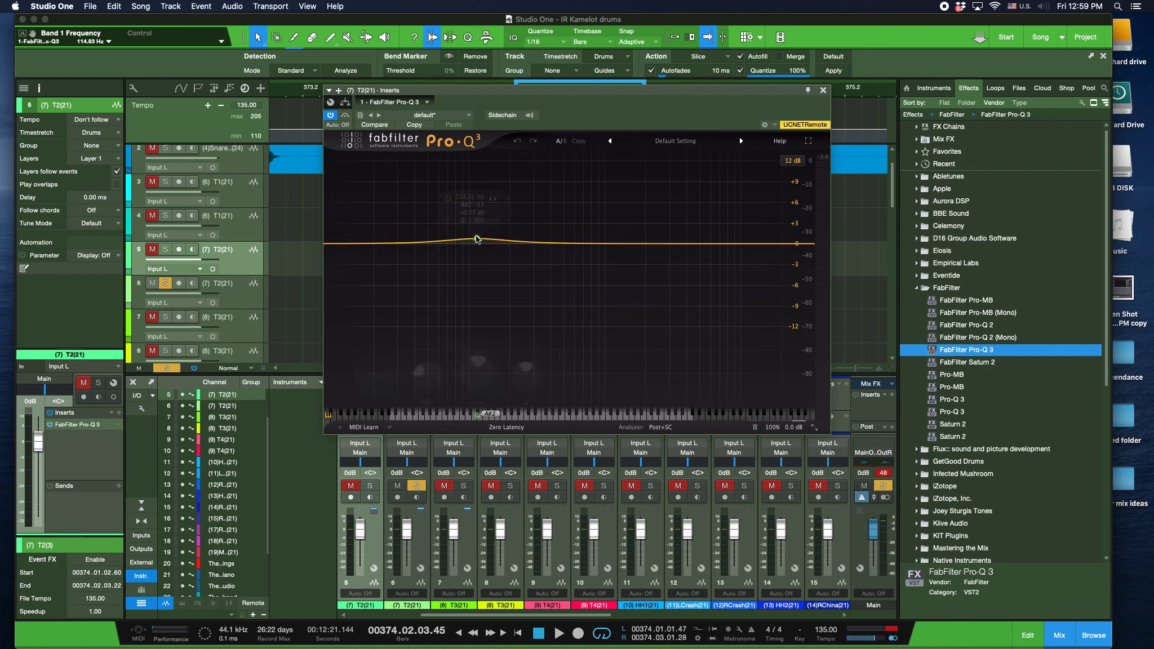
right_click(476, 236)
mouse_move(508, 286)
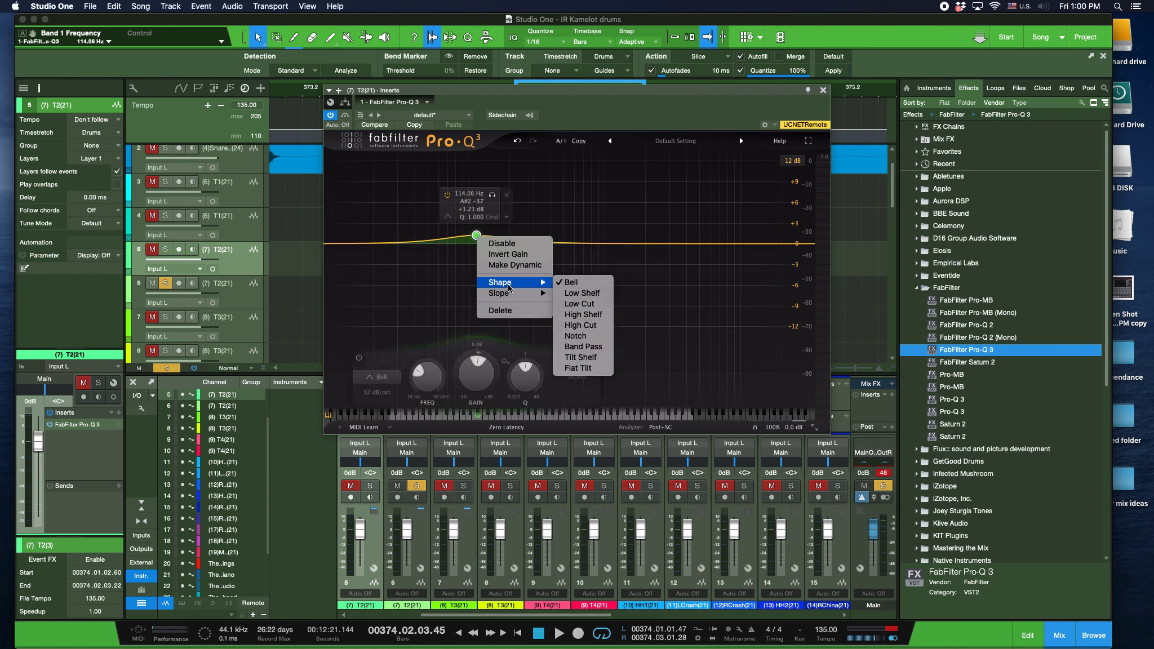
left_click(584, 305)
Raise the second T2's low cut to about 2295 Hz and add a boosting high shelf at about 4850 Hz.
left_click_drag(478, 244, 707, 223)
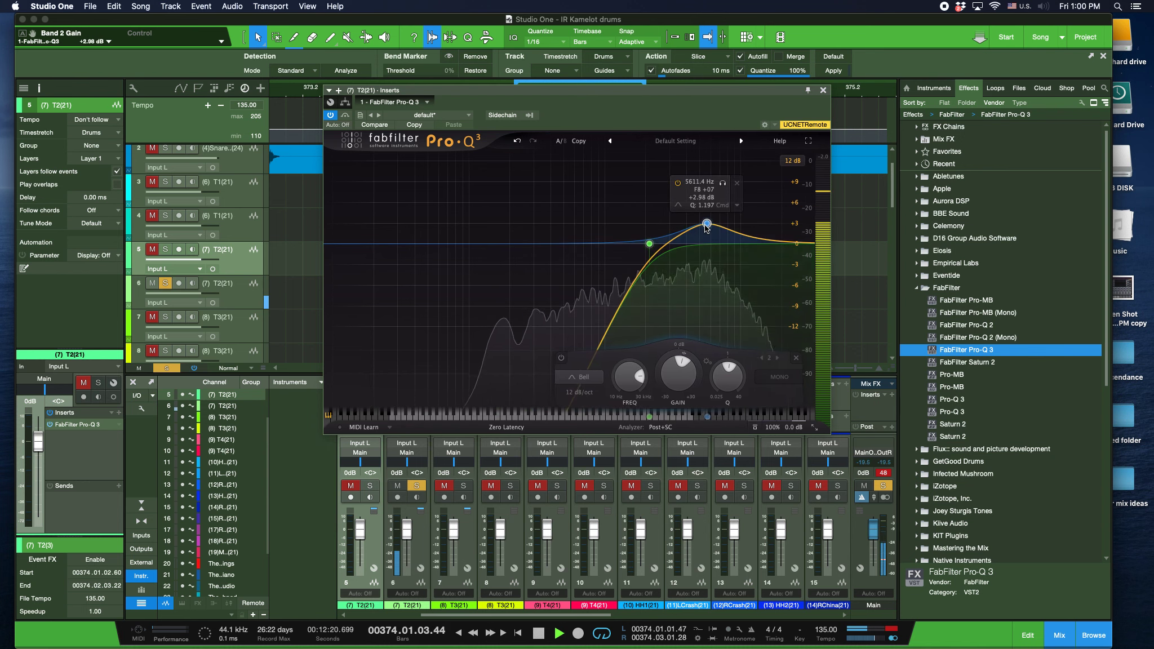
right_click(707, 224)
mouse_move(775, 275)
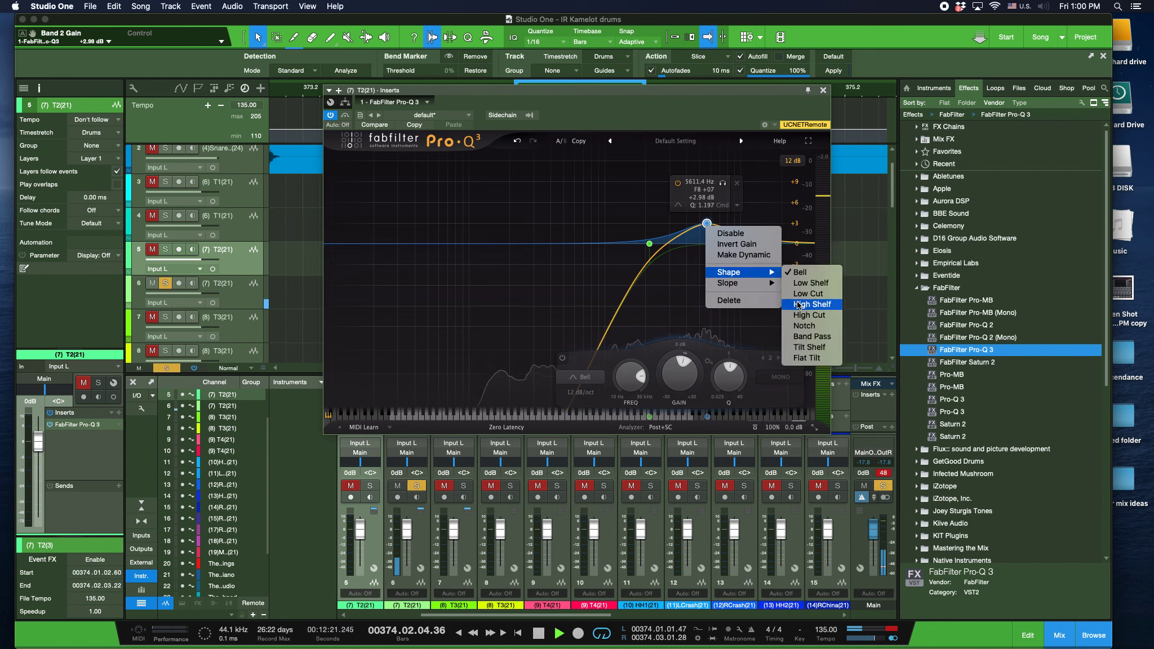
left_click(812, 304)
left_click_drag(707, 232, 697, 208)
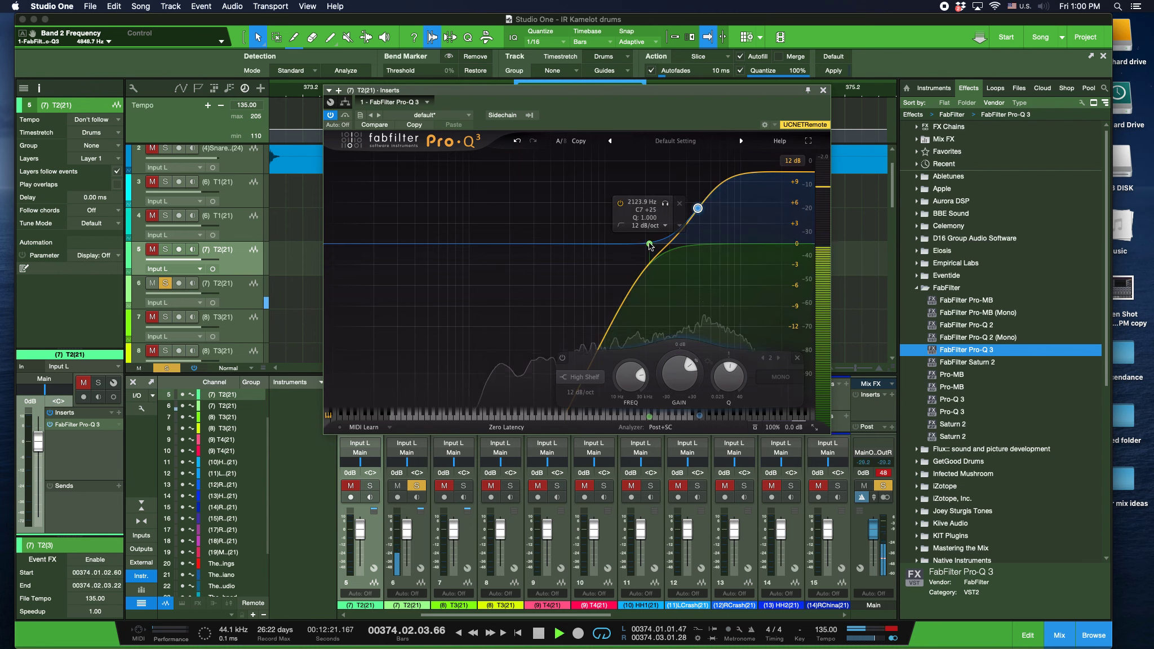
left_click_drag(648, 244, 654, 244)
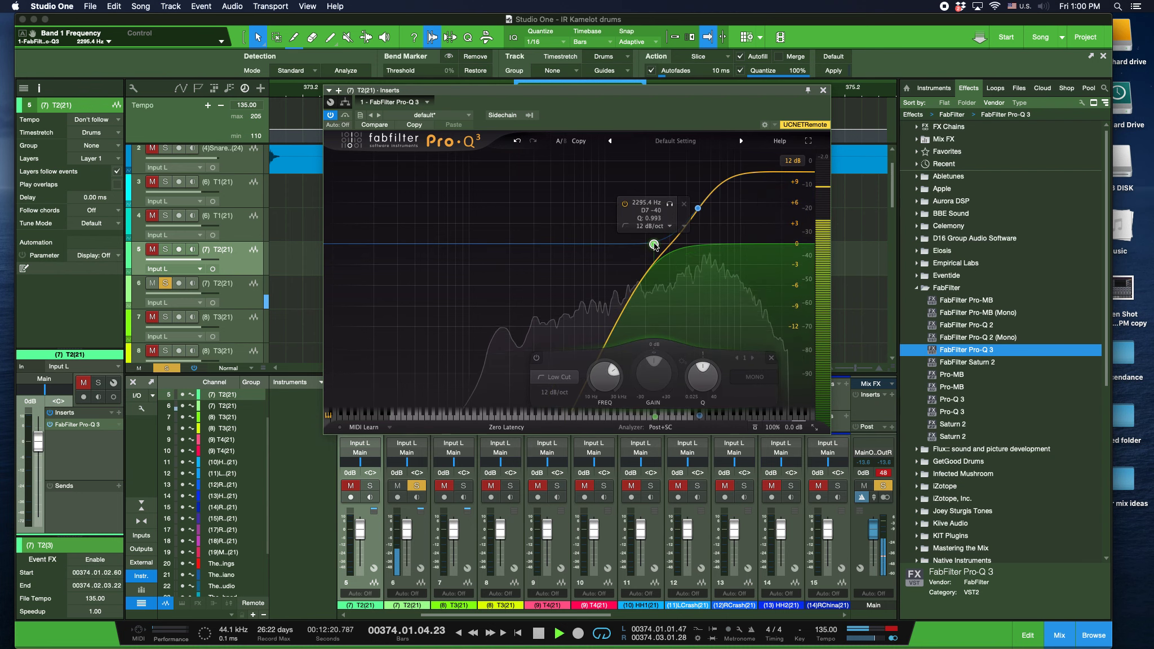
left_click(823, 90)
Solo both T2 channels and balance the second one's volume to +0.7 dB during loop playback.
left_click(416, 486)
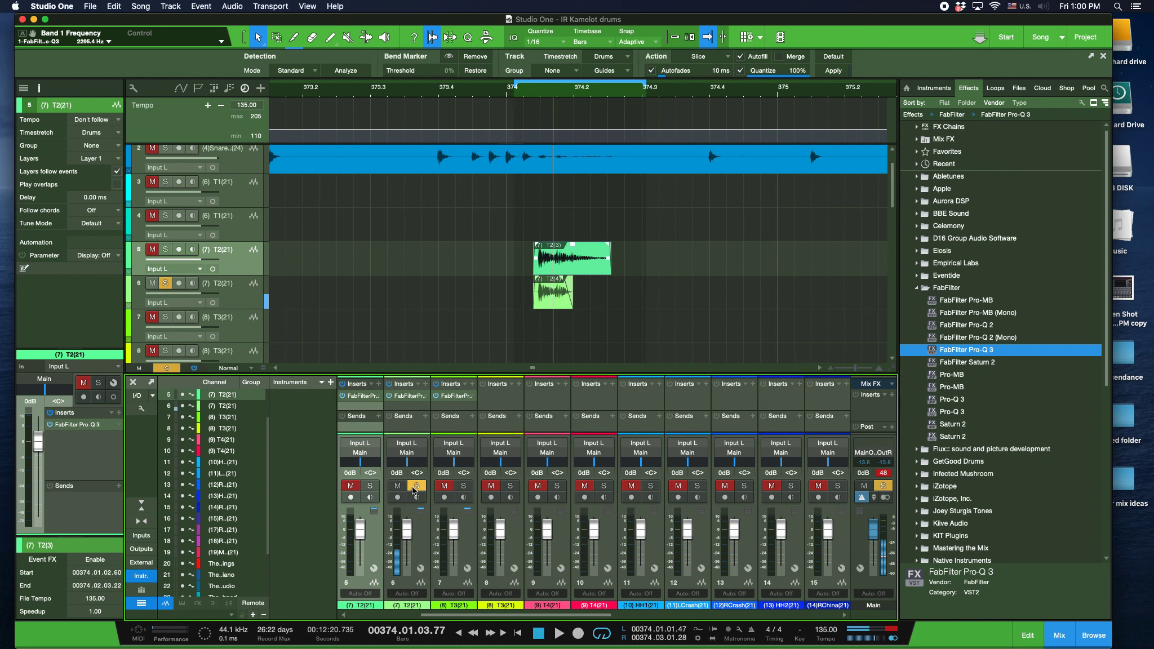
key("space")
left_click(417, 486)
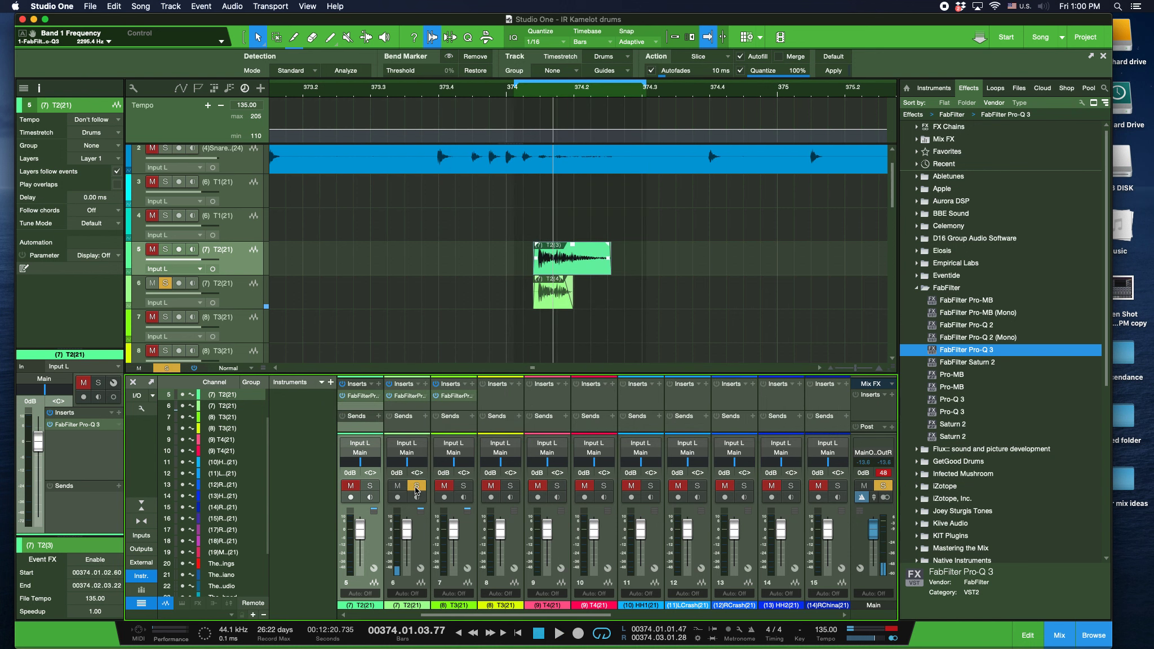
left_click(370, 485)
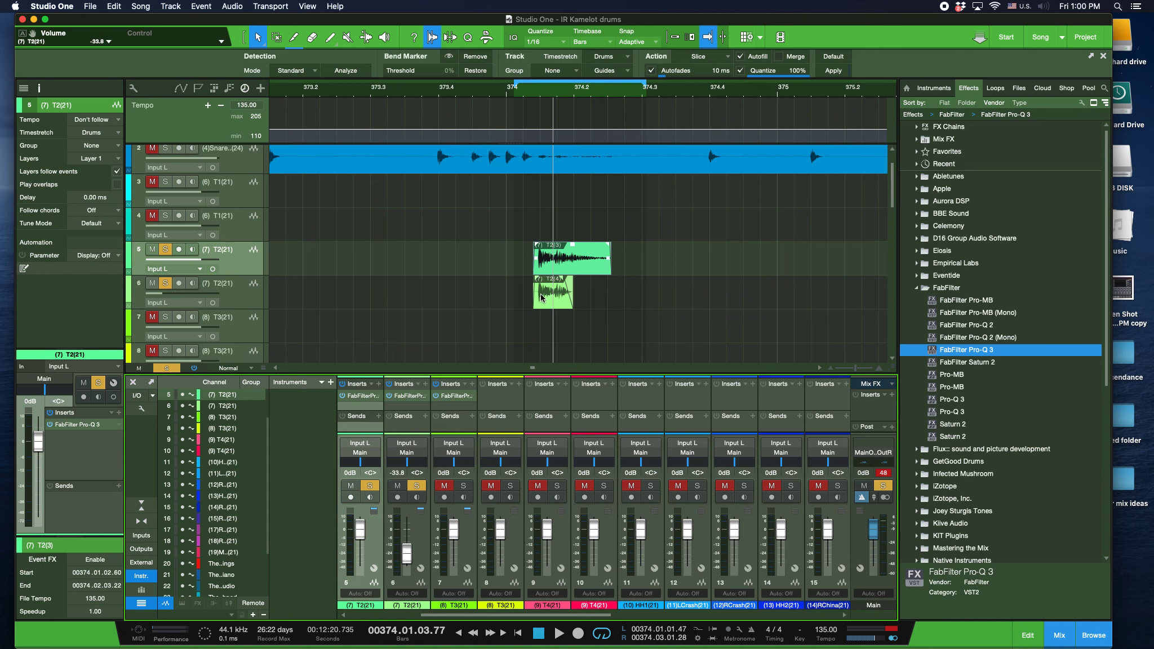
left_click_drag(407, 554, 407, 531)
key("space")
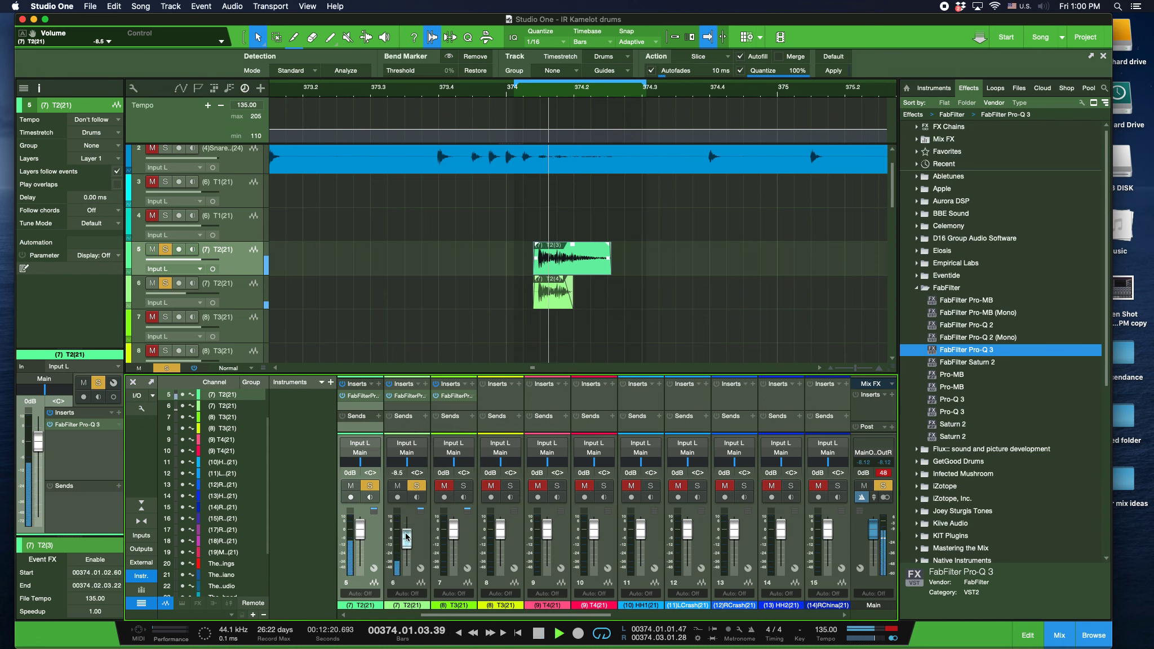
left_click_drag(407, 530, 407, 523)
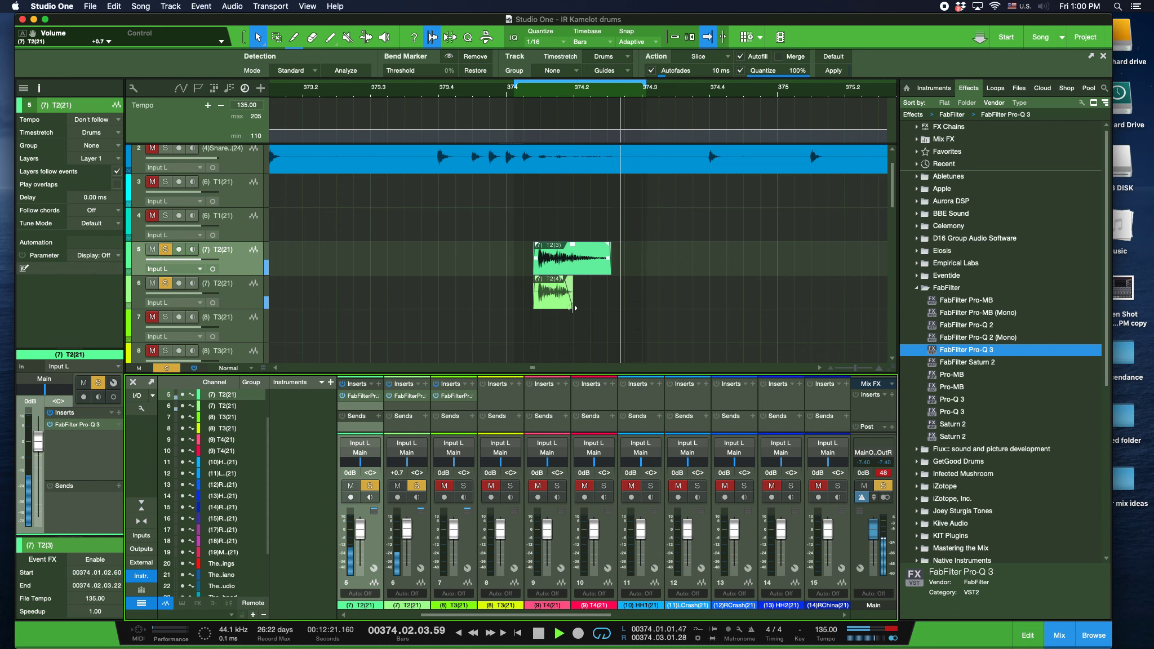
Try a longer tail on the second T2 event and end the first T2 event at 374.02.02.46.
left_click_drag(575, 307, 632, 308)
left_click_drag(610, 265, 596, 266)
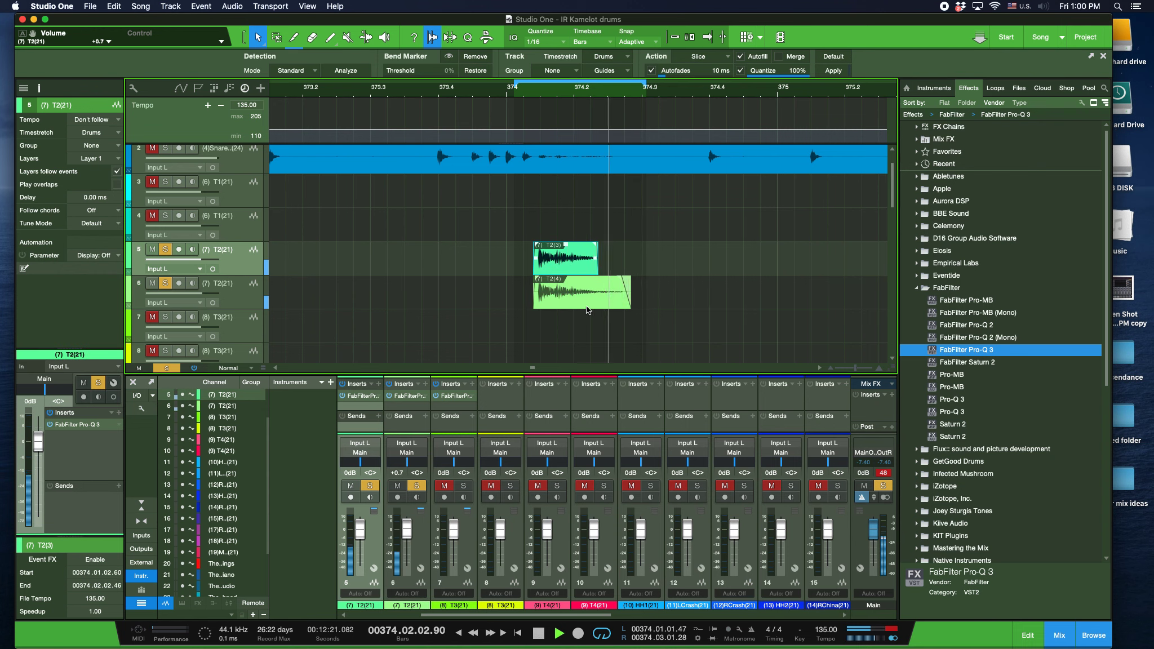
Compare the second T2 track on its own against both T2 tracks together during loop playback.
left_click(165, 249)
left_click(152, 249)
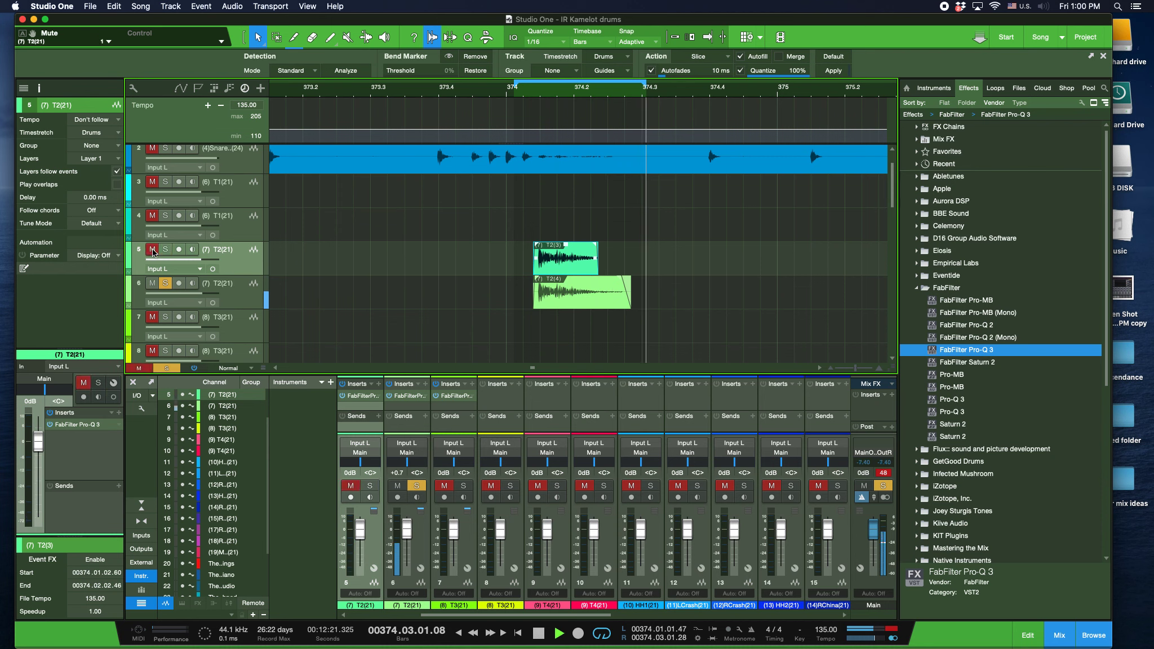
left_click(152, 249)
left_click(165, 249)
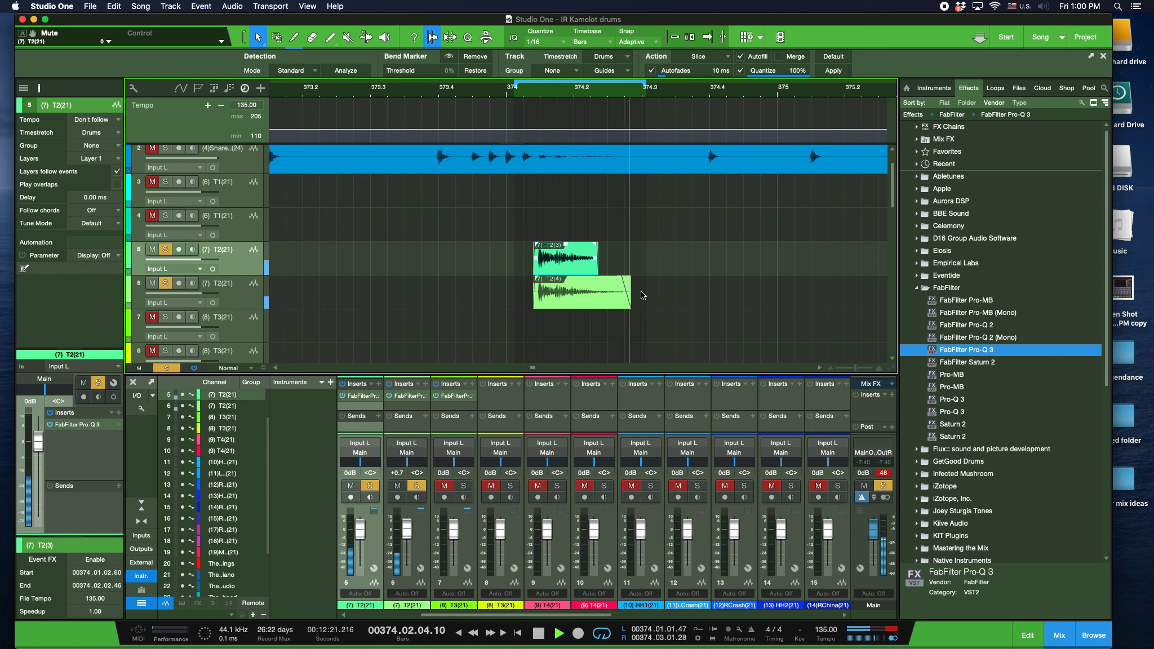
Lengthen the first T2 event's tail, shorten the second T2 event to end at 374.01.04.76, and stop playback.
left_click_drag(635, 297, 569, 300)
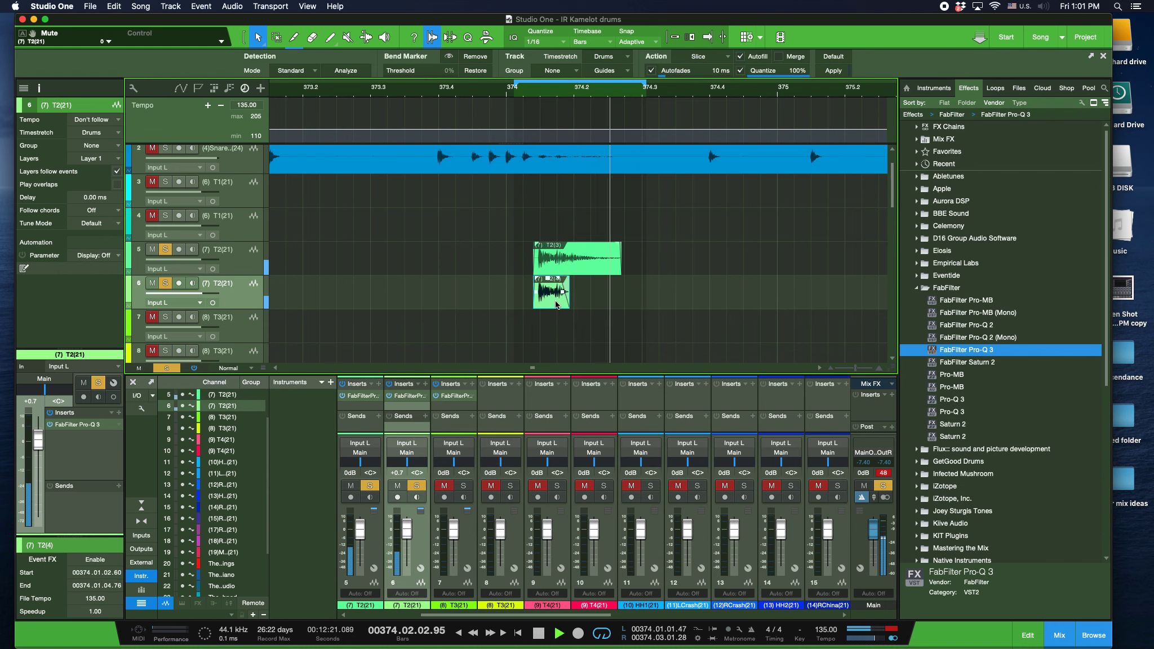
key("space")
Turn off solo on both T2 channels, disable the loop, and play back the full kit across bar 374.
left_click(414, 486)
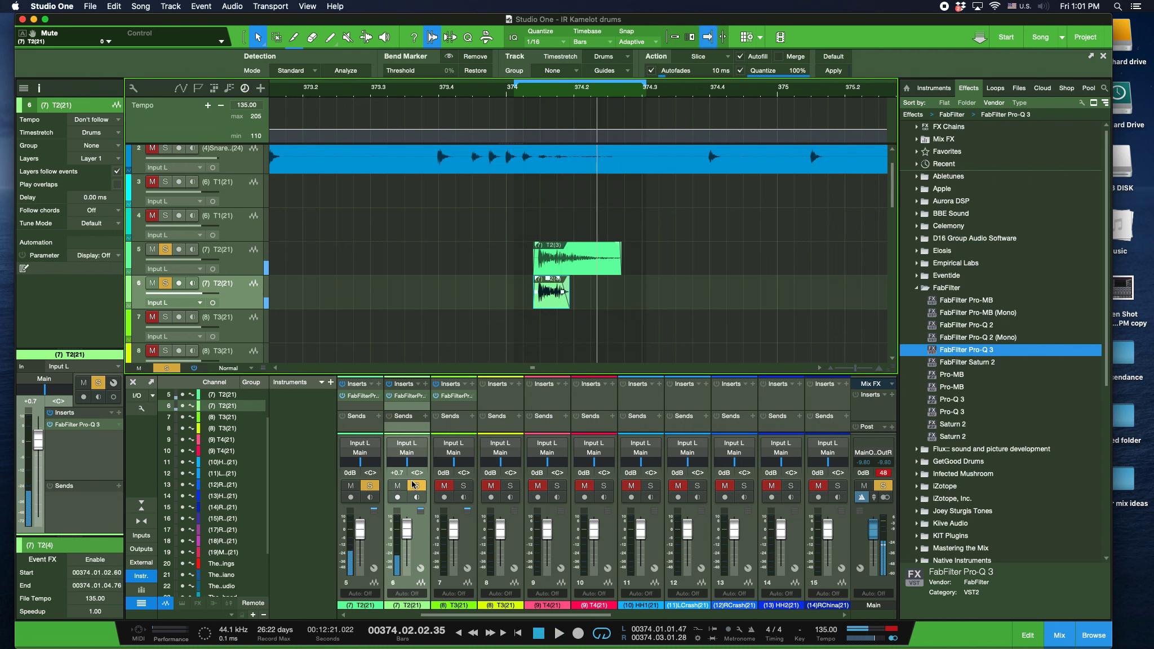
left_click(369, 485)
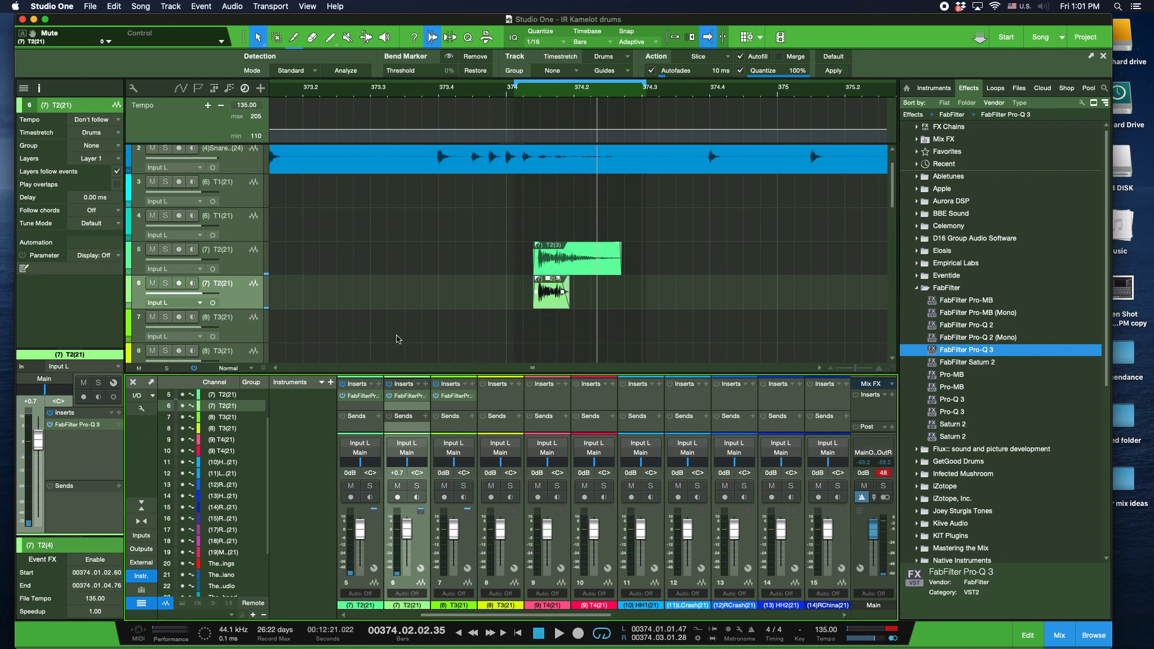
right_click(555, 93)
left_click(561, 96)
left_click(463, 93)
key("space")
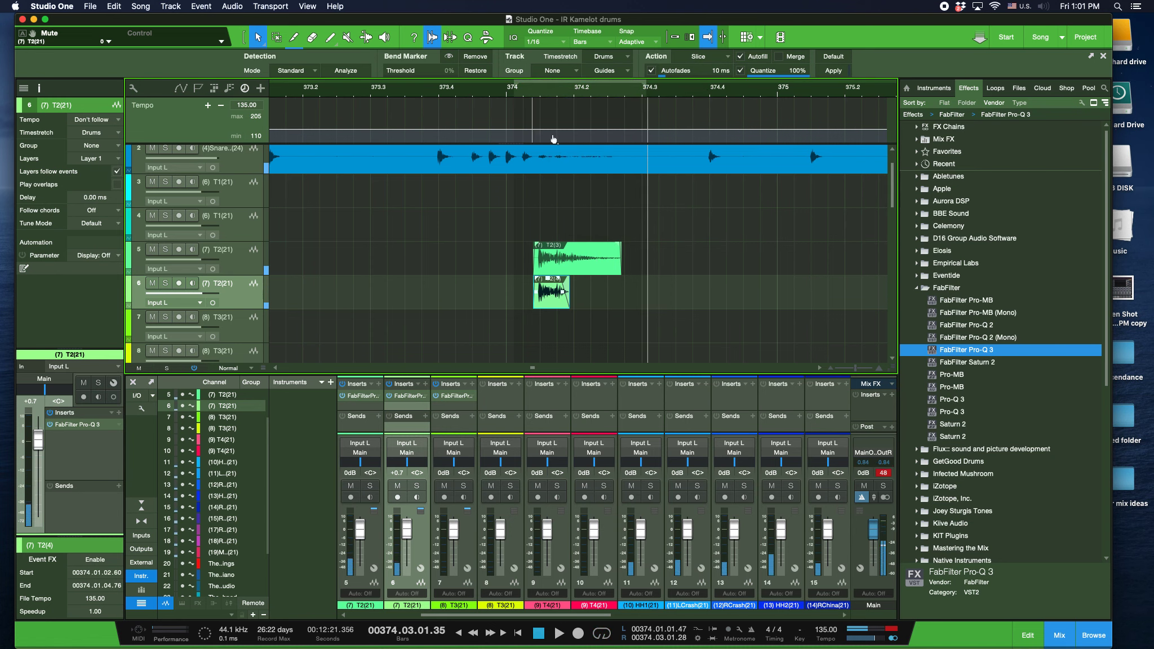
Hide the mixer, audition the HH1 track soloed, and remove its event between bars 371 and 376.
left_click(1057, 635)
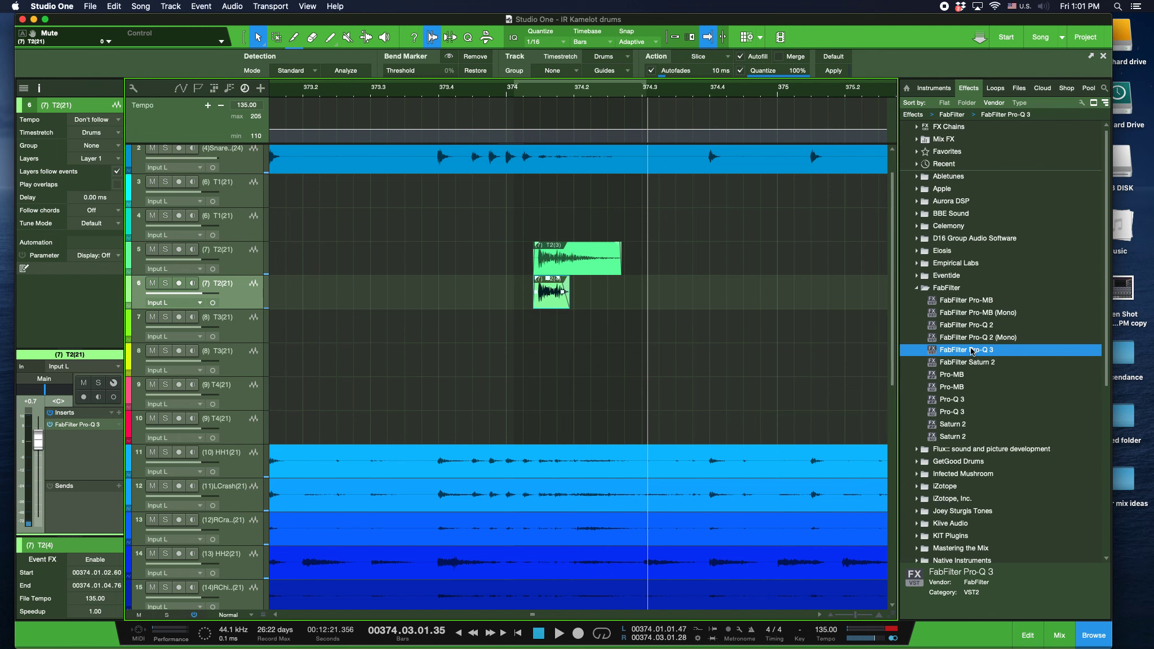
left_click_drag(853, 620, 851, 620)
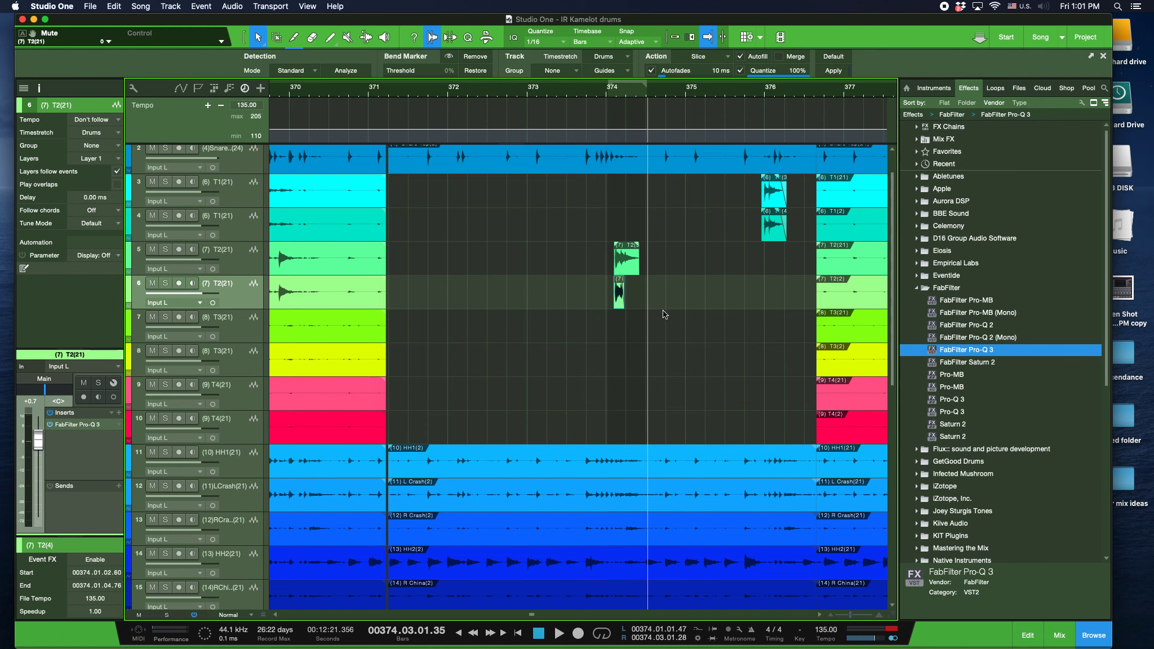
left_click_drag(893, 363, 898, 399)
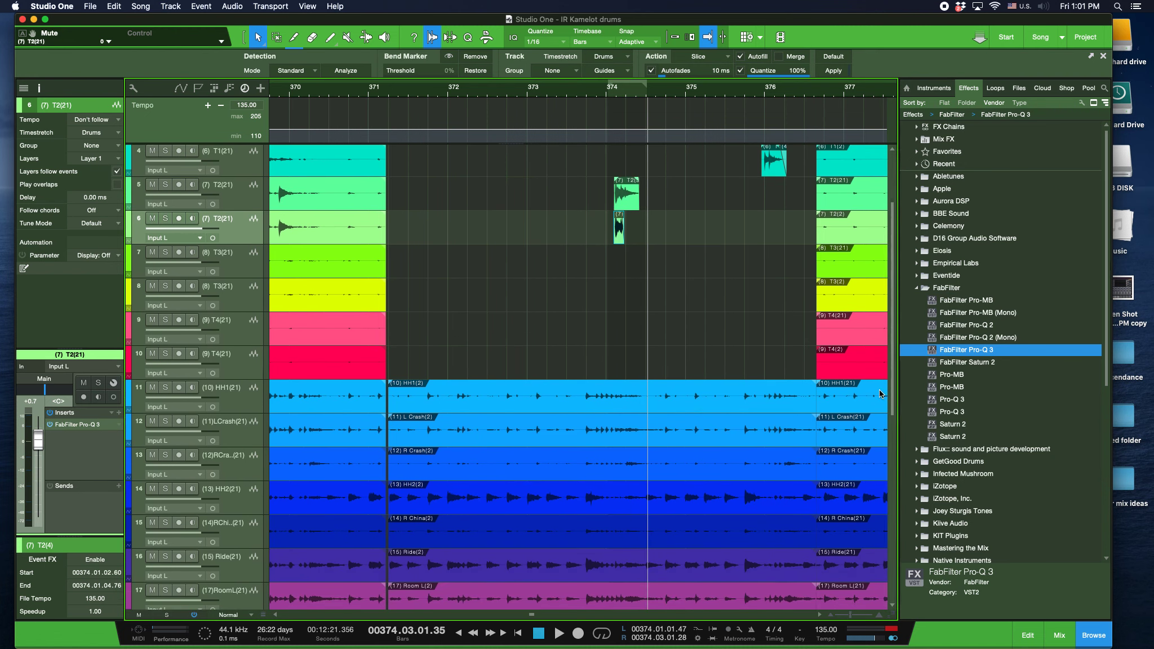
left_click(432, 93)
key("space")
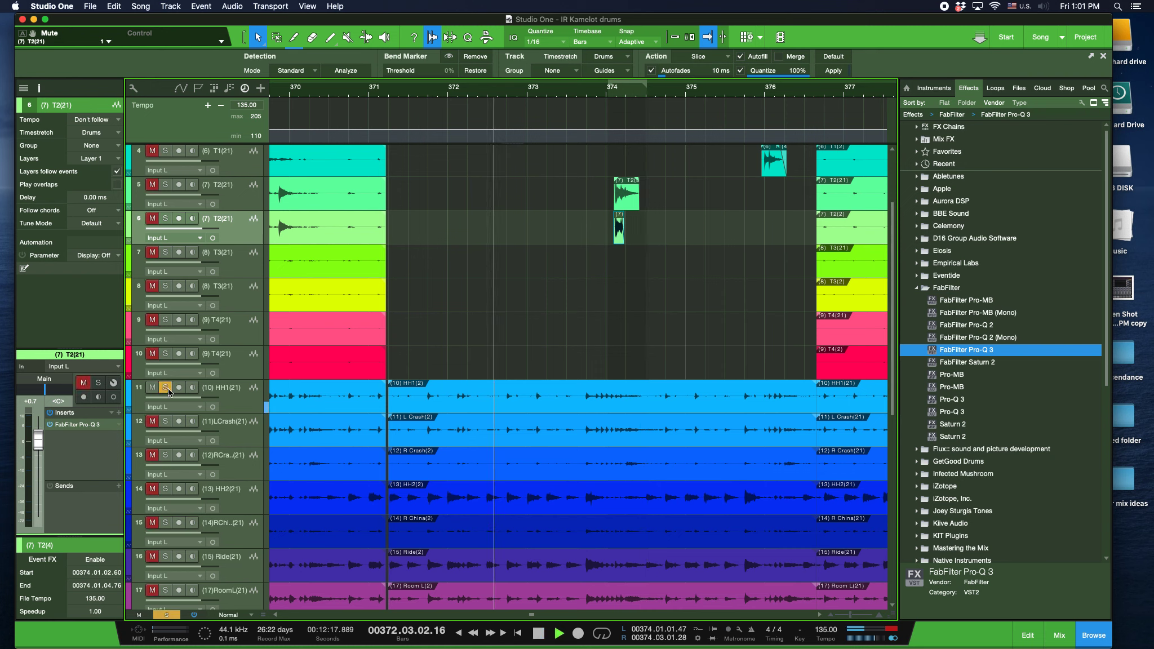
left_click(415, 391)
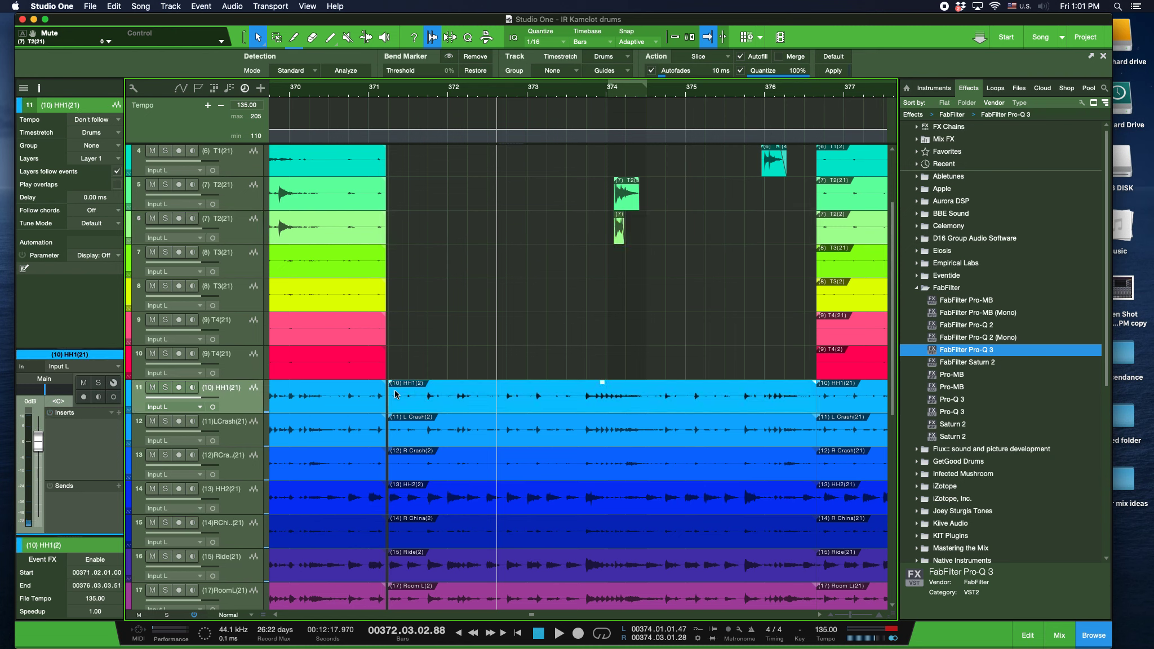
left_click_drag(392, 393, 815, 395)
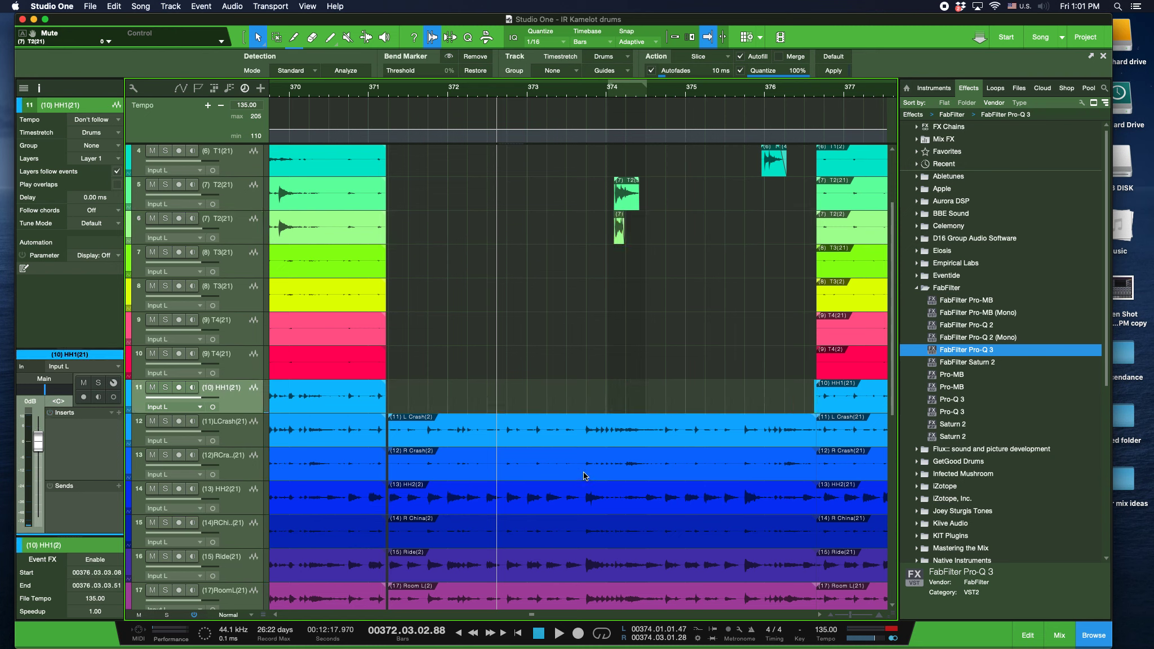
Solo the HH2 track, play back across bar 374, and split its event at 374.02.04.94.
left_click(561, 510)
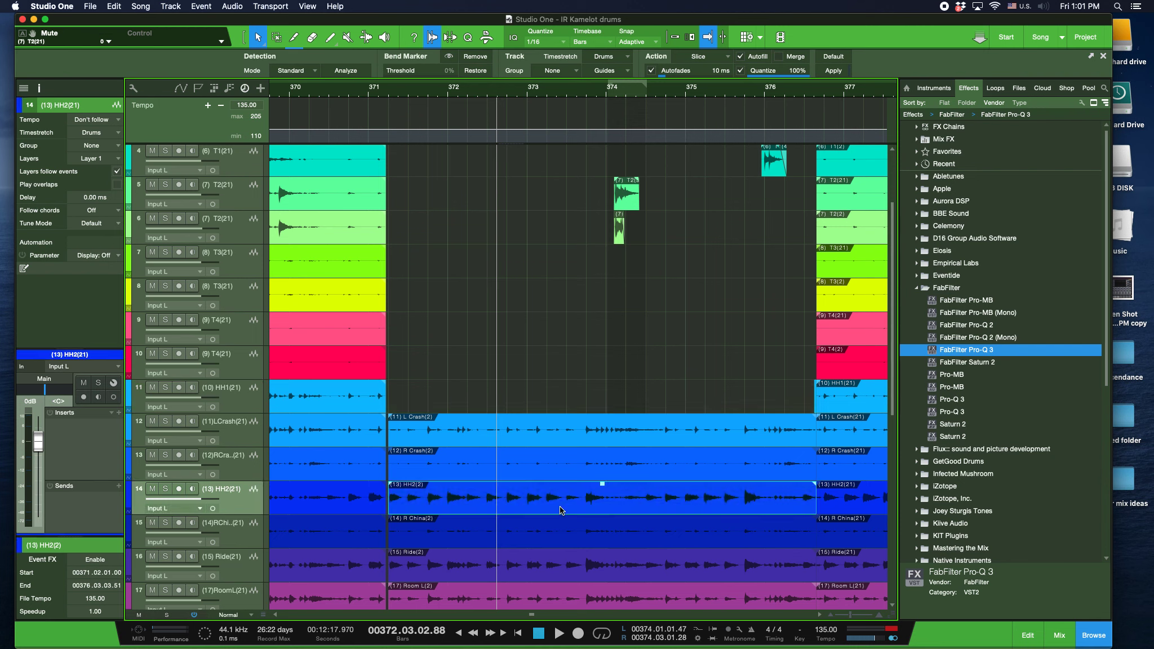
left_click(294, 37)
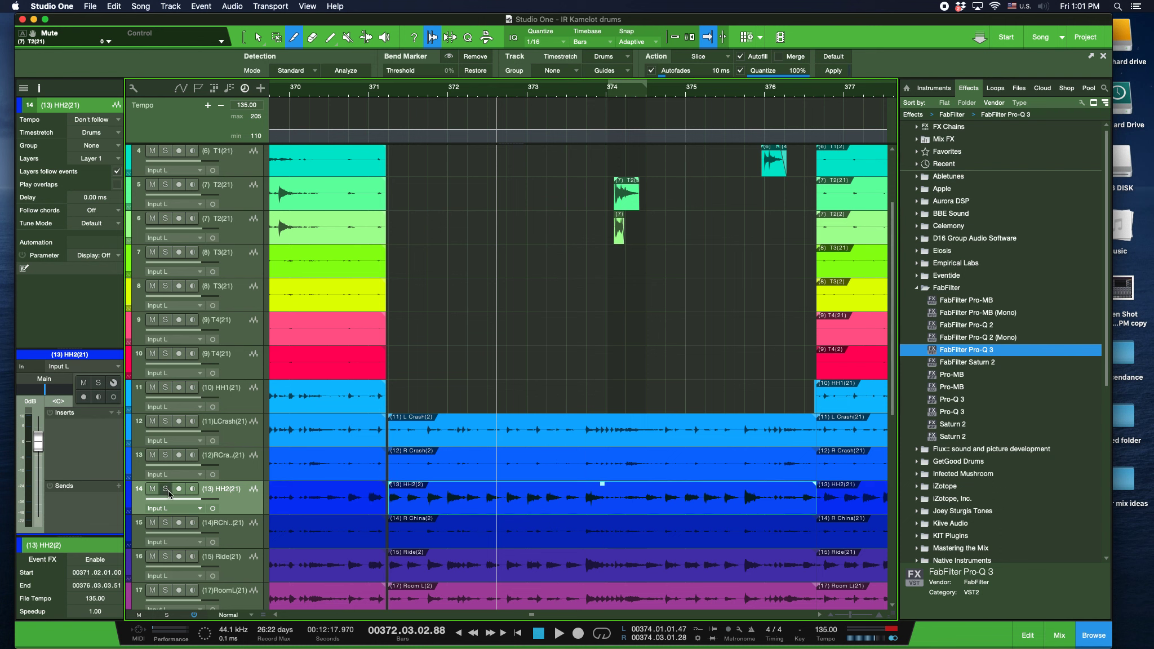
key("s")
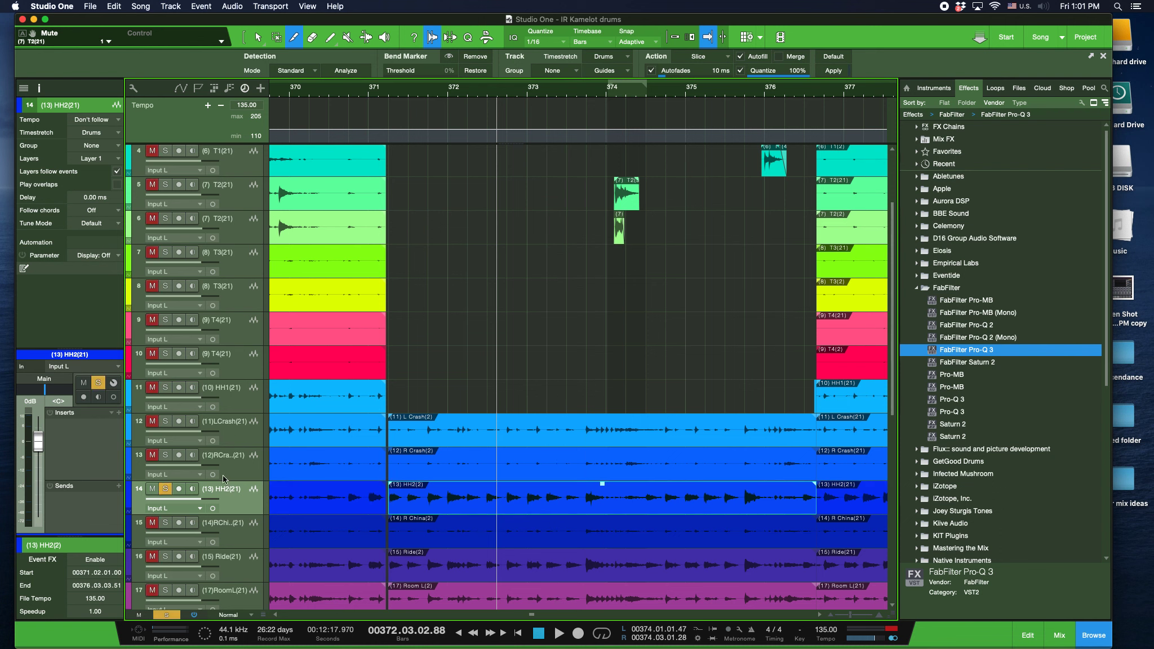
left_click(582, 90)
key("space")
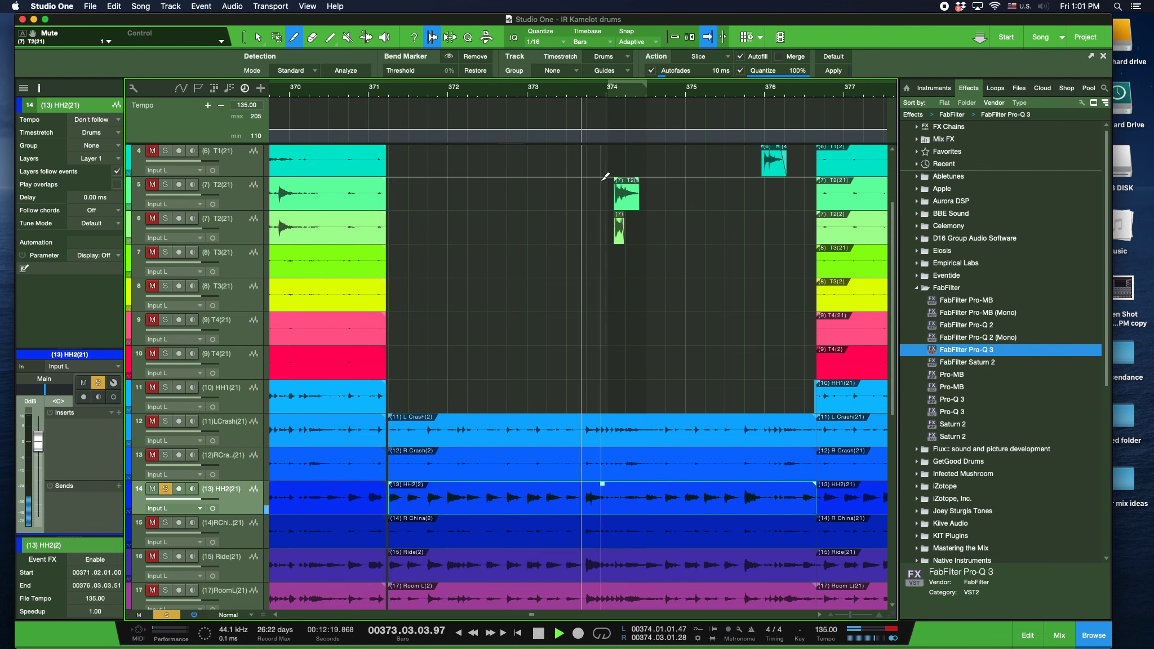
key("space")
left_click(649, 491)
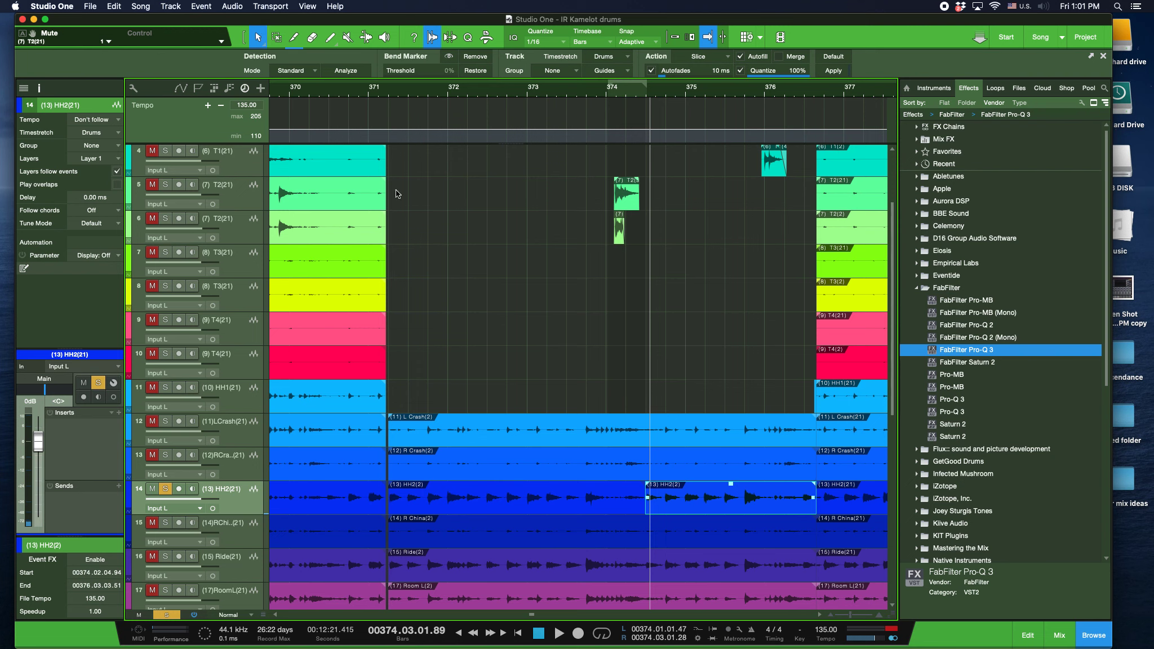
Shorten the HH2 event before the split to end at 373.04.04.29, checking the cut during playback.
left_click(603, 510)
left_click_drag(642, 490, 600, 494)
left_click(569, 93)
key("space")
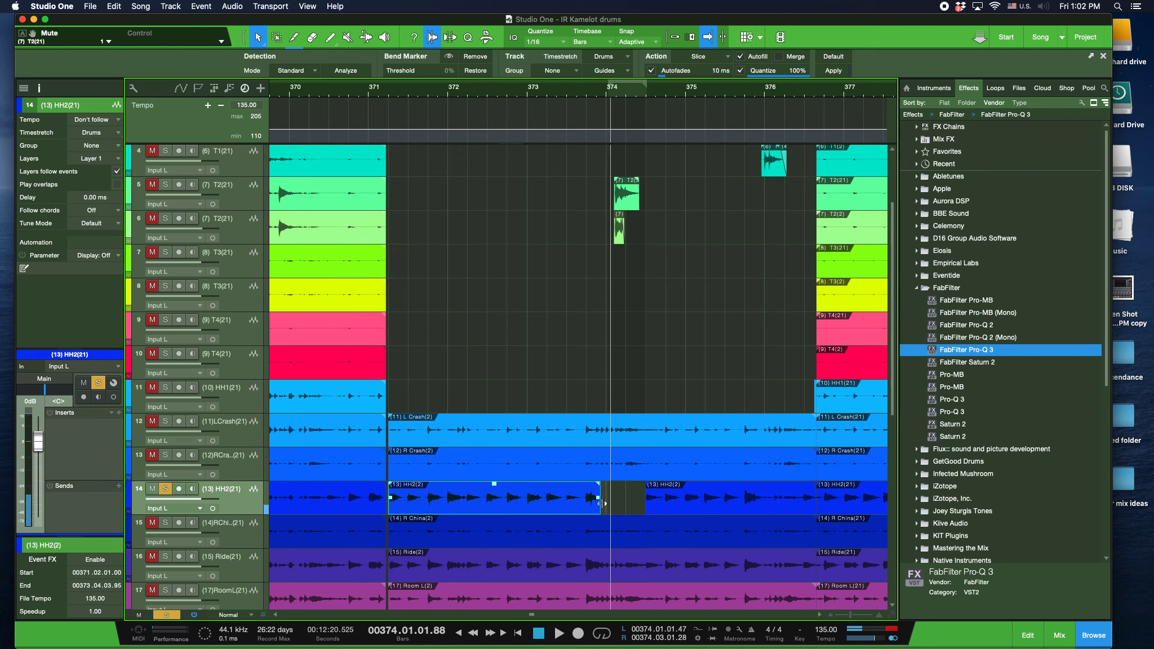
left_click_drag(604, 504, 606, 505)
Fade out the shortened HH2 event, extend its end to 373.04.04.90, audition it, and turn off solo.
left_click_drag(850, 618, 858, 618)
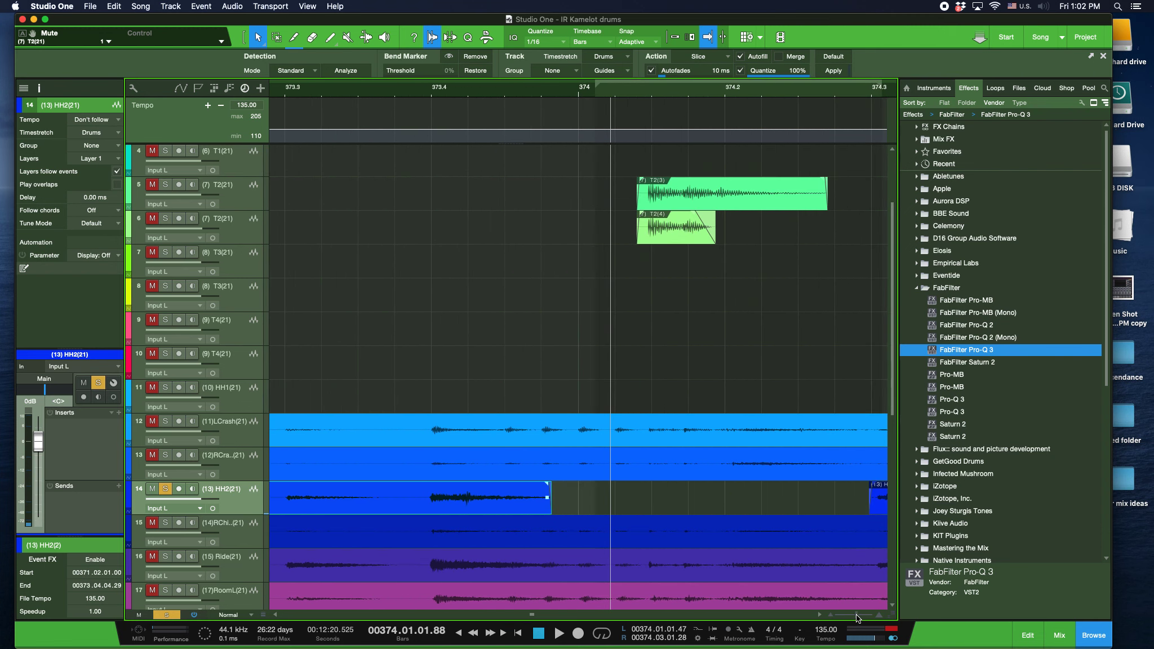
left_click_drag(570, 486, 557, 488)
left_click_drag(619, 509, 587, 507)
left_click(451, 93)
key("space")
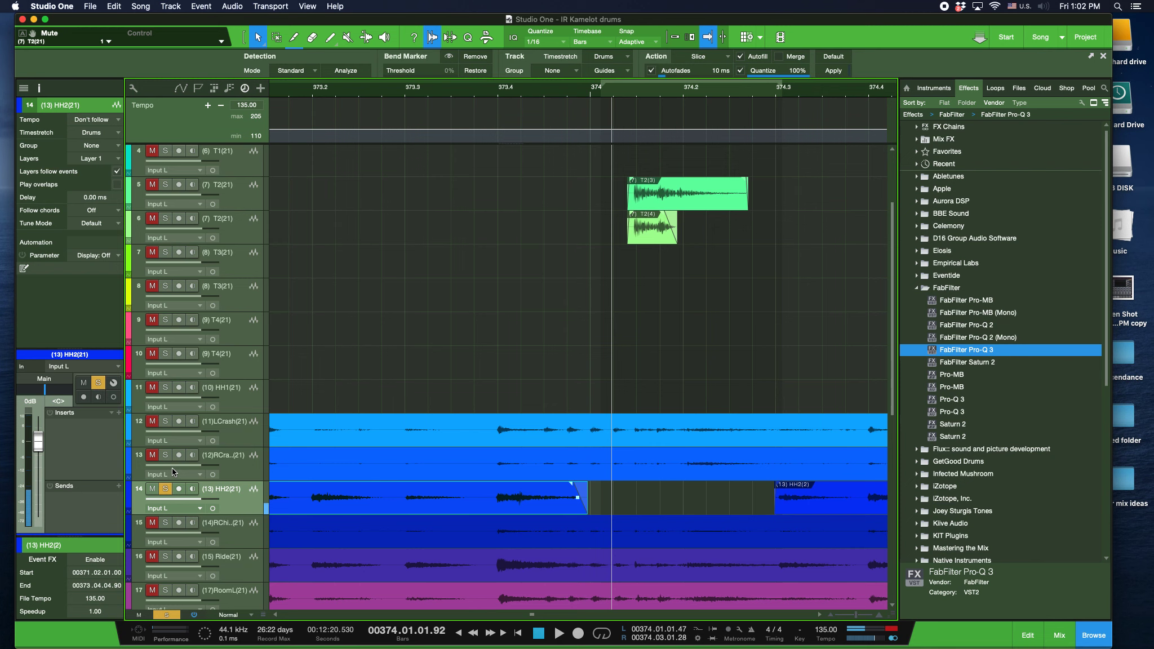
left_click(165, 488)
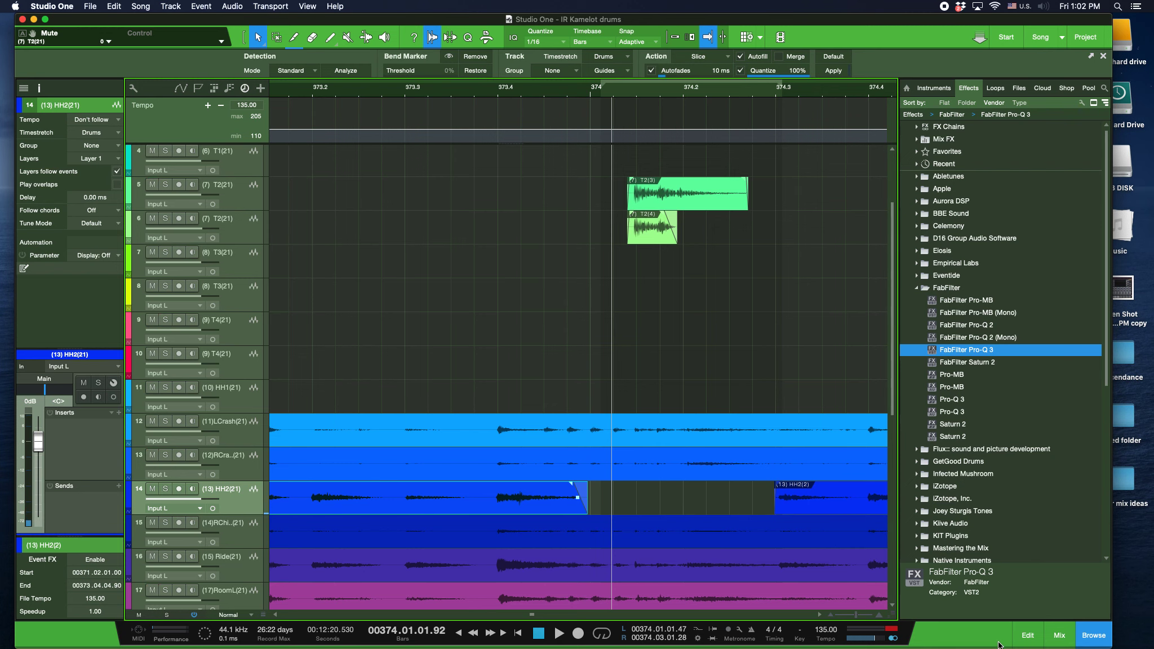
Delete the R China event between bars 371 and 376.
left_click_drag(857, 615, 850, 618)
left_click(629, 541)
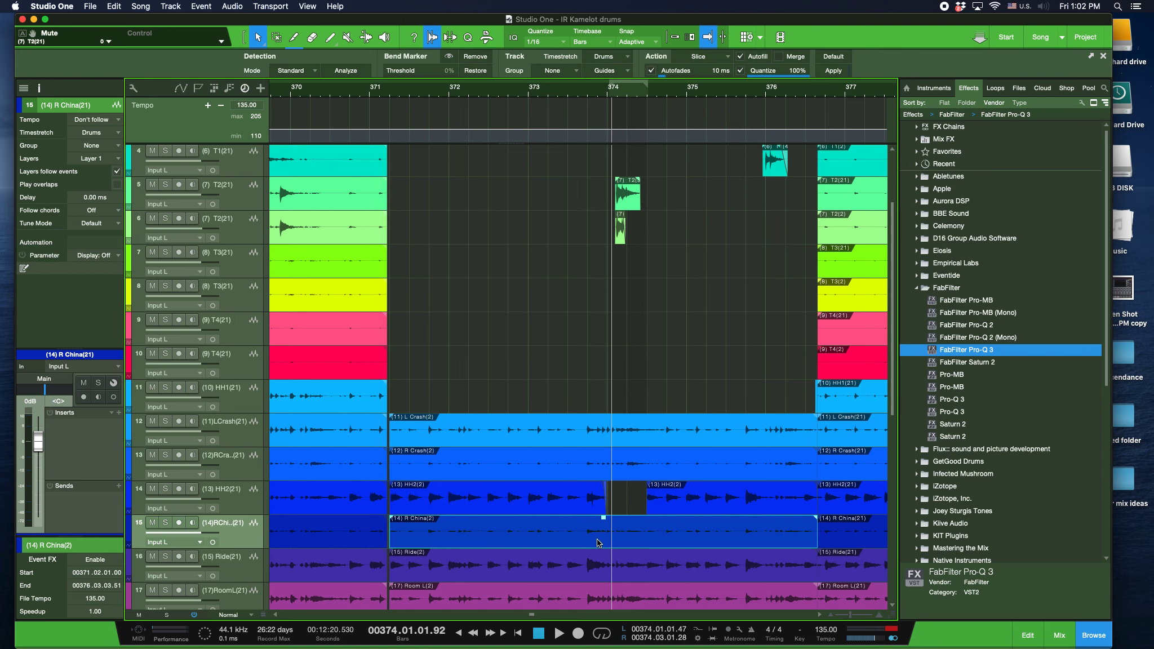
key("Delete")
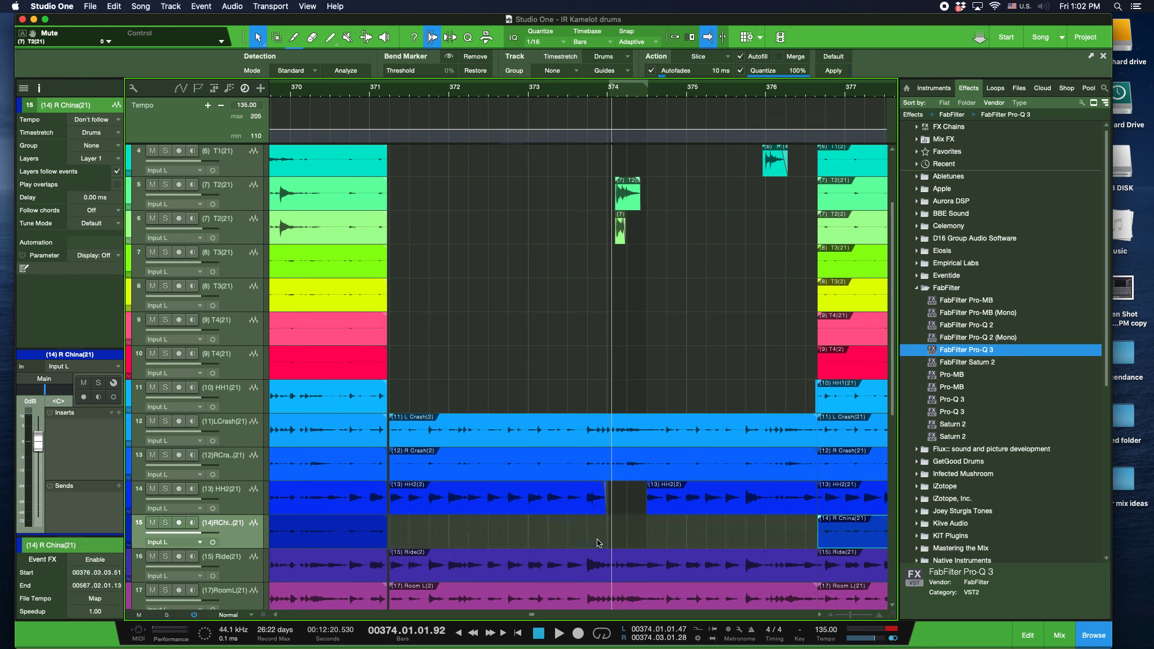
Audition the Ride track soloed around bar 374, turn off solo, and delete its event between bars 371 and 376.
left_click(165, 557)
left_click(545, 93)
key("space")
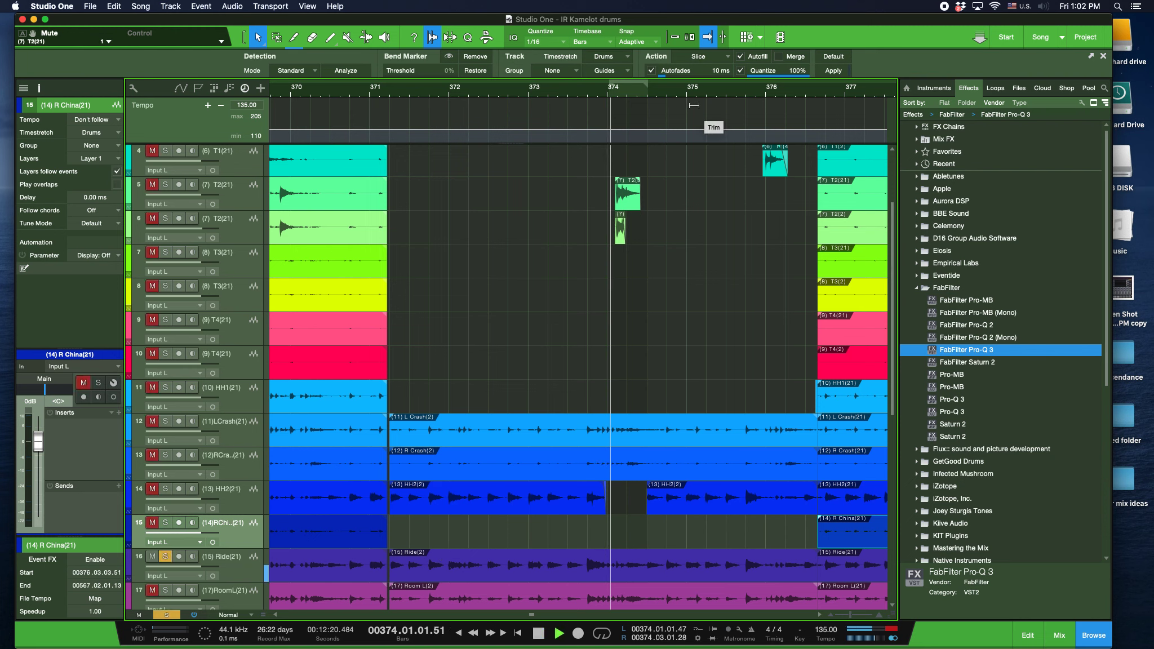
key("space")
left_click(165, 556)
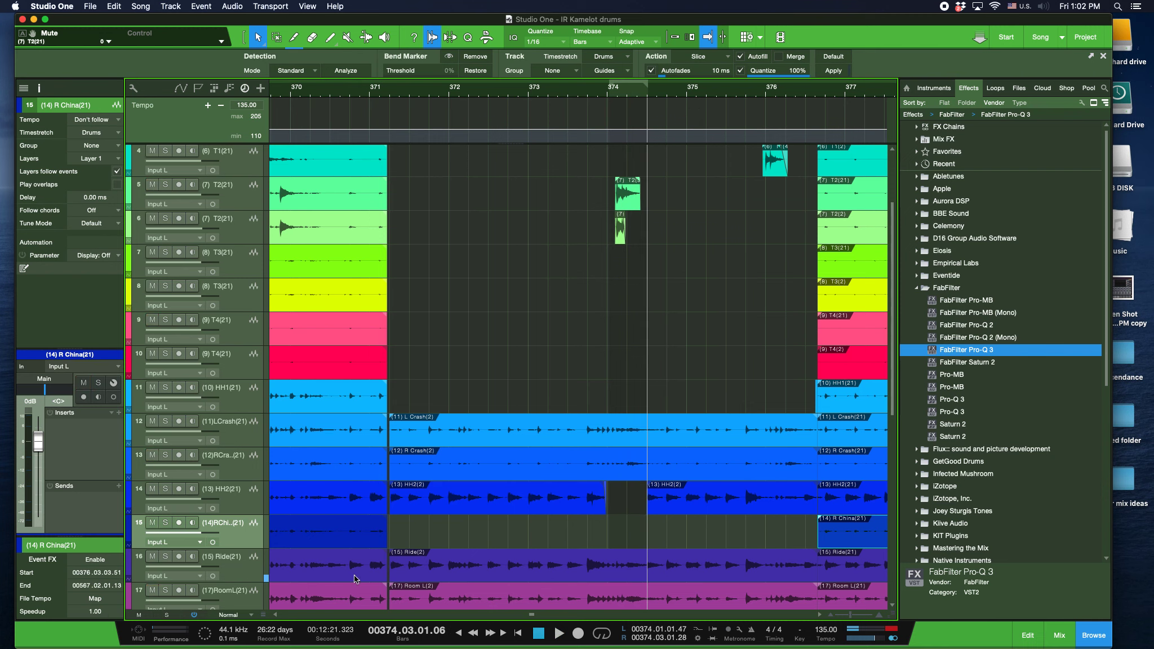
left_click(475, 568)
key("Delete")
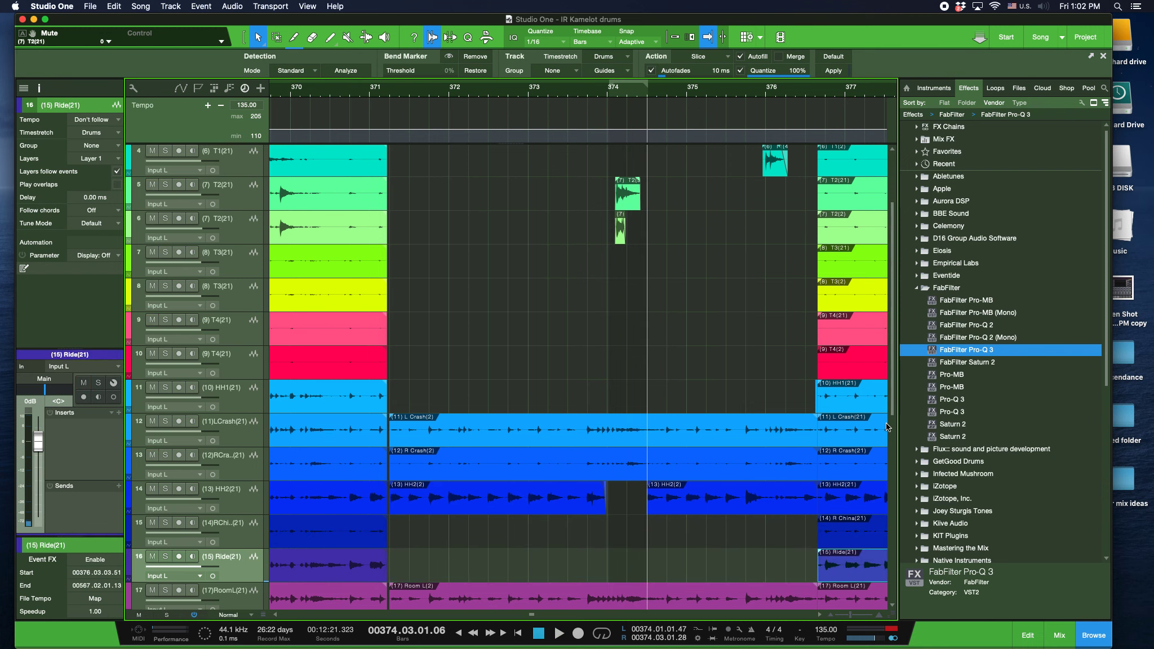
Review the edited tracks and play back the full kit from the start of the edited section at bar 371.
left_click_drag(890, 406, 895, 459)
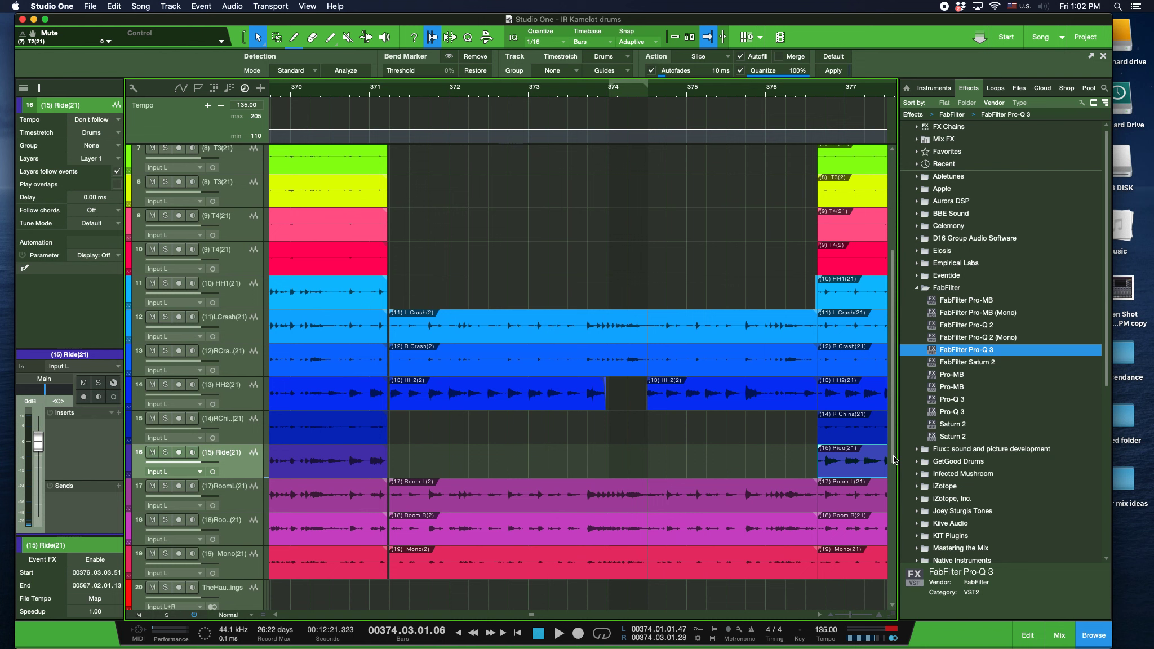
scroll(895, 459, "up", 5)
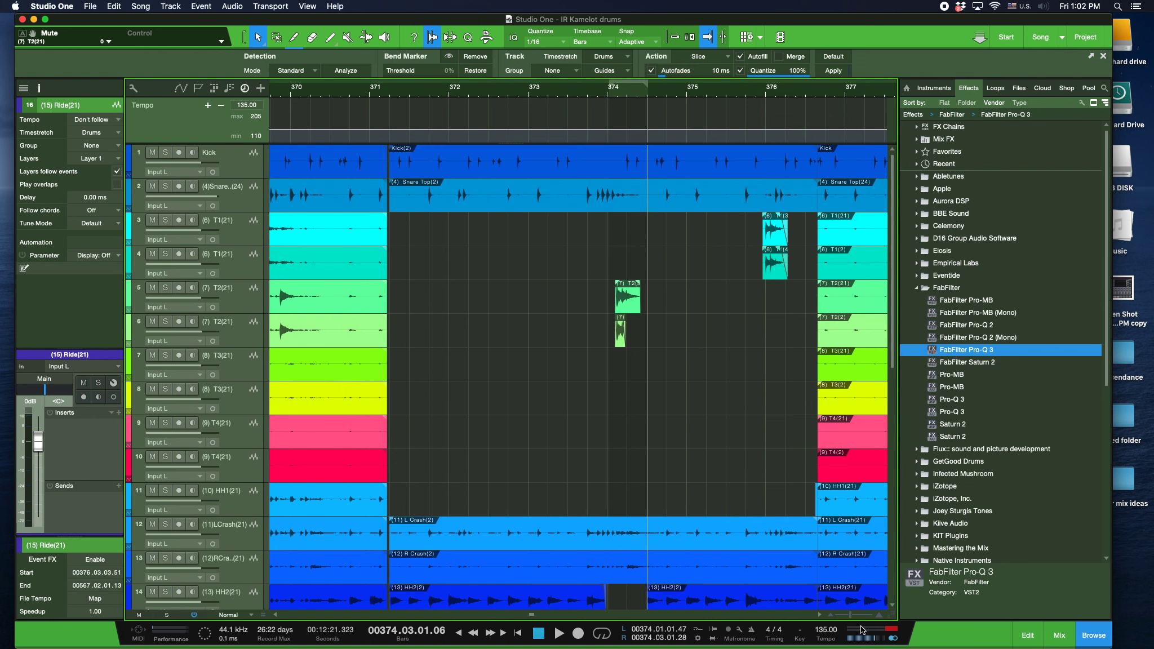
left_click_drag(852, 615, 849, 615)
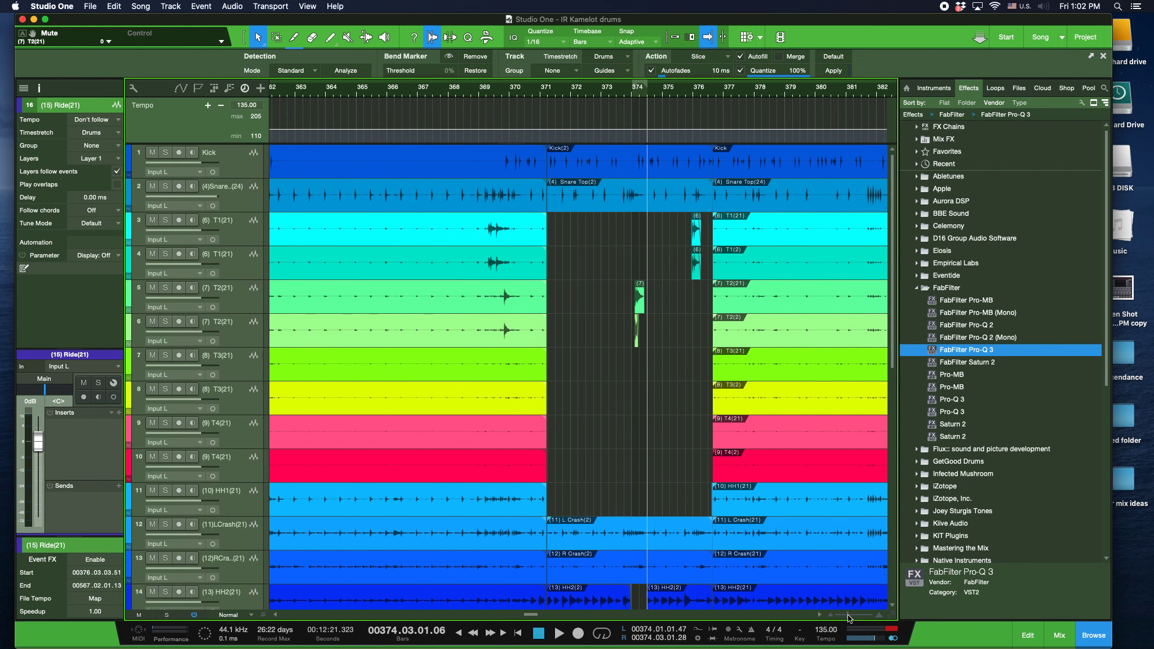
left_click(557, 93)
key("space")
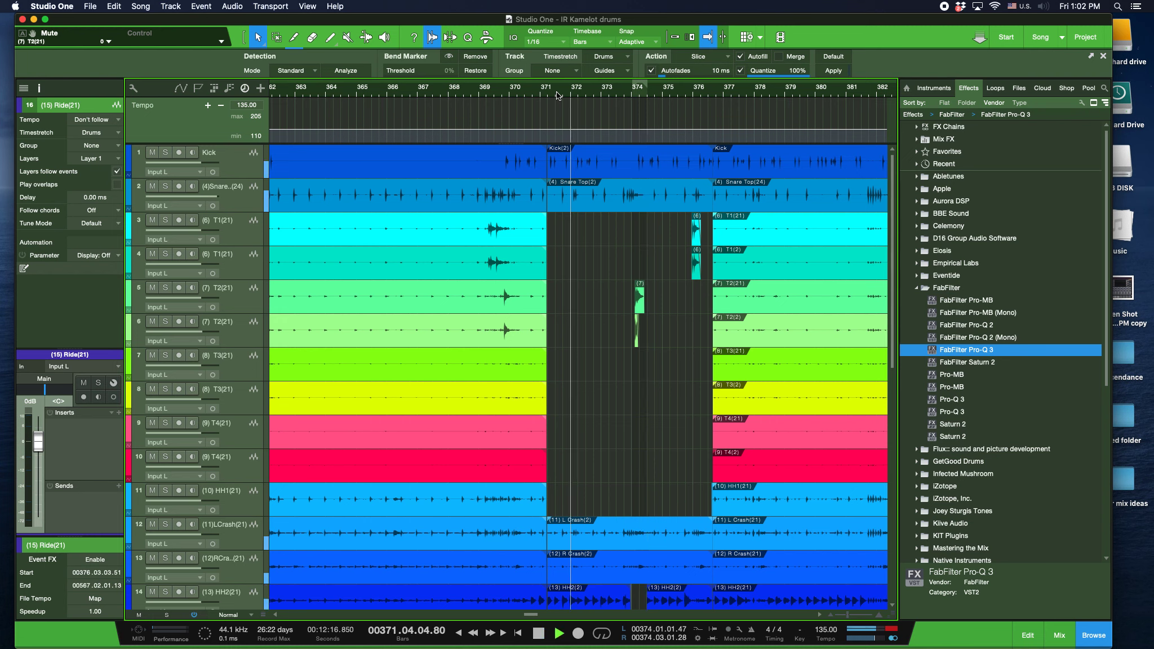